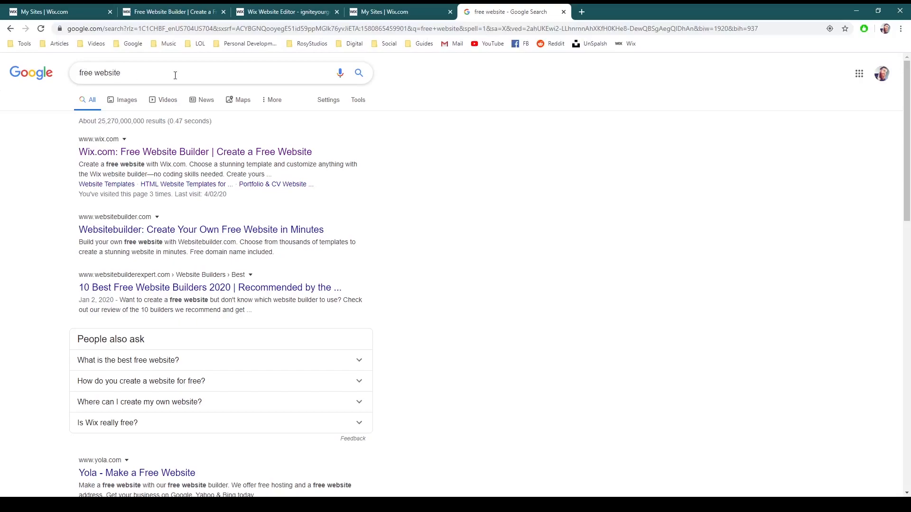
Open the Wix.com free website builder from the search results and start creating a new Business site.
{"action": "scroll", "coordinate": [72, 140], "scroll_direction": "down", "scroll_amount": 15}
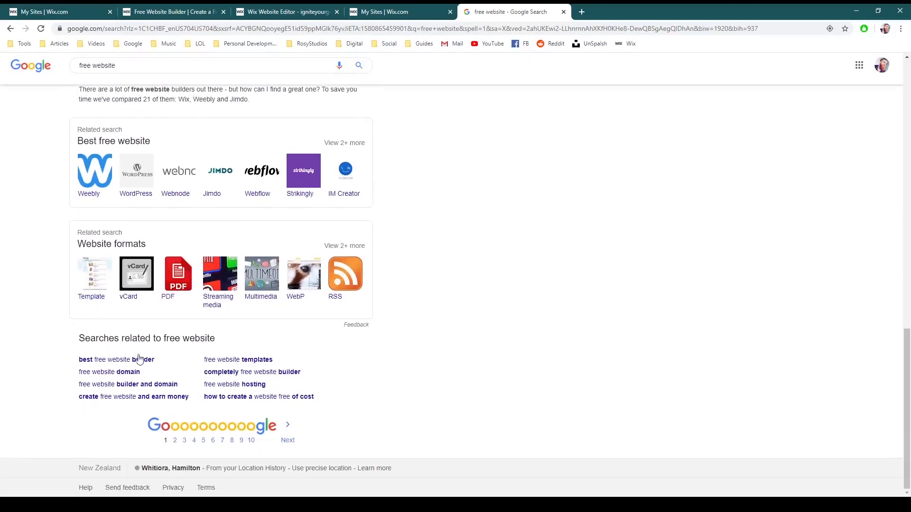
{"action": "scroll", "coordinate": [277, 338], "scroll_direction": "up", "scroll_amount": 2}
{"action": "scroll", "coordinate": [273, 350], "scroll_direction": "up", "scroll_amount": 13}
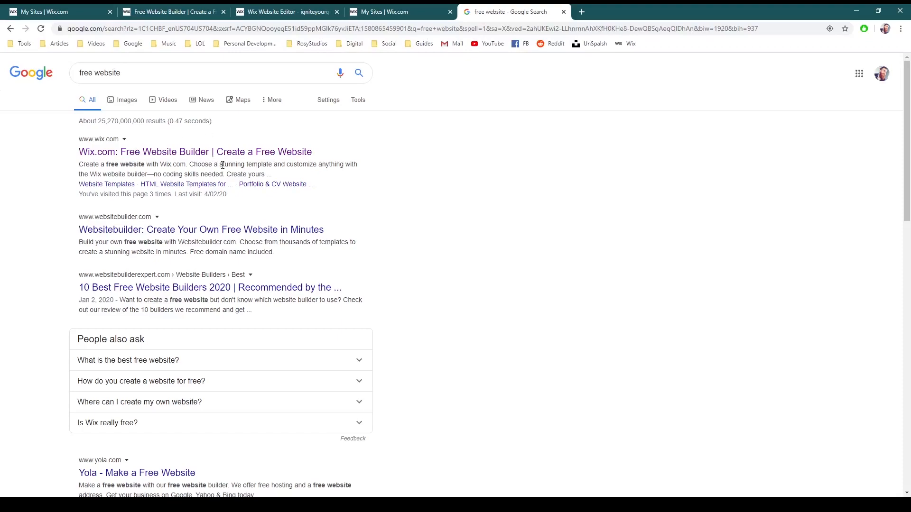
{"action": "left_click", "coordinate": [136, 154]}
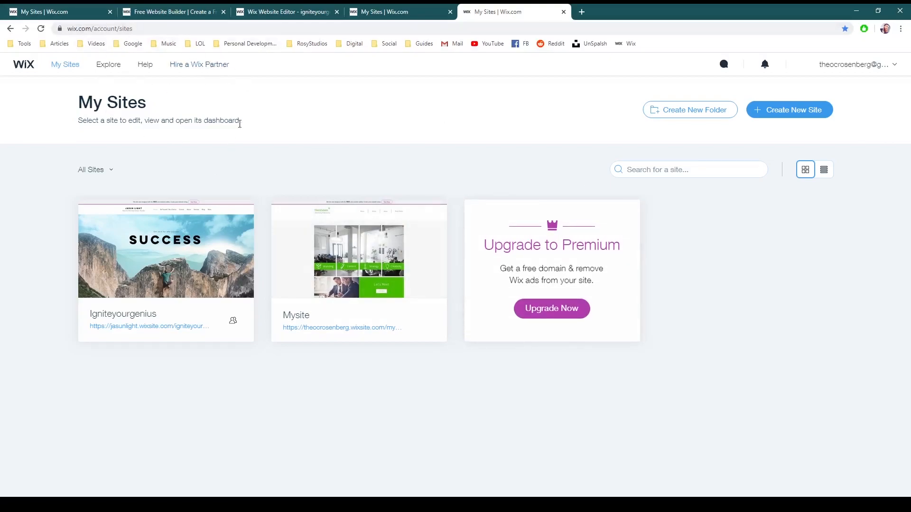
{"action": "left_click", "coordinate": [804, 114]}
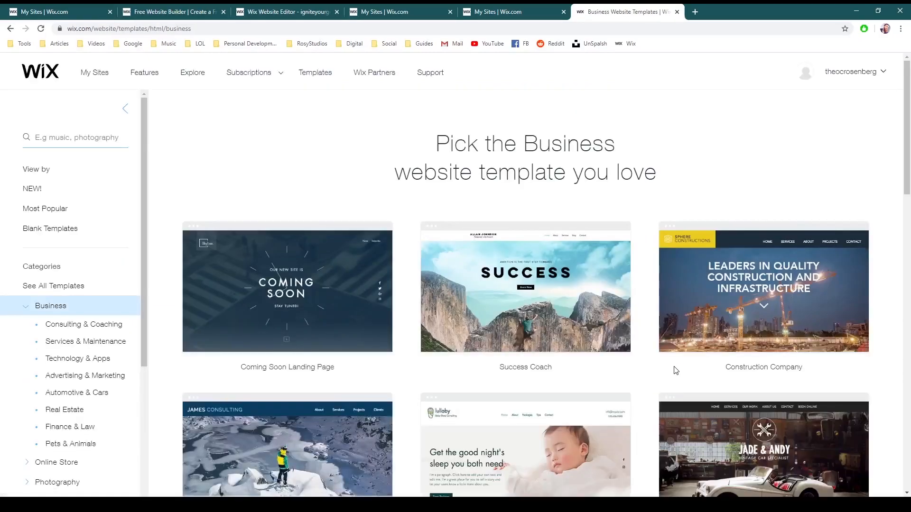
Browse the available Business website templates to compare their designs.
{"action": "scroll", "coordinate": [425, 221], "scroll_direction": "down", "scroll_amount": 7}
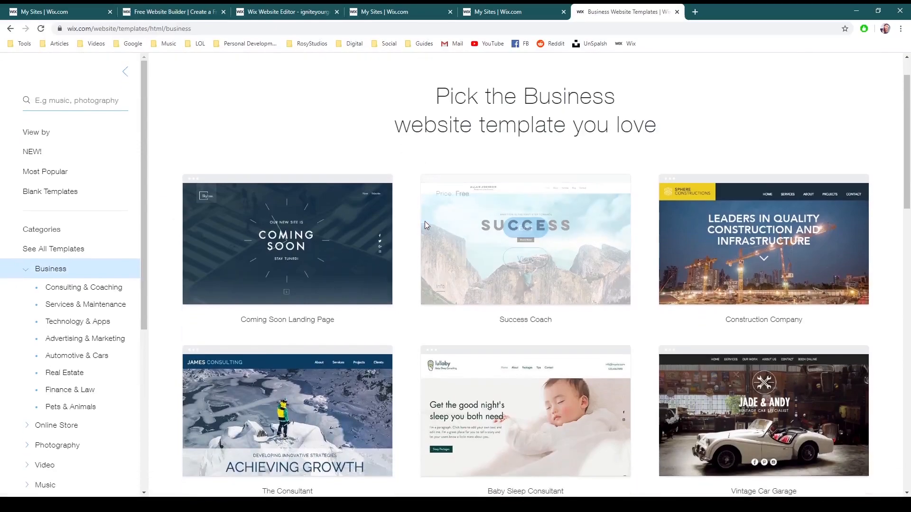
{"action": "scroll", "coordinate": [424, 225], "scroll_direction": "down", "scroll_amount": 5}
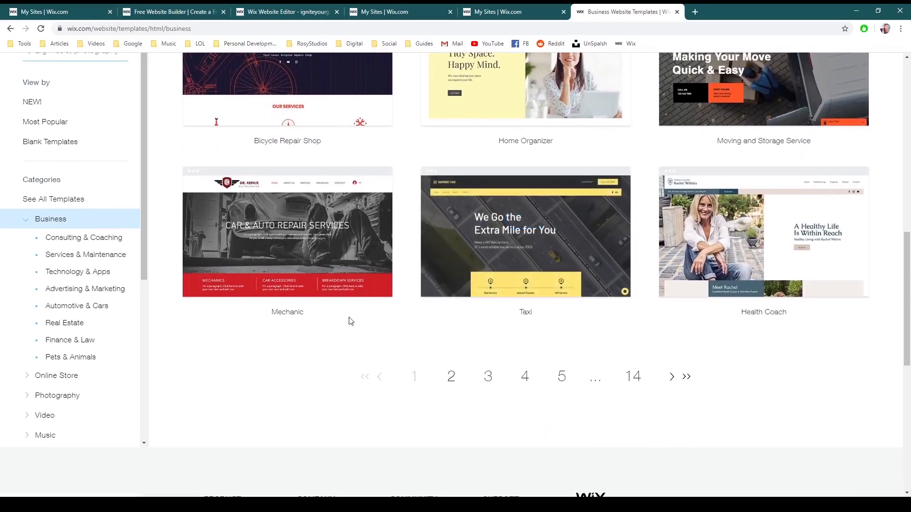
{"action": "scroll", "coordinate": [413, 279], "scroll_direction": "up", "scroll_amount": 3}
{"action": "scroll", "coordinate": [408, 259], "scroll_direction": "up", "scroll_amount": 6}
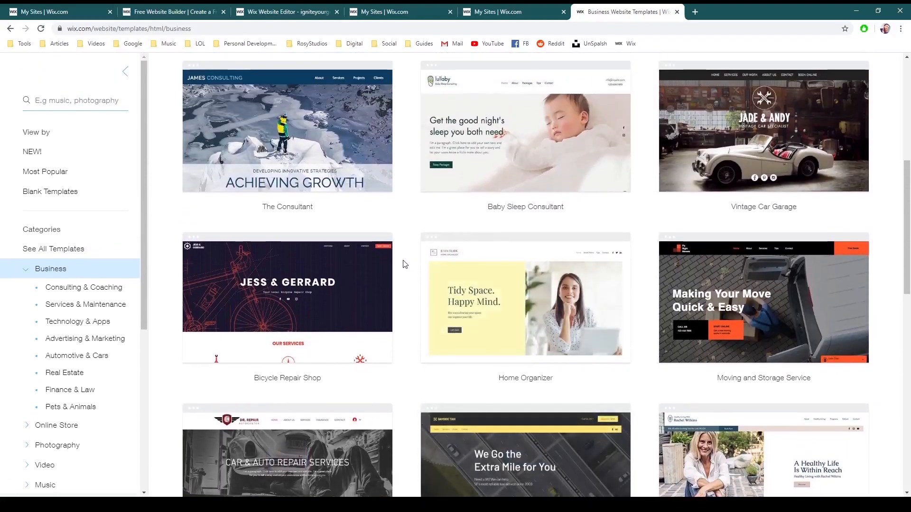
{"action": "scroll", "coordinate": [404, 247], "scroll_direction": "up", "scroll_amount": 1}
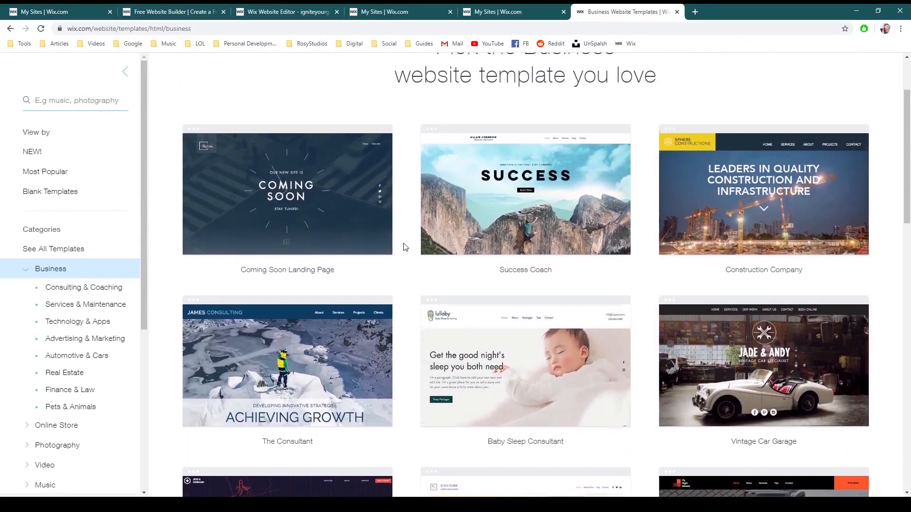
{"action": "scroll", "coordinate": [405, 248], "scroll_direction": "down", "scroll_amount": 1}
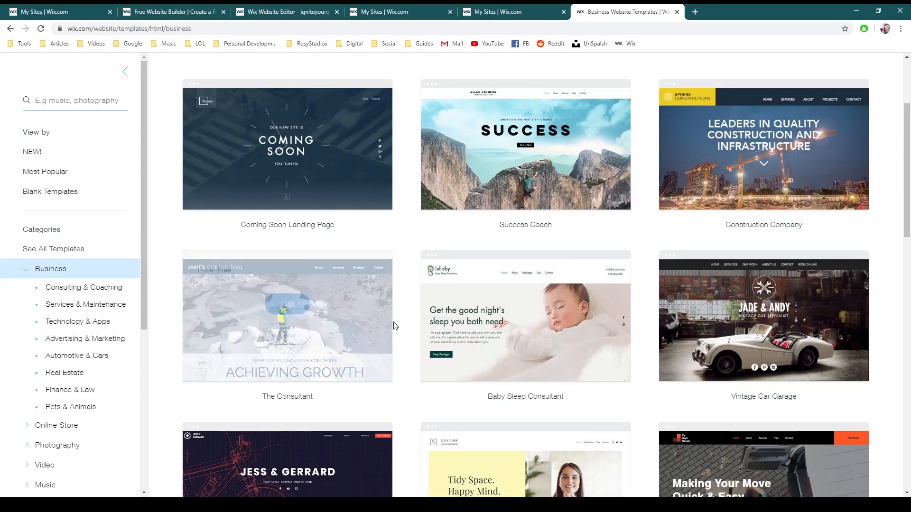
{"action": "scroll", "coordinate": [412, 392], "scroll_direction": "down", "scroll_amount": 1}
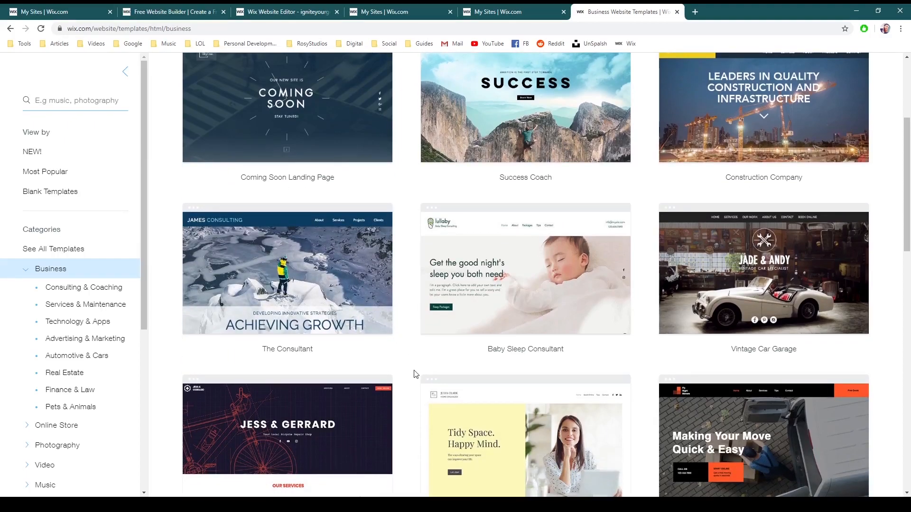
{"action": "scroll", "coordinate": [414, 374], "scroll_direction": "down", "scroll_amount": 1}
{"action": "scroll", "coordinate": [413, 368], "scroll_direction": "down", "scroll_amount": 2}
{"action": "scroll", "coordinate": [413, 366], "scroll_direction": "down", "scroll_amount": 3}
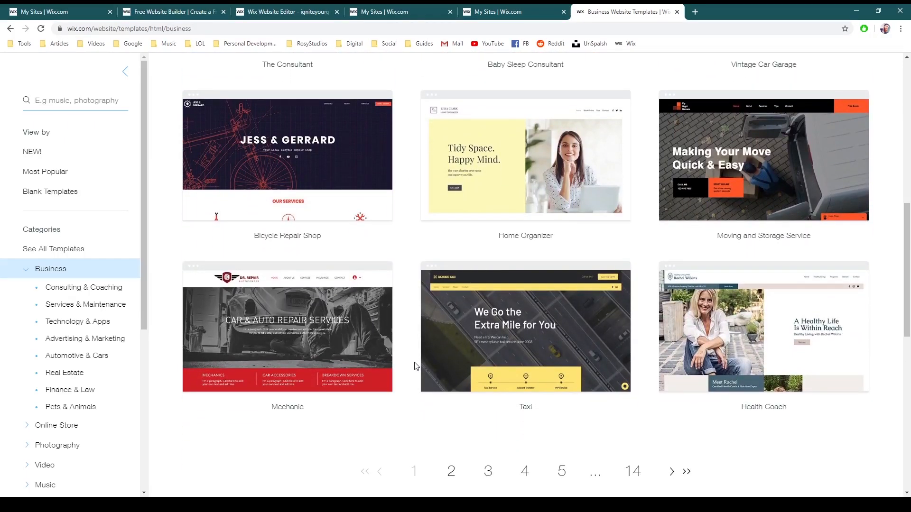
{"action": "scroll", "coordinate": [414, 366], "scroll_direction": "up", "scroll_amount": 7}
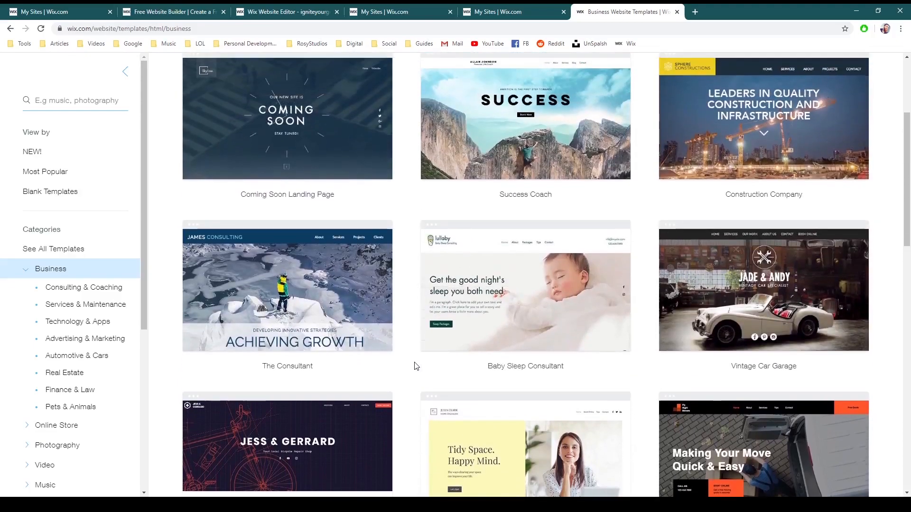
{"action": "scroll", "coordinate": [406, 254], "scroll_direction": "up", "scroll_amount": 1}
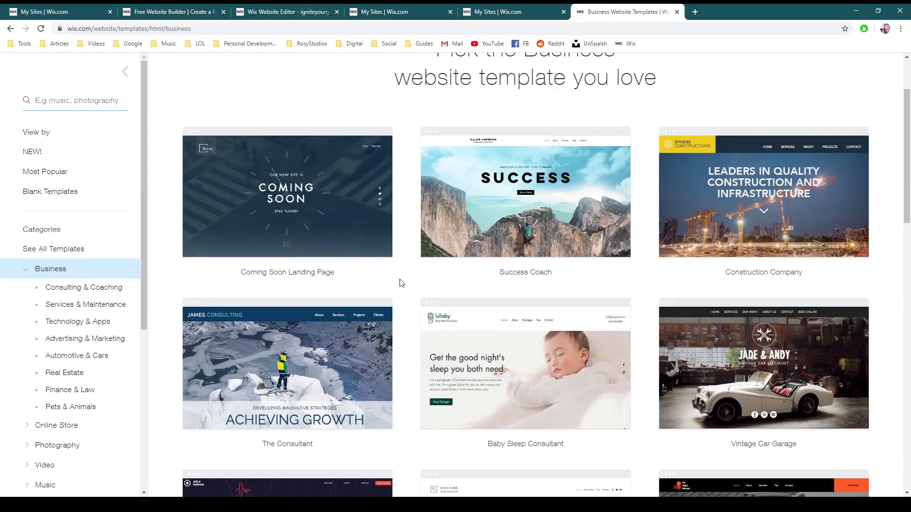
{"action": "scroll", "coordinate": [404, 210], "scroll_direction": "up", "scroll_amount": 1}
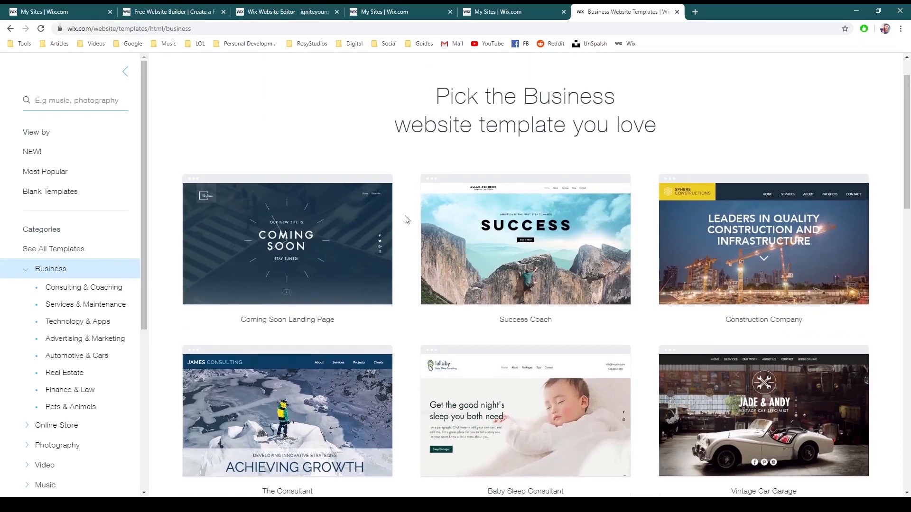
{"action": "scroll", "coordinate": [405, 233], "scroll_direction": "down", "scroll_amount": 1}
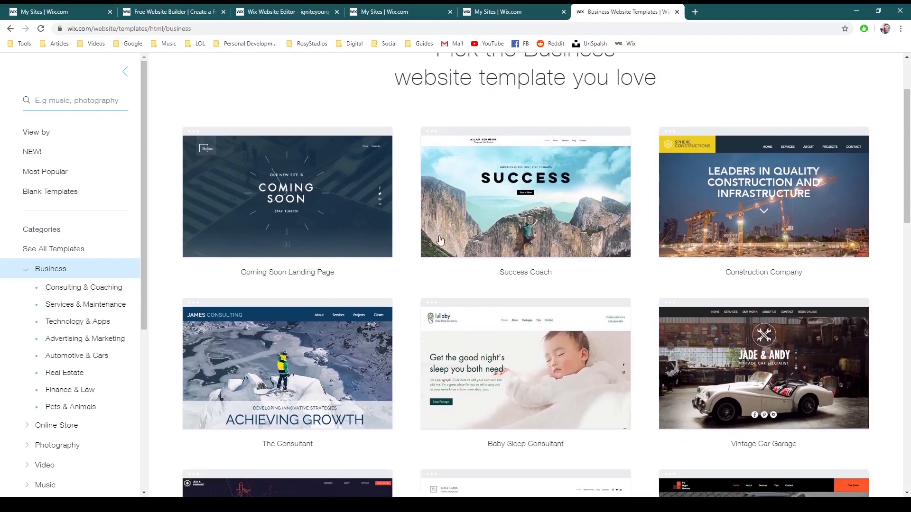
Open the free Construction Company template for editing.
{"action": "mouse_move", "coordinate": [720, 231]}
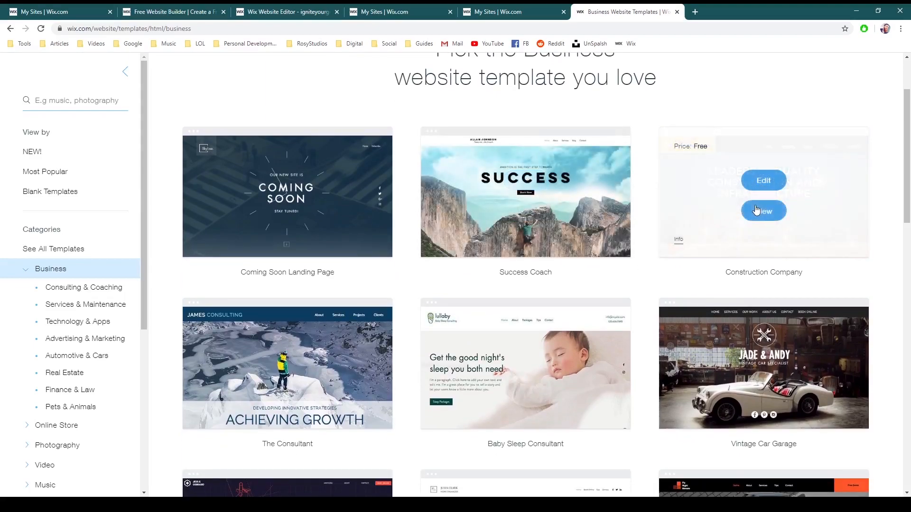
{"action": "mouse_move", "coordinate": [764, 220]}
{"action": "left_click", "coordinate": [764, 185]}
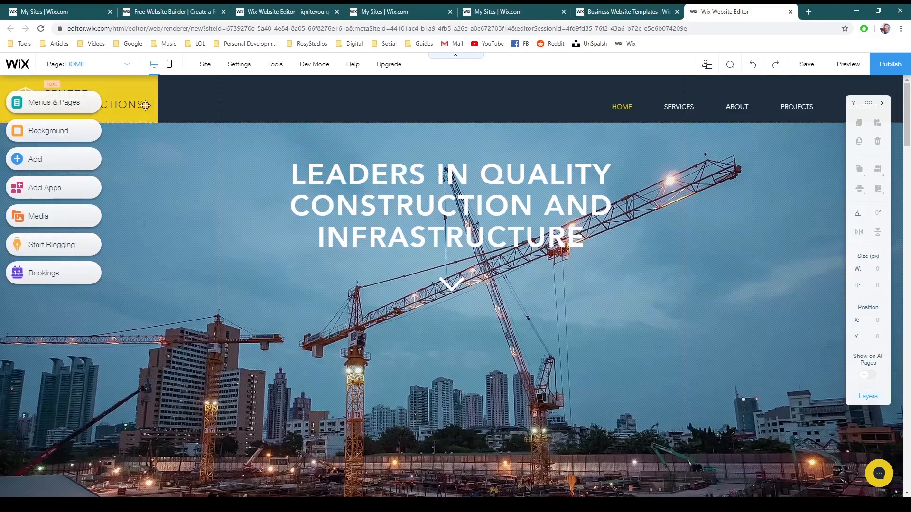
Switch from the home page to the Project 1 page and look over its layout.
{"action": "left_click", "coordinate": [128, 65]}
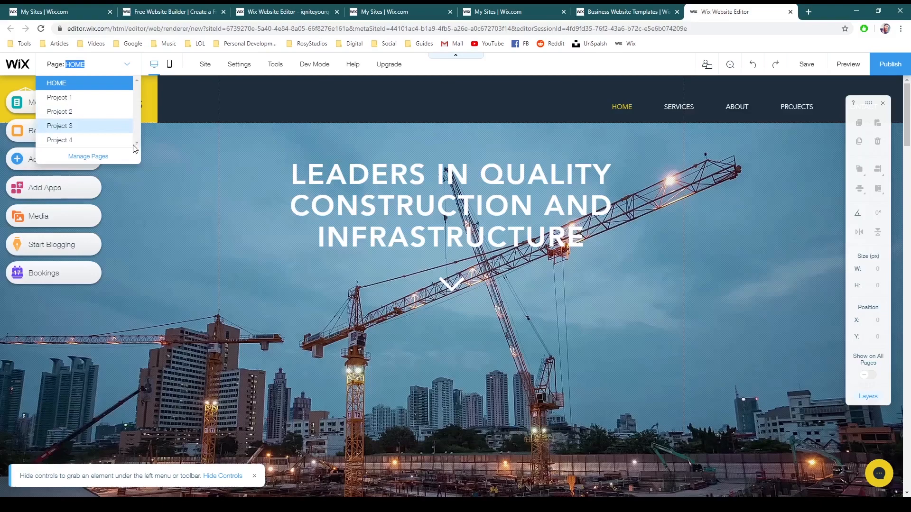
{"action": "left_click", "coordinate": [86, 103]}
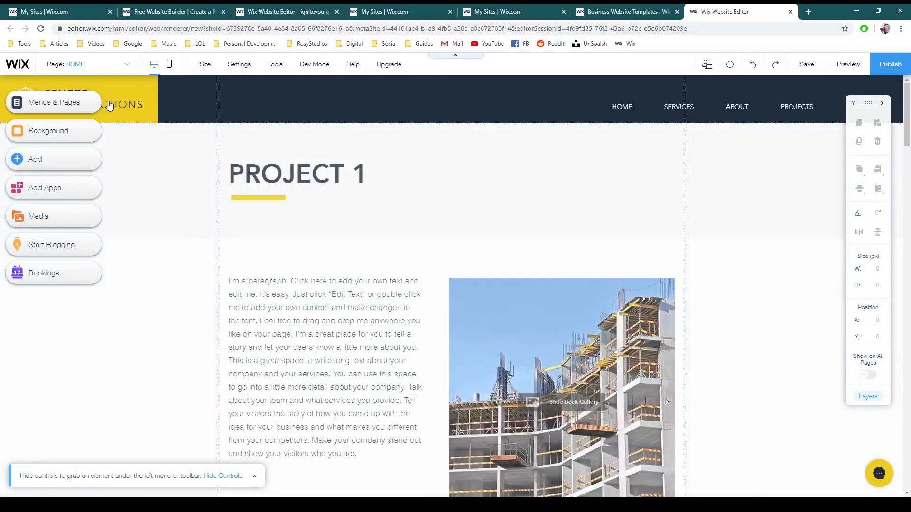
{"action": "scroll", "coordinate": [197, 243], "scroll_direction": "down", "scroll_amount": 3}
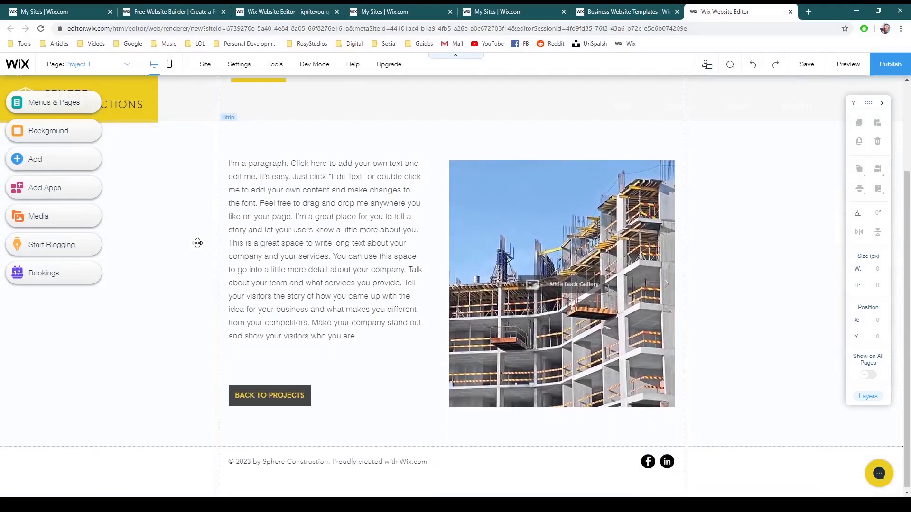
{"action": "scroll", "coordinate": [197, 243], "scroll_direction": "up", "scroll_amount": 3}
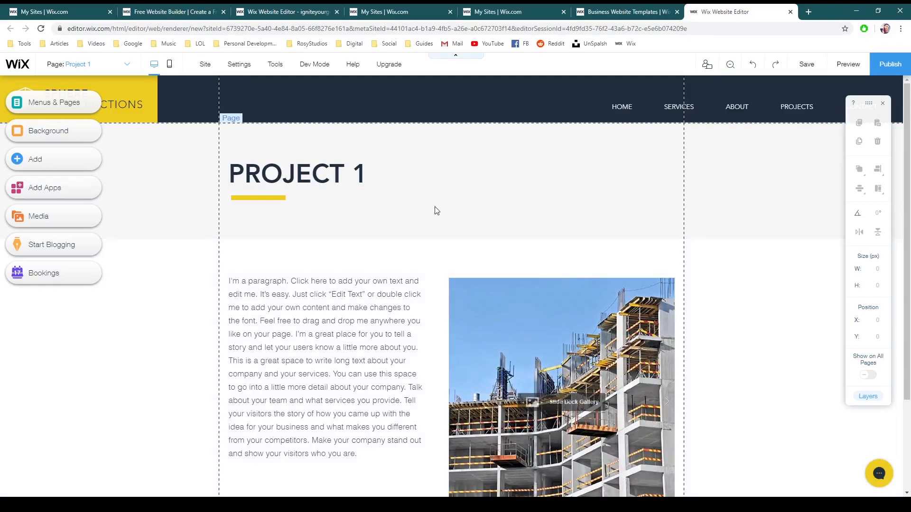
{"action": "scroll", "coordinate": [340, 294], "scroll_direction": "down", "scroll_amount": 3}
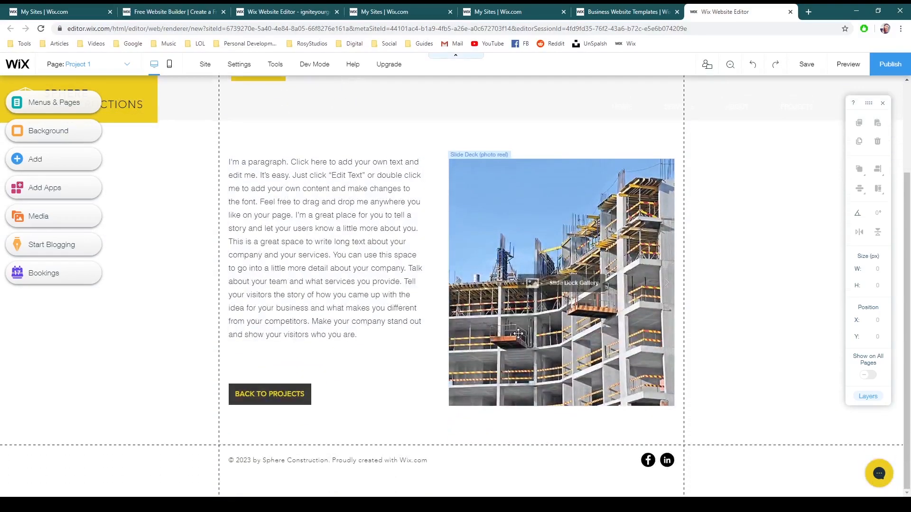
Inspect the editing options of the Back to Projects button, slide deck gallery, page heading and yellow line on the Project 1 page.
{"action": "left_click", "coordinate": [294, 394]}
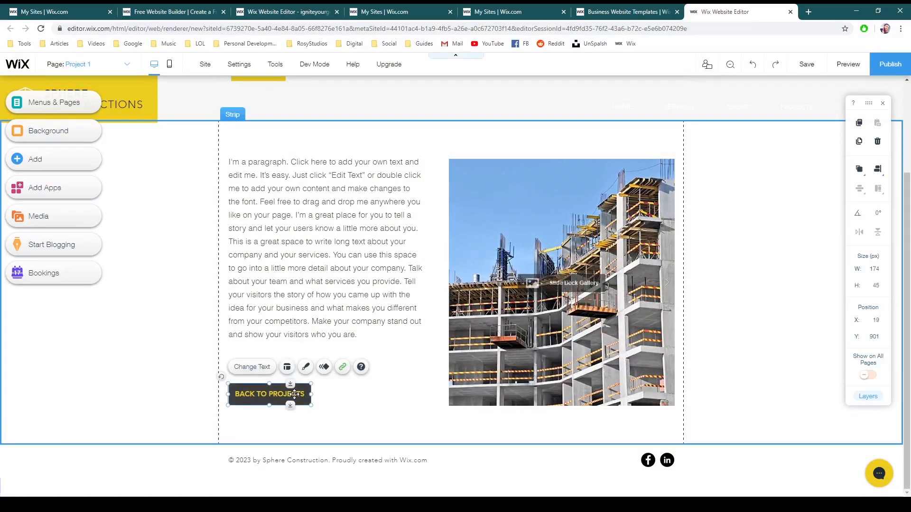
{"action": "left_click", "coordinate": [271, 300]}
{"action": "left_click", "coordinate": [517, 234]}
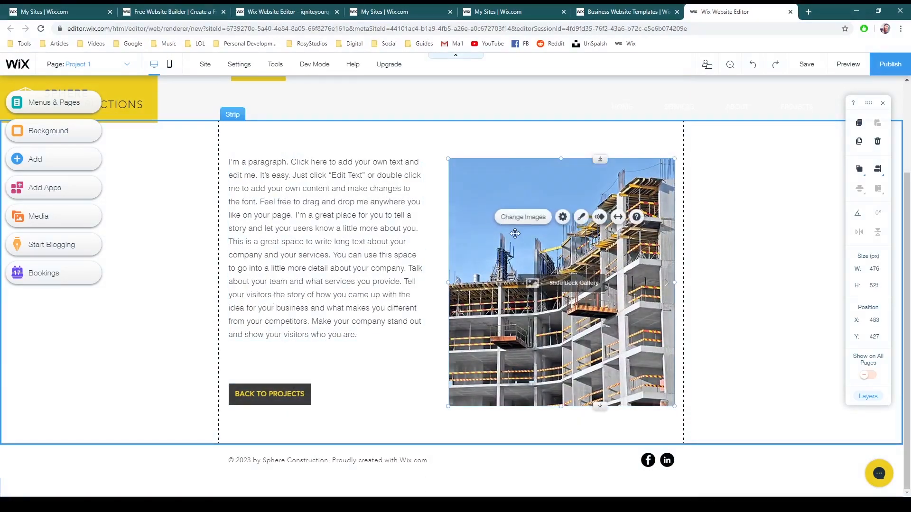
{"action": "scroll", "coordinate": [417, 254], "scroll_direction": "up", "scroll_amount": 3}
{"action": "left_click", "coordinate": [285, 179]}
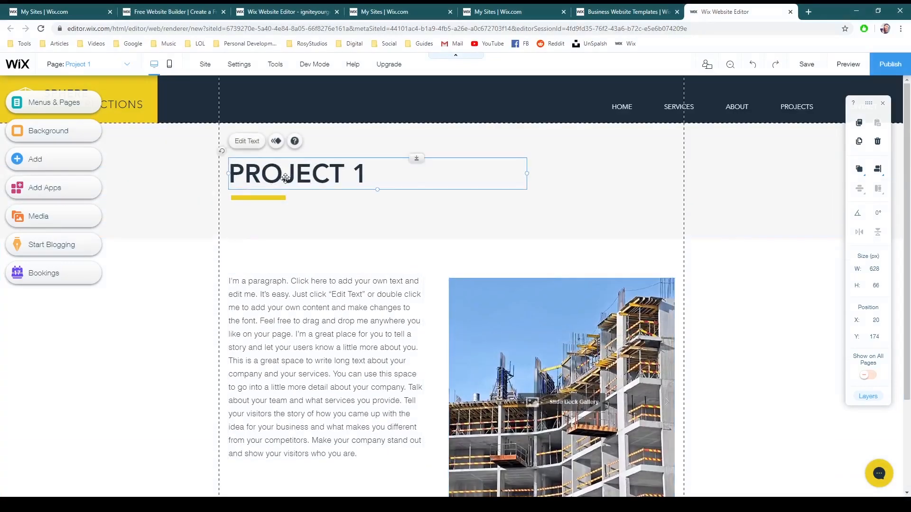
{"action": "left_click", "coordinate": [269, 197]}
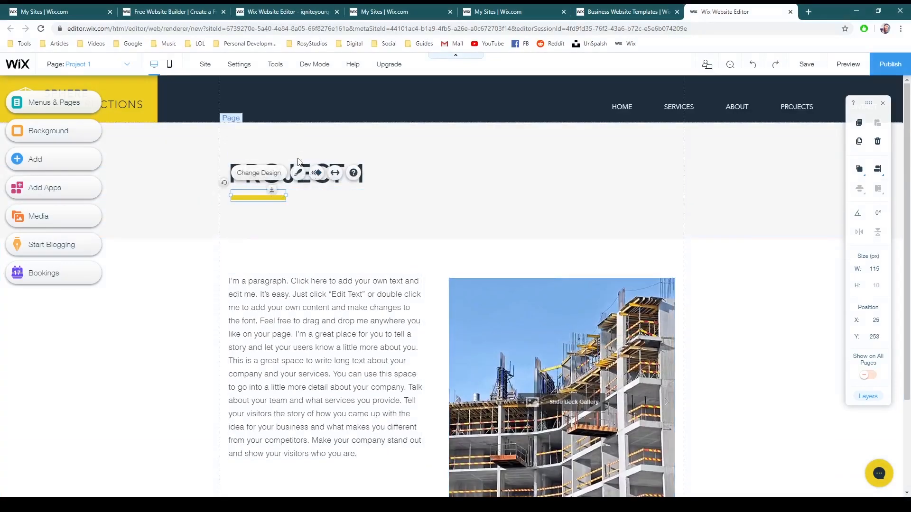
Move the PROJECT 1 heading to x 25, y 174 so it aligns with the yellow line beneath it.
{"action": "left_click", "coordinate": [295, 162]}
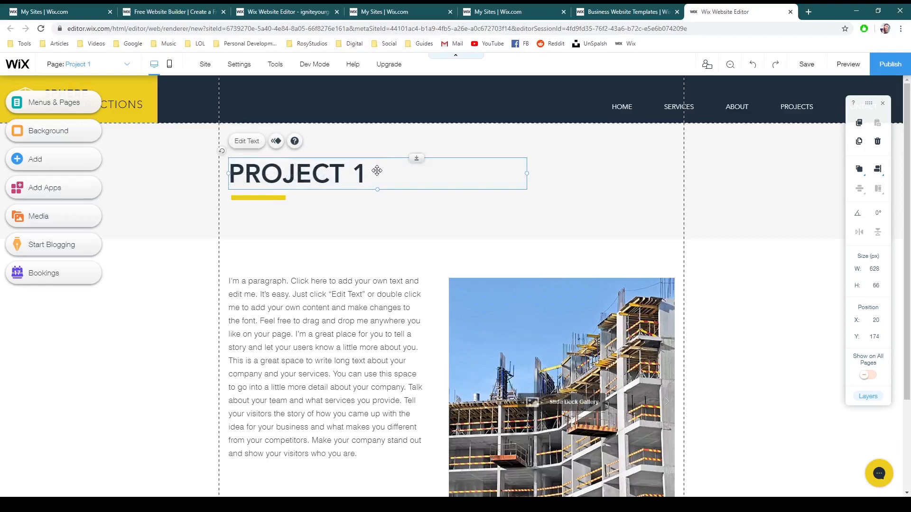
{"action": "mouse_move", "coordinate": [375, 169]}
{"action": "left_mouse_down"}
{"action": "mouse_move", "coordinate": [384, 185]}
{"action": "mouse_move", "coordinate": [378, 212]}
{"action": "mouse_move", "coordinate": [361, 203]}
{"action": "mouse_move", "coordinate": [602, 207]}
{"action": "mouse_move", "coordinate": [356, 172]}
{"action": "mouse_move", "coordinate": [366, 173]}
{"action": "left_mouse_up"}
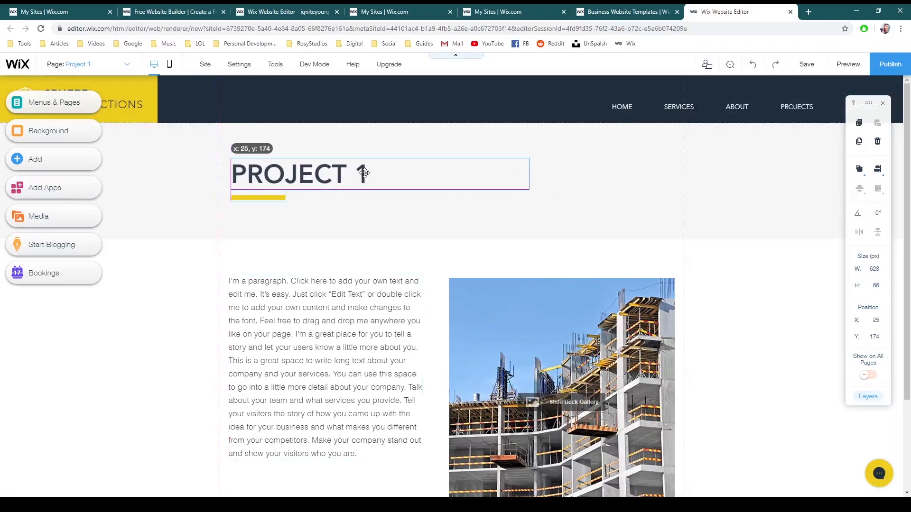
{"action": "left_click", "coordinate": [370, 219]}
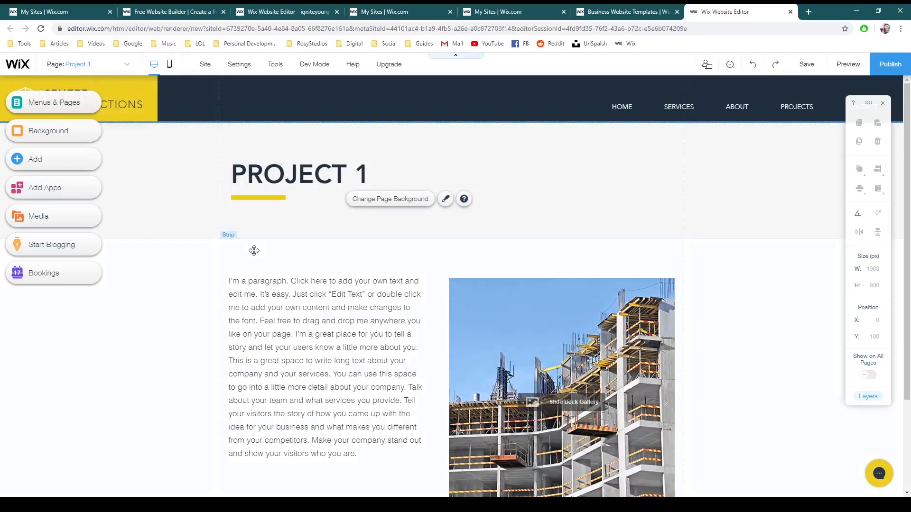
Switch the editor to the mobile version, skip the introduction, and look over the Project 1 page's mobile layout.
{"action": "scroll", "coordinate": [342, 246], "scroll_direction": "down", "scroll_amount": 3}
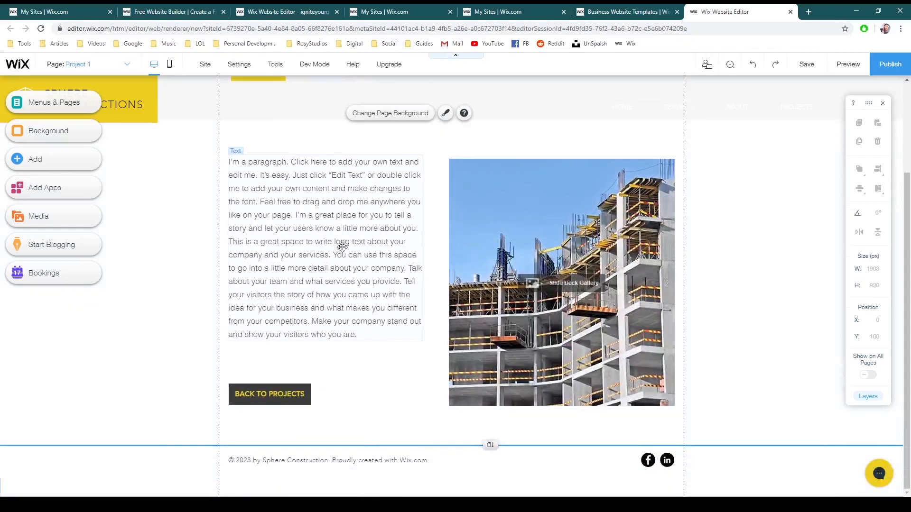
{"action": "scroll", "coordinate": [342, 247], "scroll_direction": "up", "scroll_amount": 3}
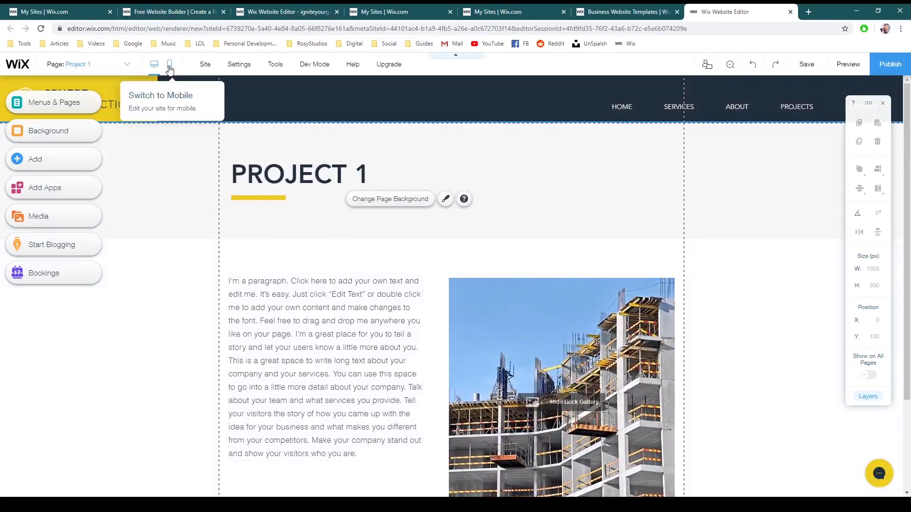
{"action": "left_click", "coordinate": [170, 66]}
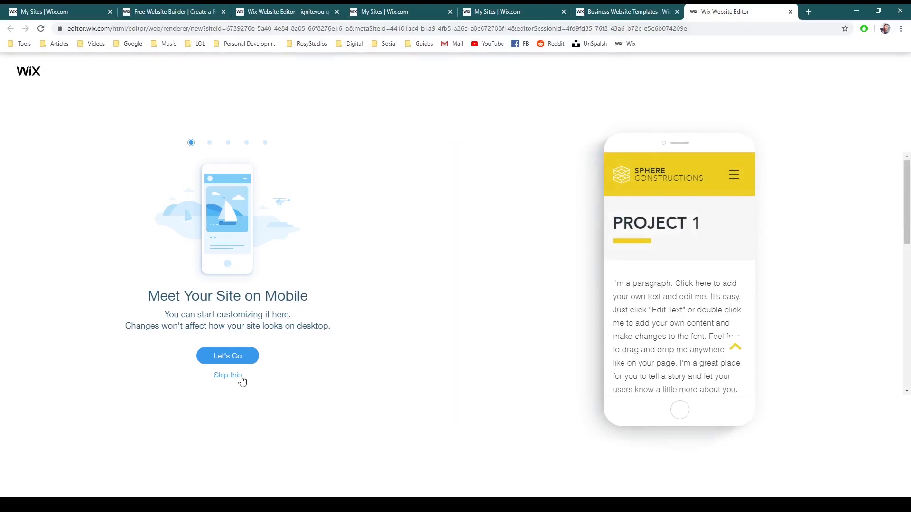
{"action": "left_click", "coordinate": [240, 380]}
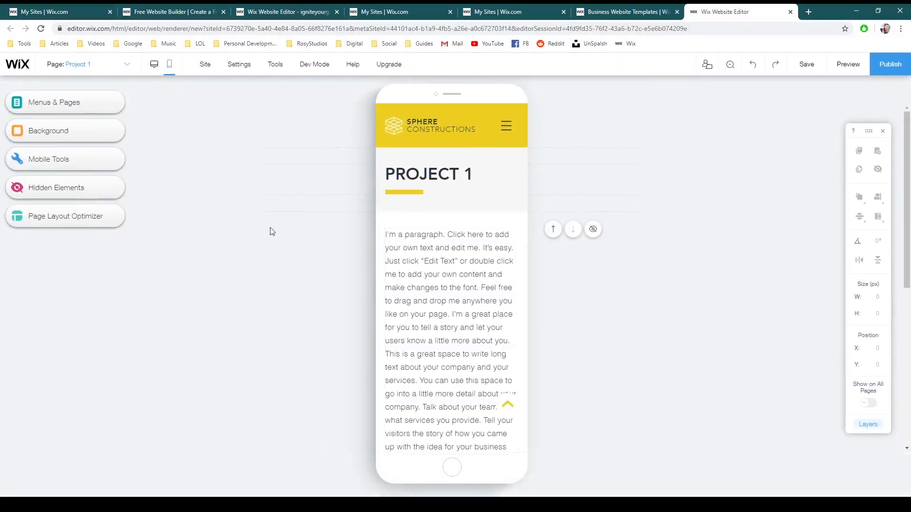
{"action": "scroll", "coordinate": [486, 259], "scroll_direction": "down", "scroll_amount": 6}
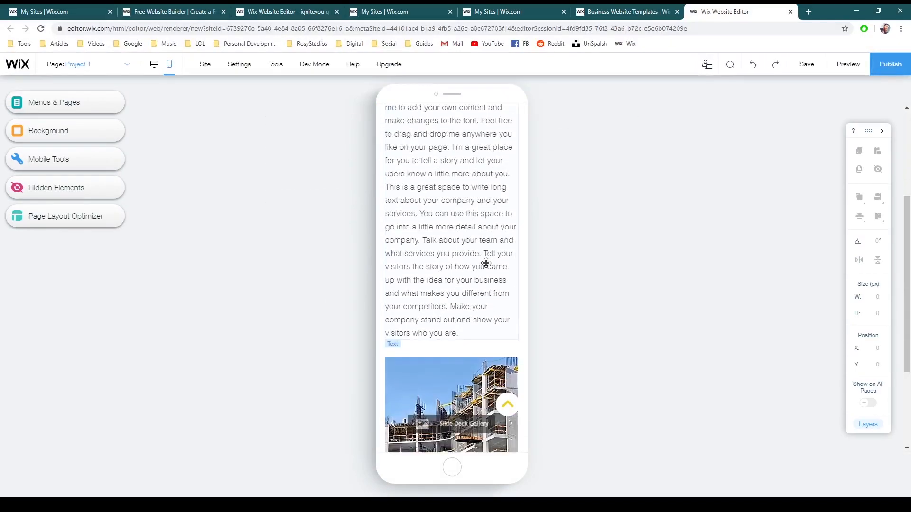
{"action": "scroll", "coordinate": [482, 265], "scroll_direction": "up", "scroll_amount": 6}
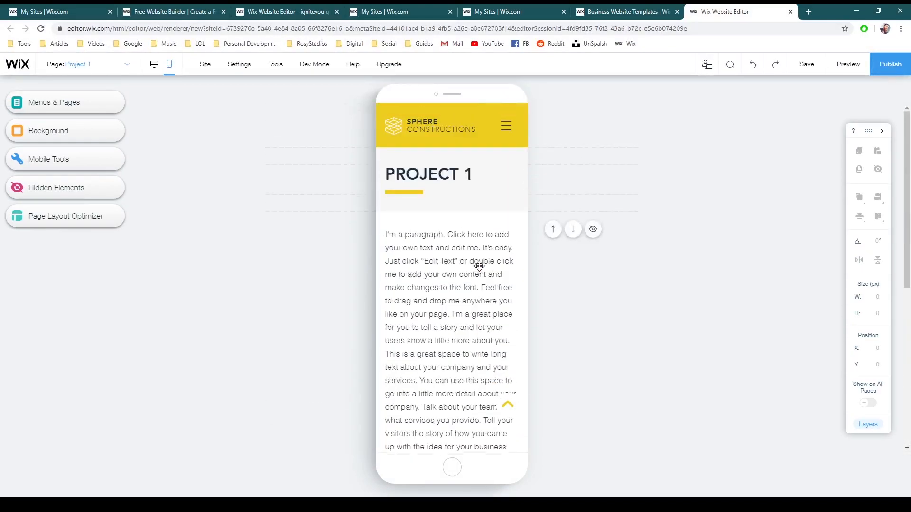
Inspect the mobile header menu's editing options and switch to the HOME page to look over its mobile layout.
{"action": "left_click", "coordinate": [503, 126]}
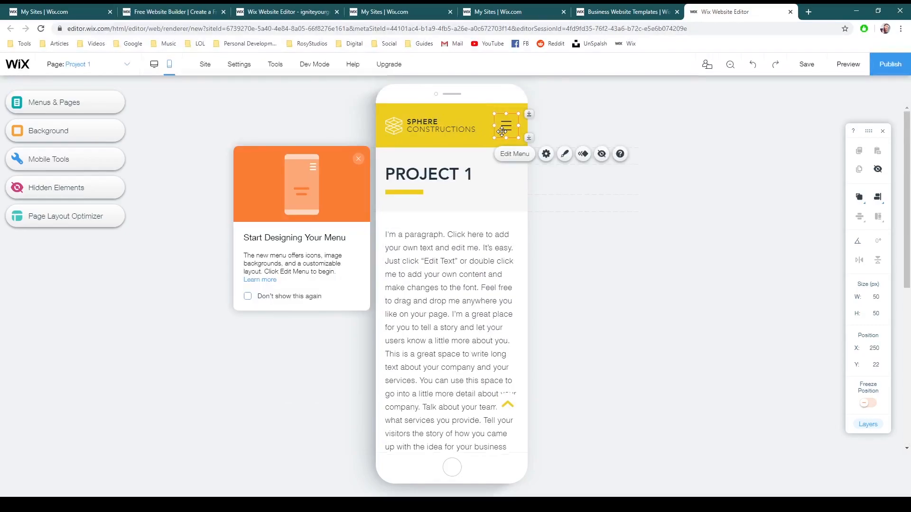
{"action": "scroll", "coordinate": [475, 223], "scroll_direction": "down", "scroll_amount": 2}
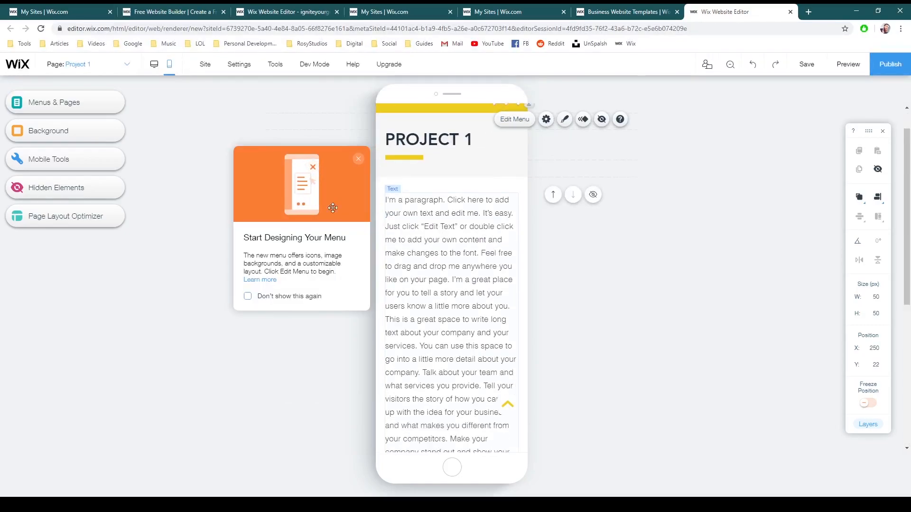
{"action": "left_click", "coordinate": [128, 67]}
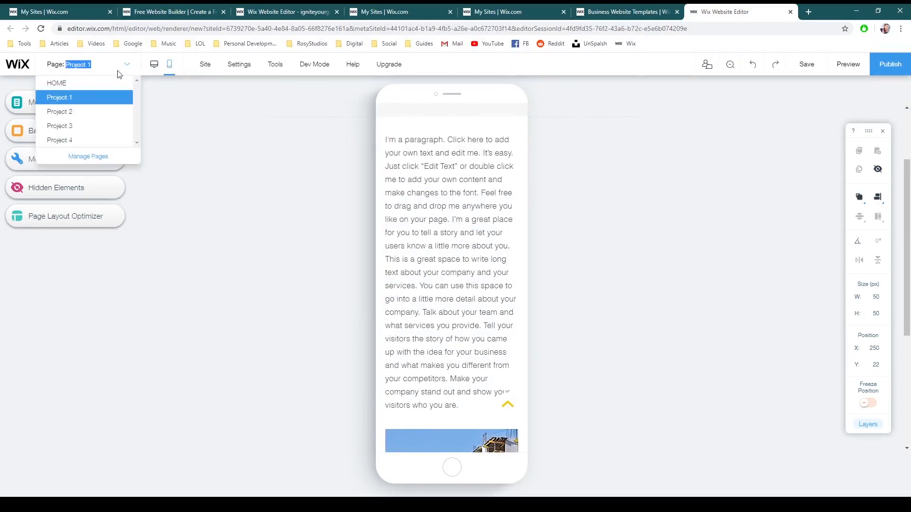
{"action": "left_click", "coordinate": [69, 83]}
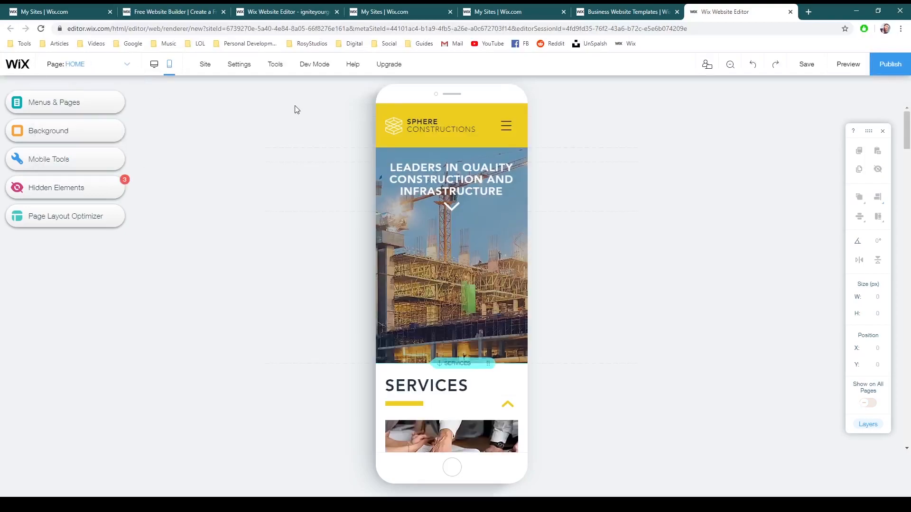
{"action": "scroll", "coordinate": [342, 248], "scroll_direction": "down", "scroll_amount": 3}
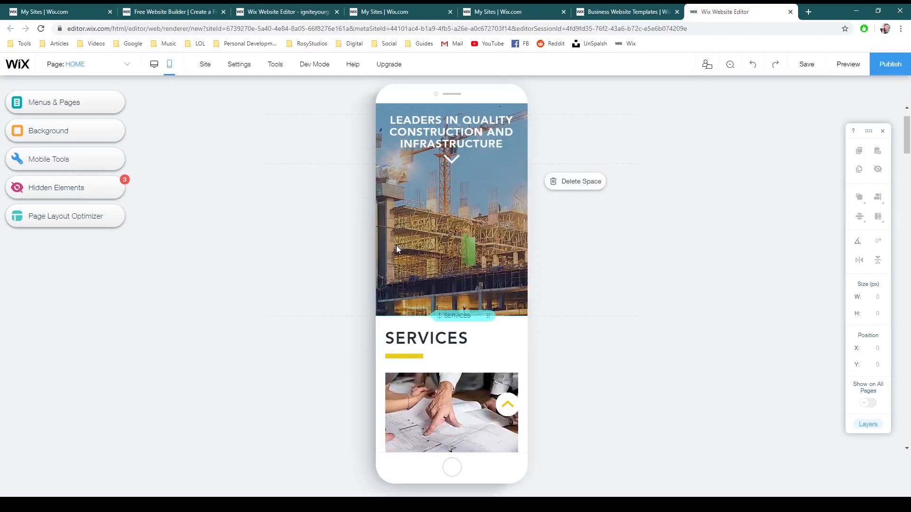
{"action": "scroll", "coordinate": [396, 245], "scroll_direction": "up", "scroll_amount": 3}
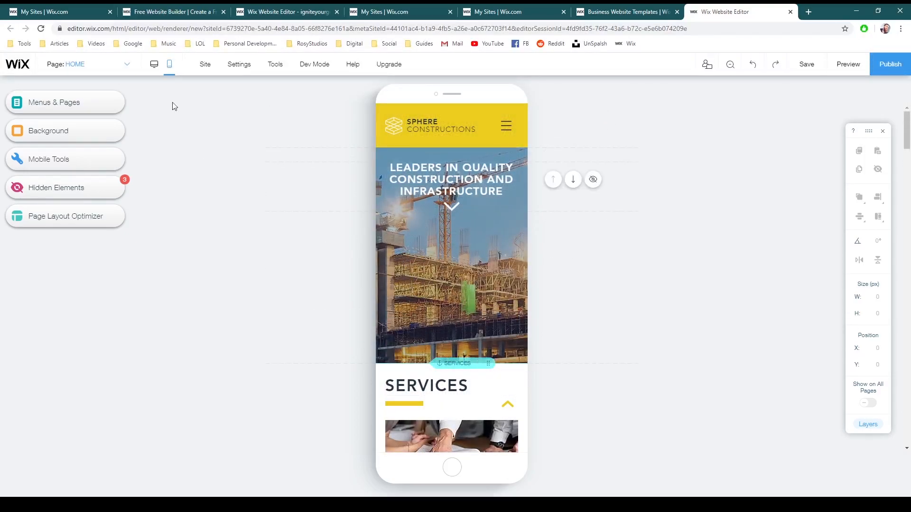
Switch back to the desktop version and preview the HOME page from its banner down past the About section, returning to the editor.
{"action": "left_click", "coordinate": [155, 67]}
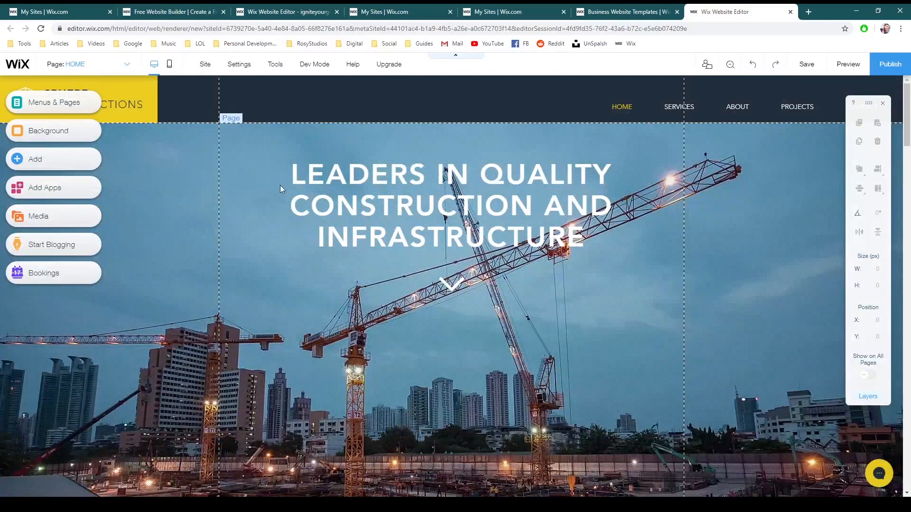
{"action": "mouse_move", "coordinate": [198, 70]}
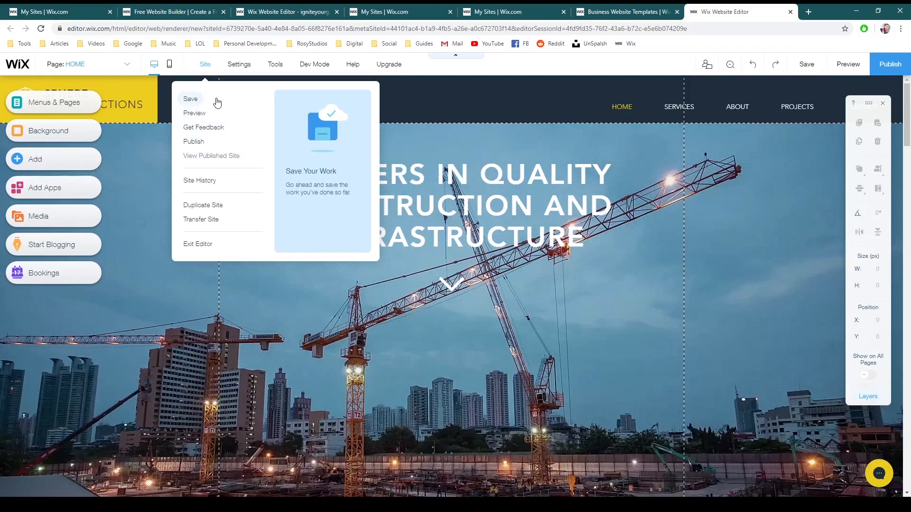
{"action": "left_click", "coordinate": [194, 113]}
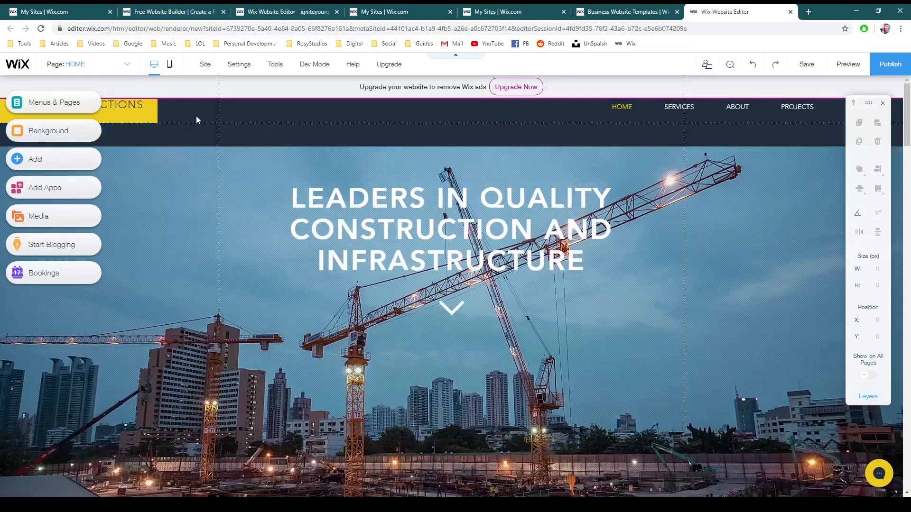
{"action": "scroll", "coordinate": [306, 248], "scroll_direction": "down", "scroll_amount": 5}
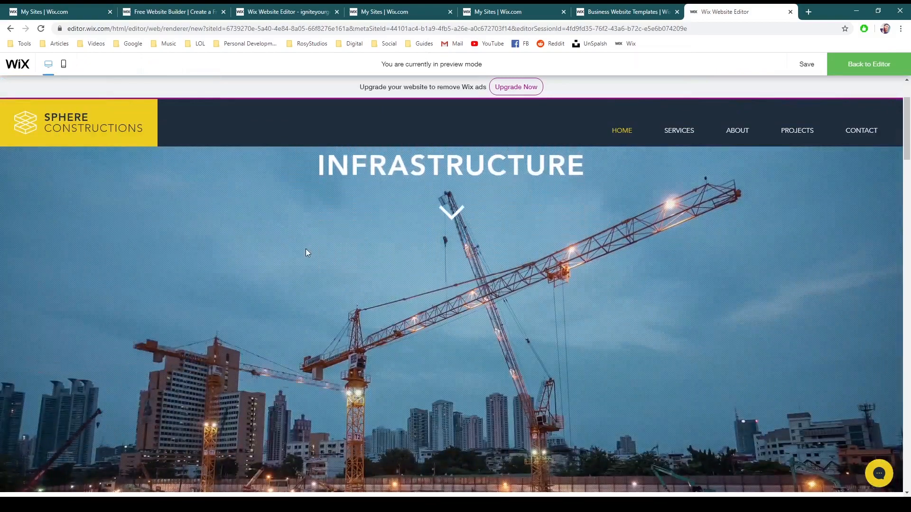
{"action": "scroll", "coordinate": [306, 249], "scroll_direction": "down", "scroll_amount": 10}
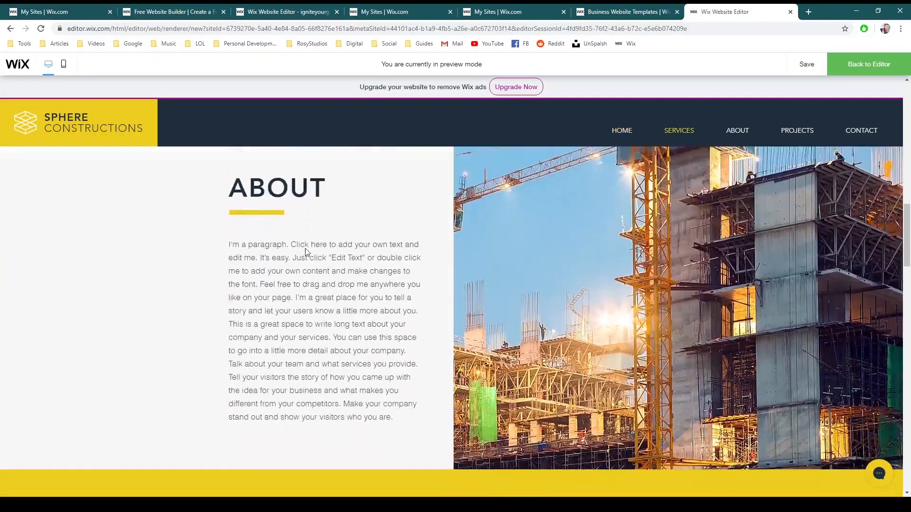
{"action": "scroll", "coordinate": [306, 249], "scroll_direction": "up", "scroll_amount": 8}
{"action": "scroll", "coordinate": [306, 249], "scroll_direction": "up", "scroll_amount": 6}
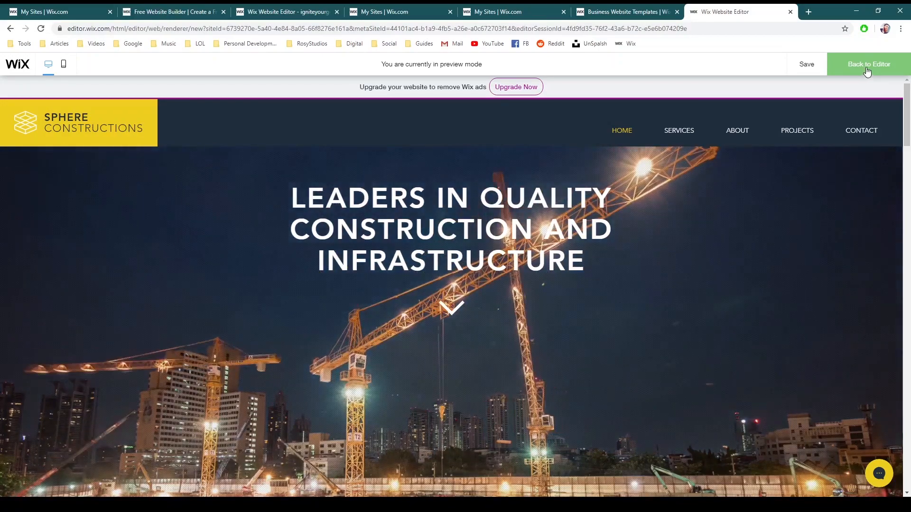
{"action": "left_click", "coordinate": [869, 65]}
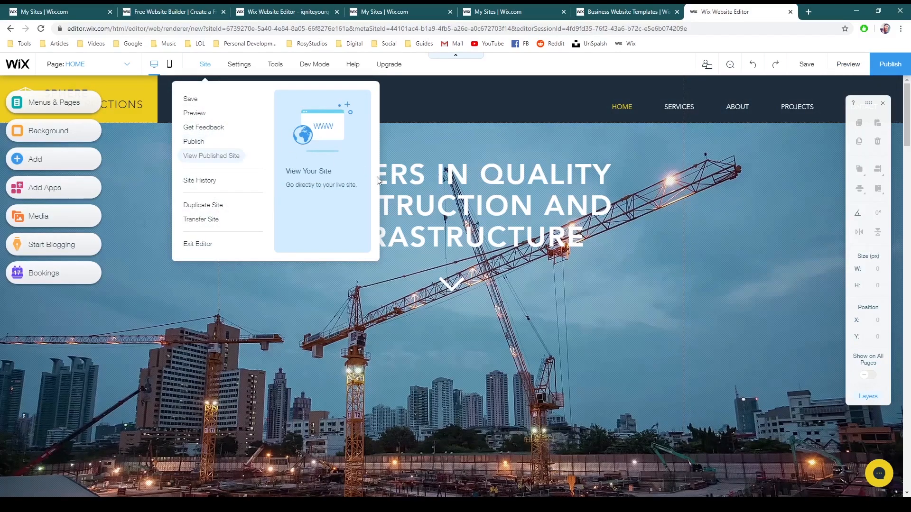
Look through the site settings and tool options, trying the toolbar and rulers display toggles and restoring them.
{"action": "left_click", "coordinate": [409, 184]}
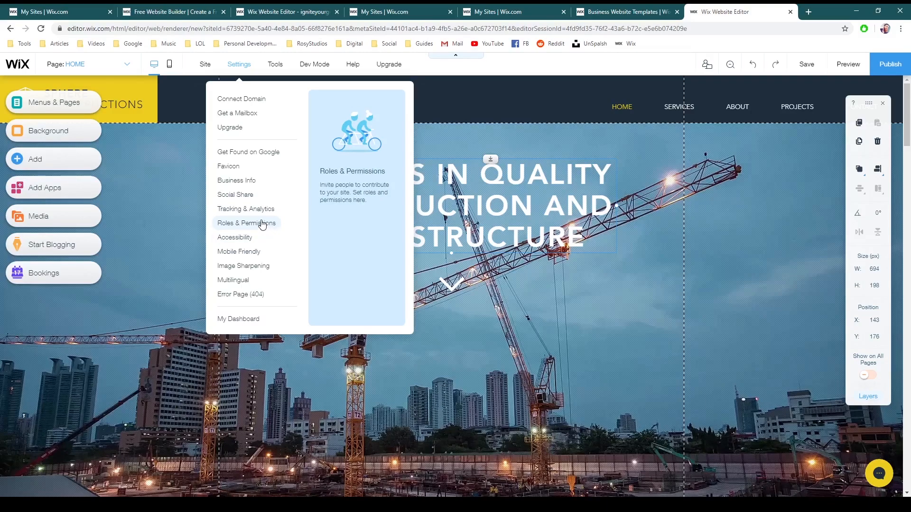
{"action": "mouse_move", "coordinate": [275, 69]}
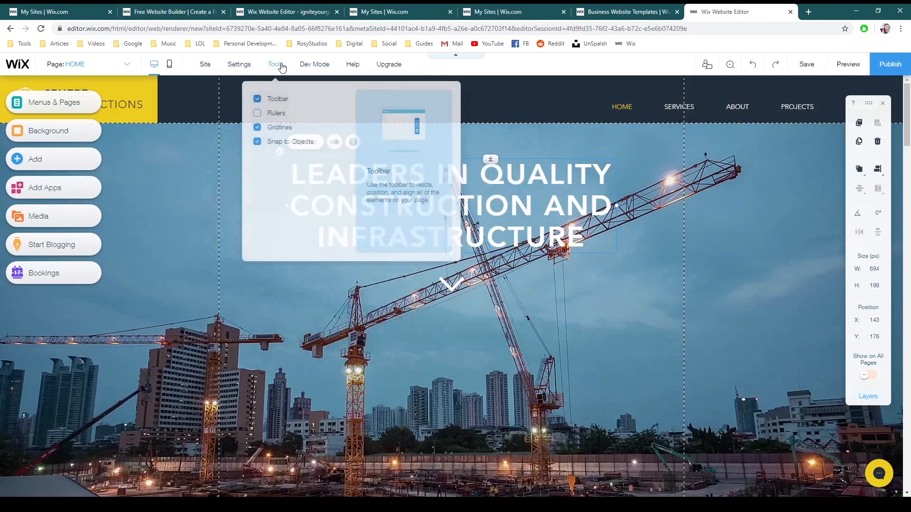
{"action": "left_click", "coordinate": [257, 98]}
{"action": "left_click", "coordinate": [256, 99]}
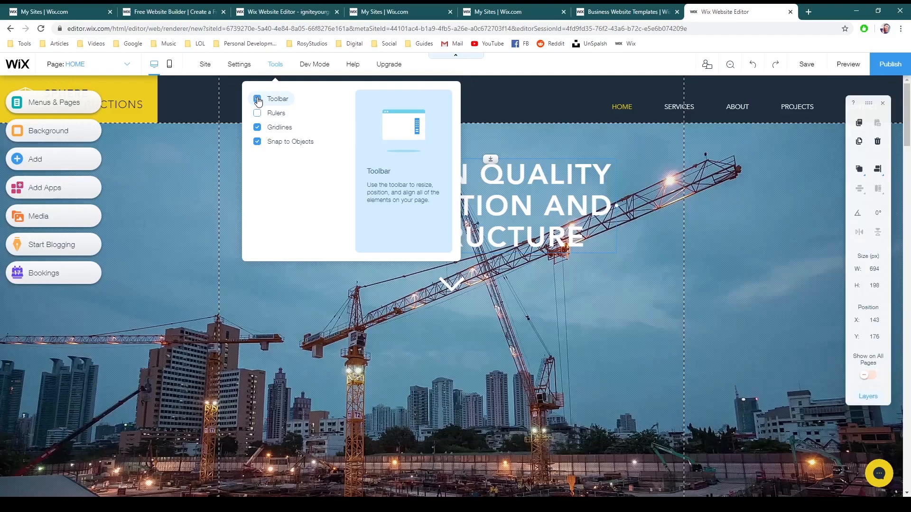
{"action": "left_click", "coordinate": [257, 142]}
{"action": "left_click", "coordinate": [257, 114]}
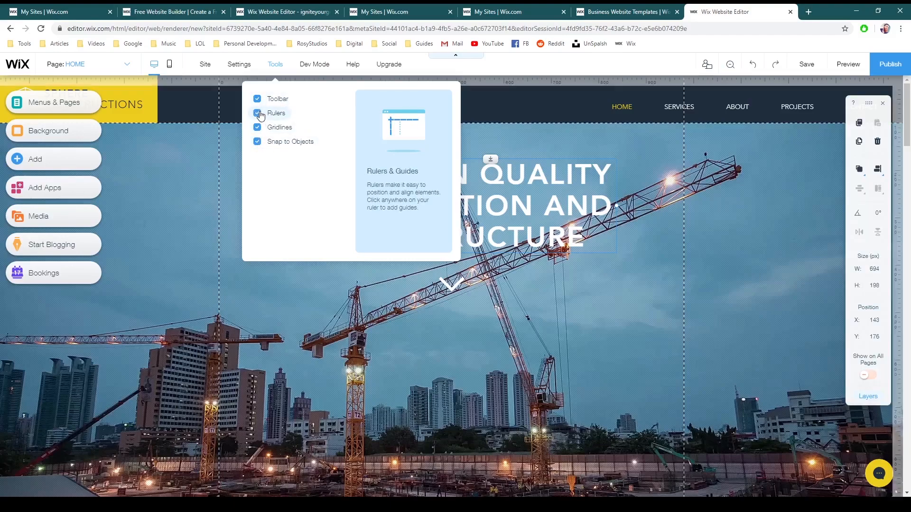
{"action": "left_click", "coordinate": [257, 113]}
{"action": "mouse_move", "coordinate": [316, 69]}
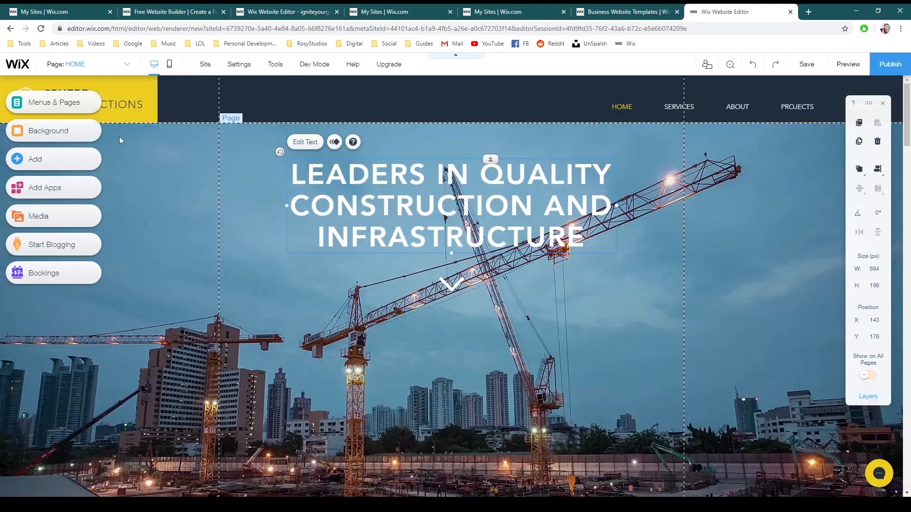
Bring up the site menu that lists all of the website's pages and anchors.
{"action": "left_click", "coordinate": [21, 103]}
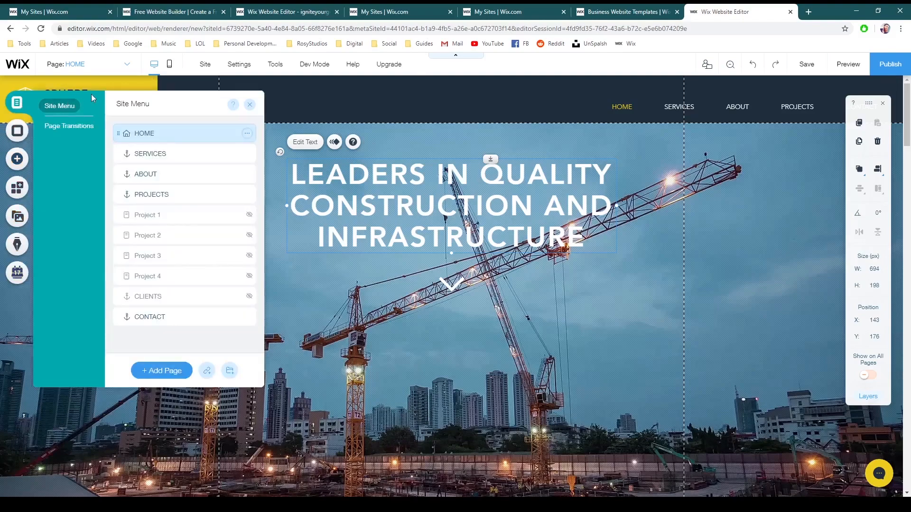
{"action": "left_click", "coordinate": [128, 65]}
{"action": "left_click", "coordinate": [129, 66]}
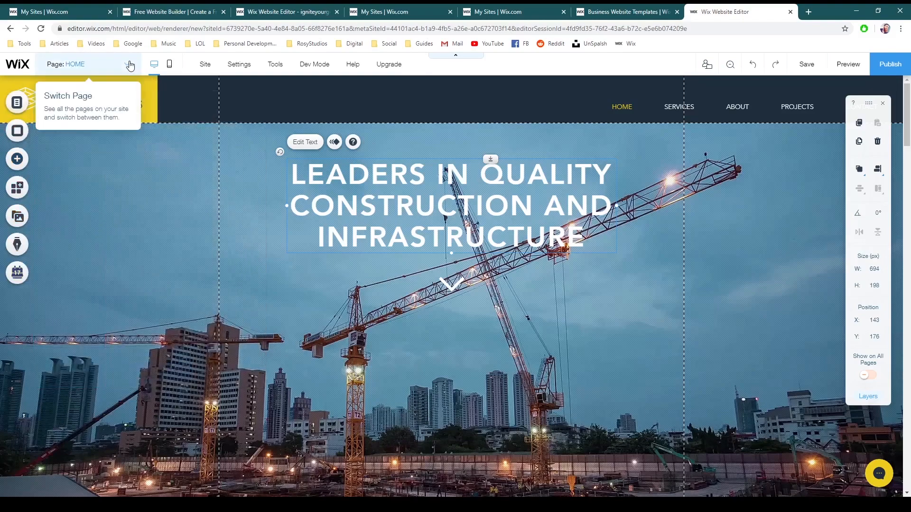
{"action": "left_click", "coordinate": [19, 103]}
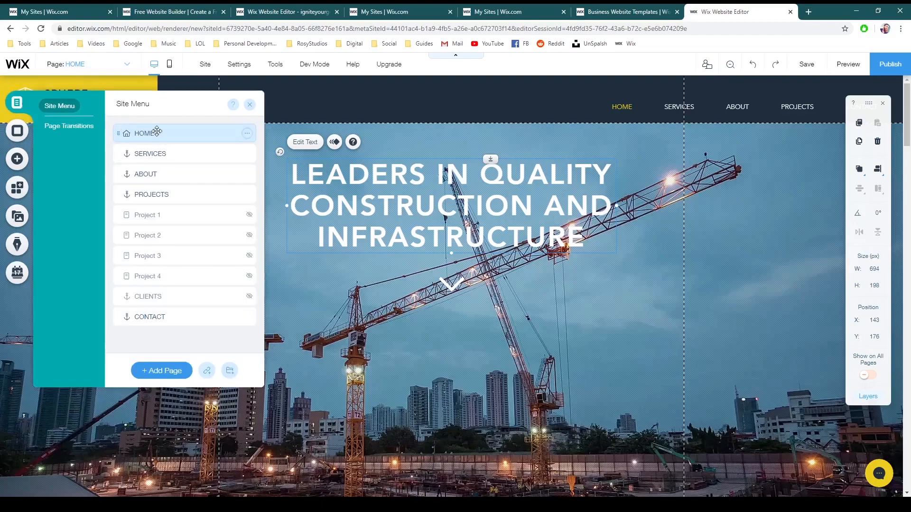
Try moving the SERVICES anchor below PROJECTS in the site's navigation order, and return it to its place beneath HOME.
{"action": "left_click_drag", "start_coordinate": [166, 155], "coordinate": [171, 176]}
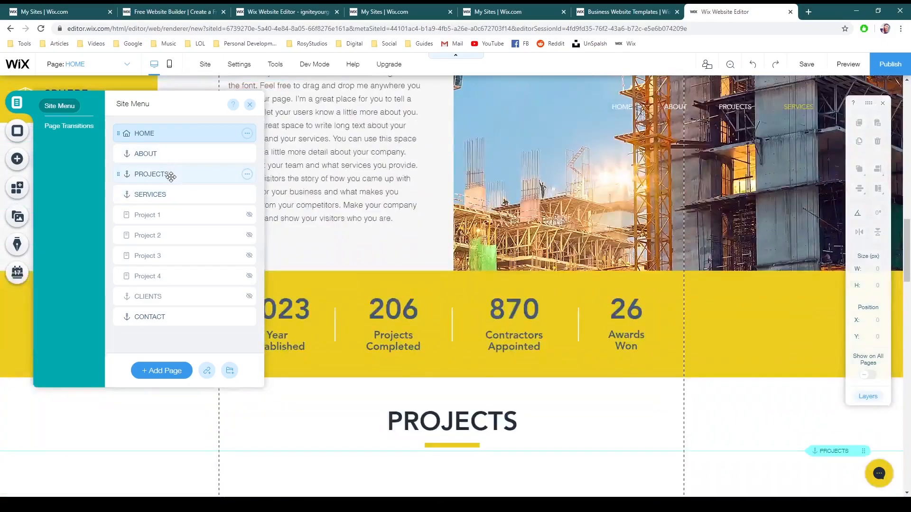
{"action": "scroll", "coordinate": [370, 239], "scroll_direction": "down", "scroll_amount": 10}
{"action": "scroll", "coordinate": [370, 240], "scroll_direction": "up", "scroll_amount": 12}
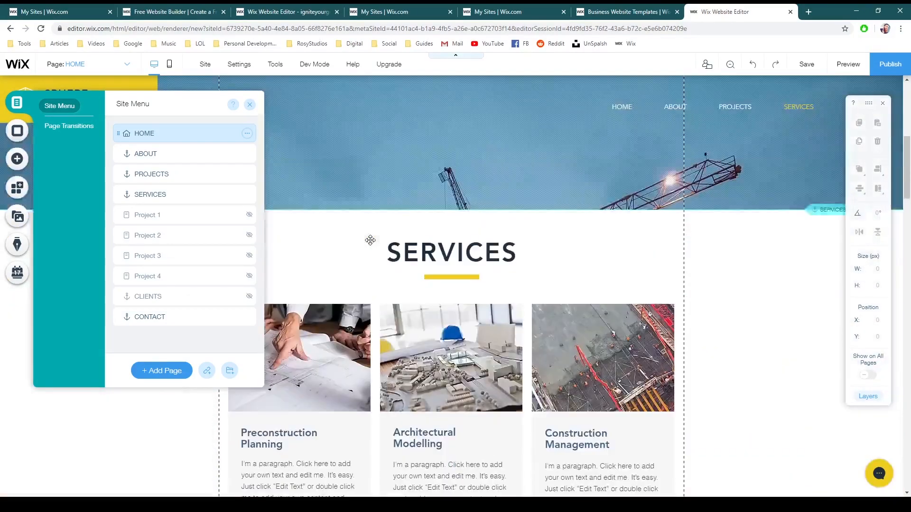
{"action": "scroll", "coordinate": [370, 240], "scroll_direction": "up", "scroll_amount": 4}
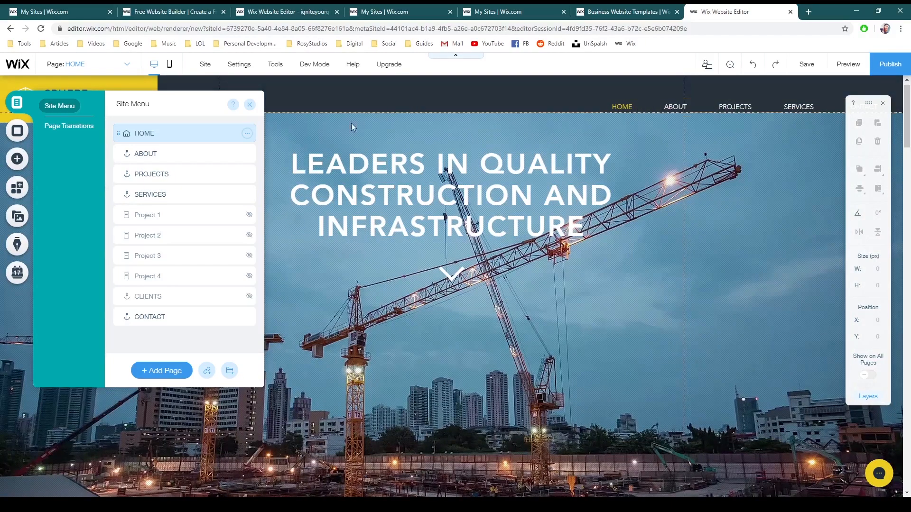
{"action": "left_click_drag", "start_coordinate": [172, 196], "coordinate": [169, 147]}
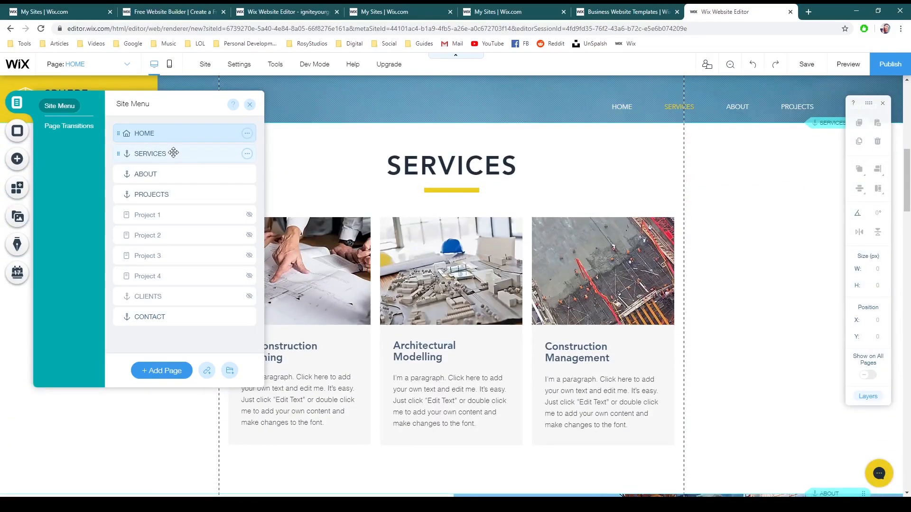
Examine the order of the Services, About and Projects sections on the HOME page against the site's navigation order.
{"action": "scroll", "coordinate": [674, 209], "scroll_direction": "up", "scroll_amount": 3}
{"action": "scroll", "coordinate": [683, 294], "scroll_direction": "up", "scroll_amount": 5}
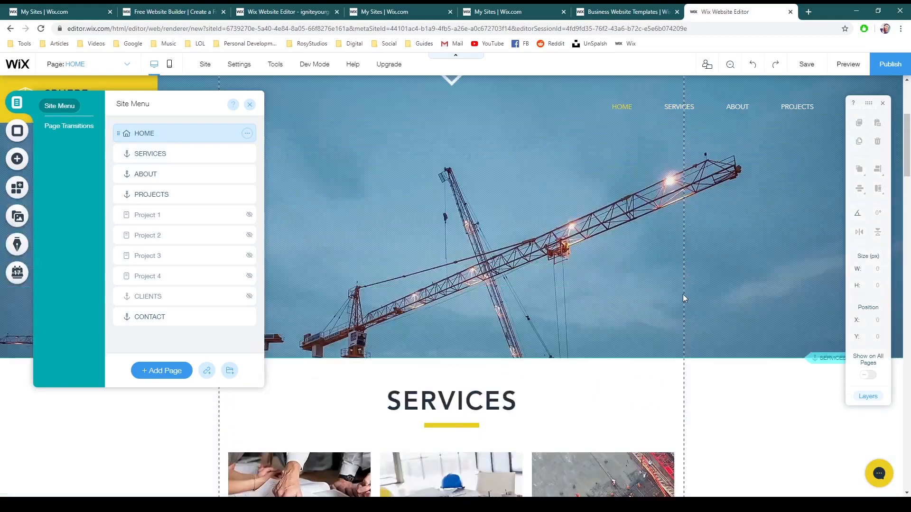
{"action": "scroll", "coordinate": [667, 221], "scroll_direction": "down", "scroll_amount": 5}
{"action": "scroll", "coordinate": [640, 241], "scroll_direction": "down", "scroll_amount": 3}
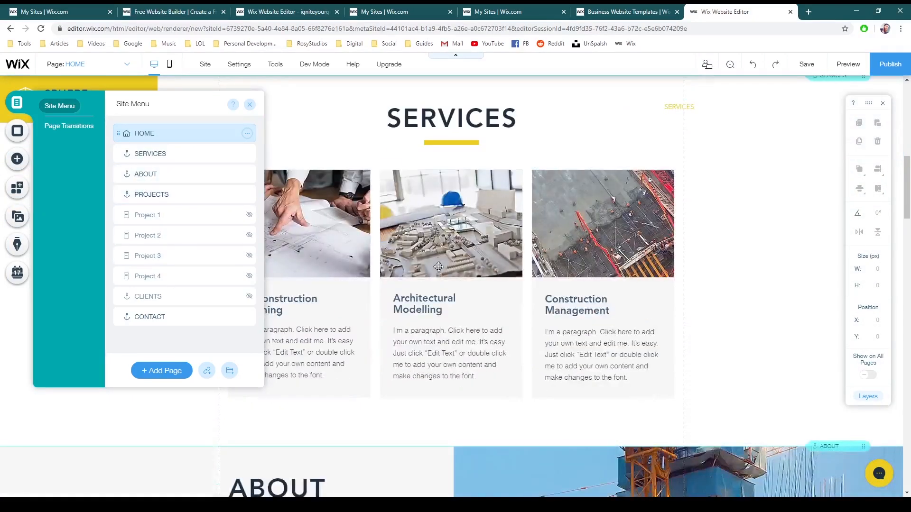
{"action": "scroll", "coordinate": [359, 373], "scroll_direction": "down", "scroll_amount": 4}
{"action": "scroll", "coordinate": [361, 373], "scroll_direction": "down", "scroll_amount": 15}
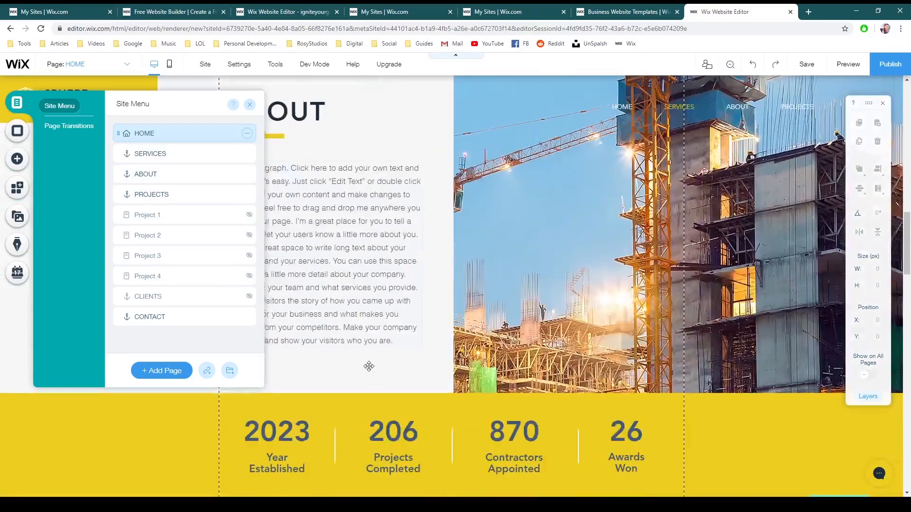
{"action": "scroll", "coordinate": [380, 366], "scroll_direction": "up", "scroll_amount": 7}
{"action": "scroll", "coordinate": [379, 366], "scroll_direction": "up", "scroll_amount": 6}
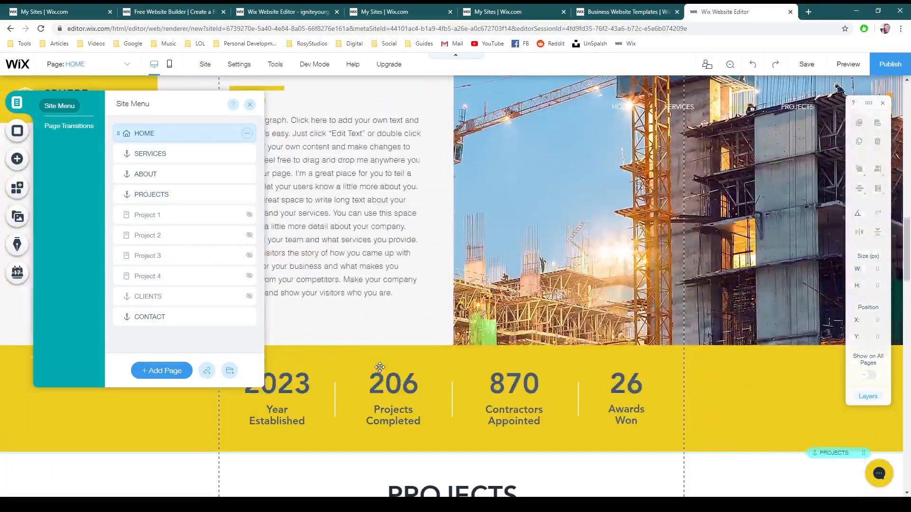
{"action": "scroll", "coordinate": [495, 204], "scroll_direction": "up", "scroll_amount": 15}
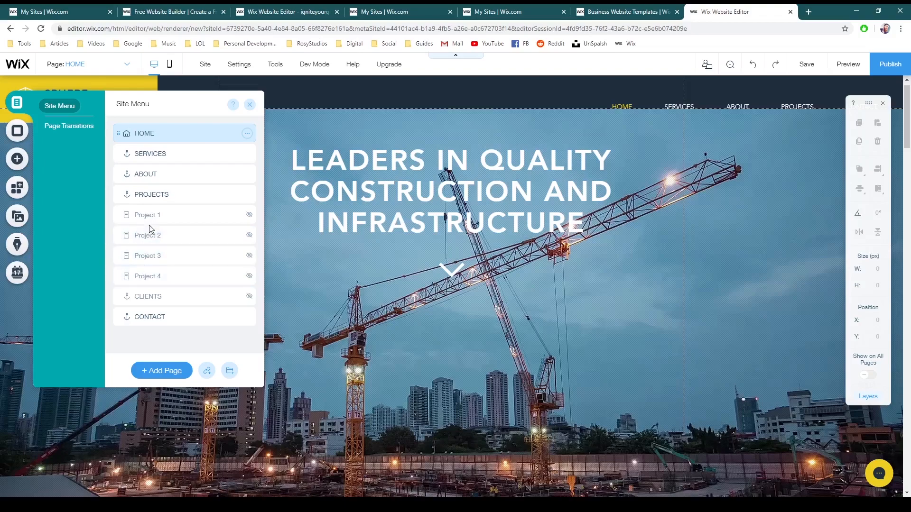
Open the Project 1 page, make it visible in the website's navigation, and look over the page.
{"action": "left_click", "coordinate": [150, 219]}
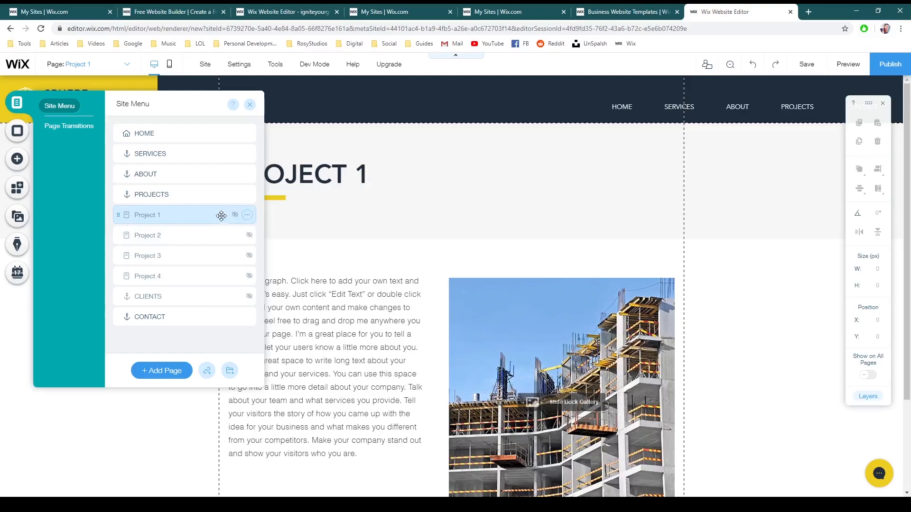
{"action": "left_click", "coordinate": [248, 216]}
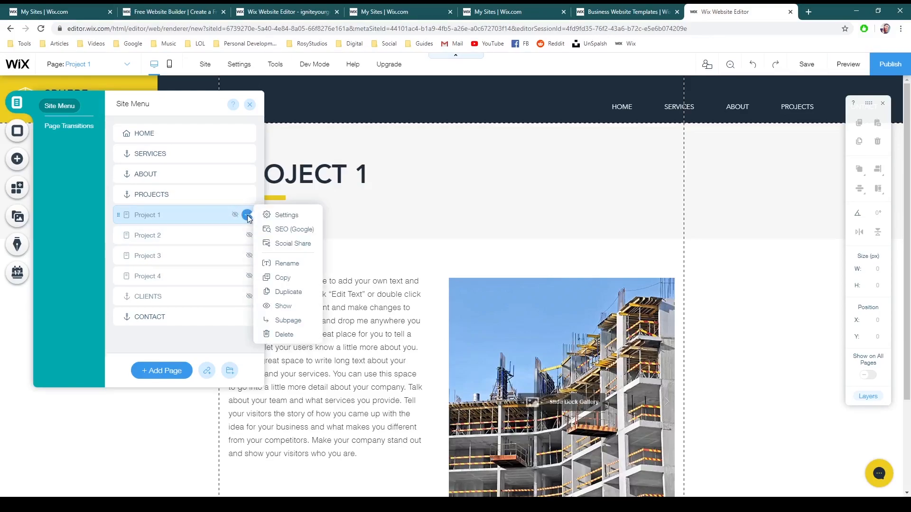
{"action": "left_click", "coordinate": [291, 310]}
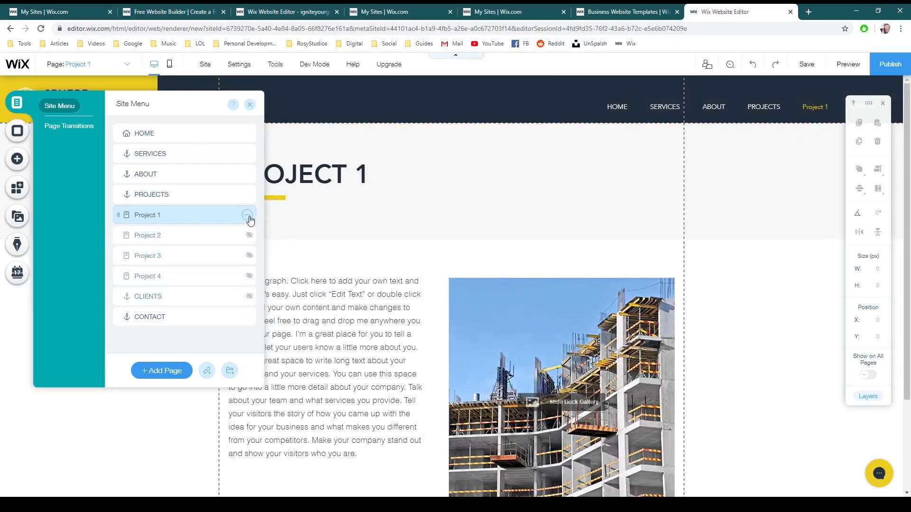
{"action": "scroll", "coordinate": [331, 253], "scroll_direction": "down", "scroll_amount": 2}
{"action": "left_click", "coordinate": [331, 253]}
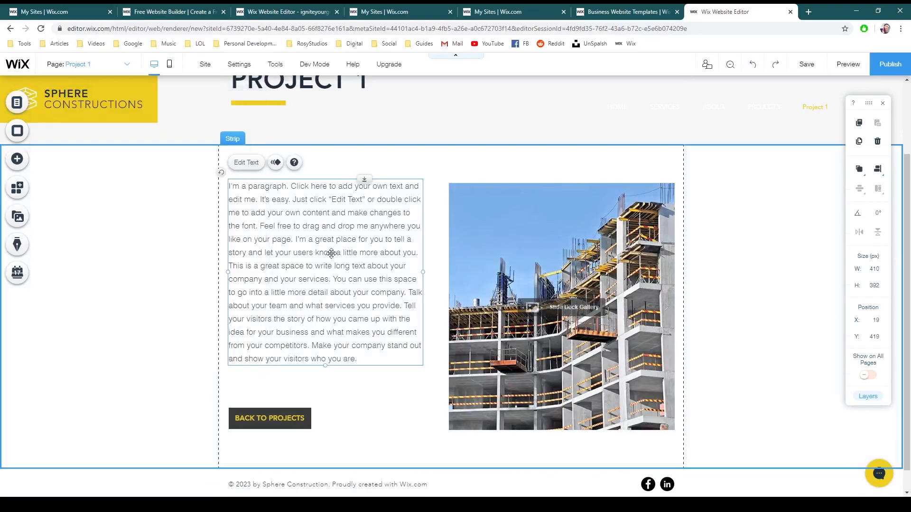
{"action": "scroll", "coordinate": [323, 240], "scroll_direction": "up", "scroll_amount": 2}
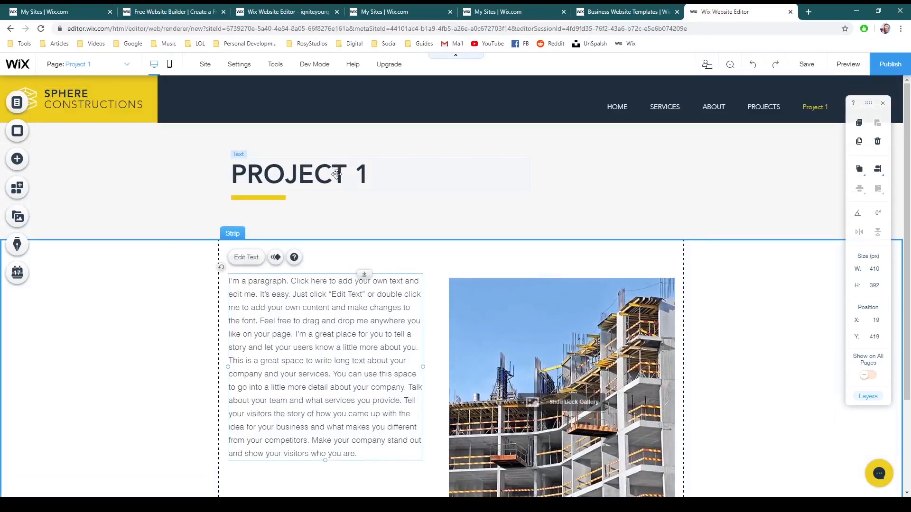
Add a Bounce-In animation to the PROJECT 1 heading.
{"action": "left_click", "coordinate": [335, 173]}
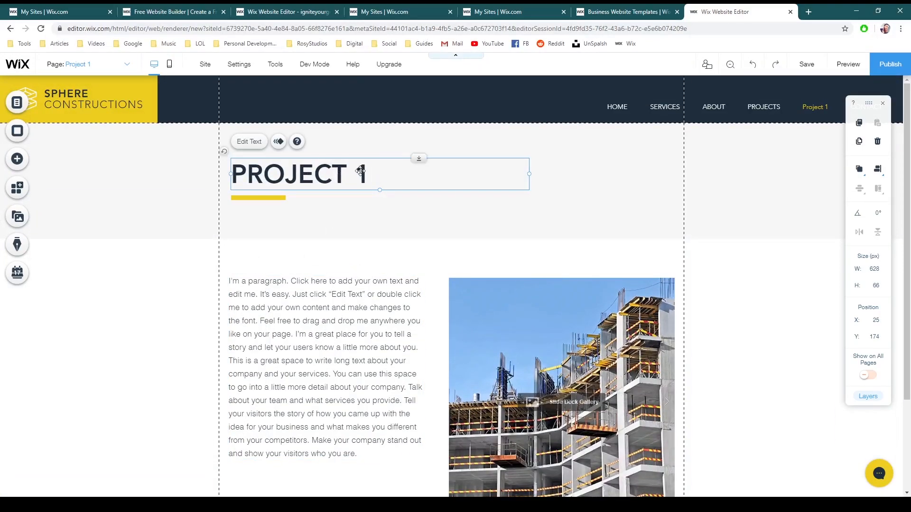
{"action": "left_click", "coordinate": [278, 143]}
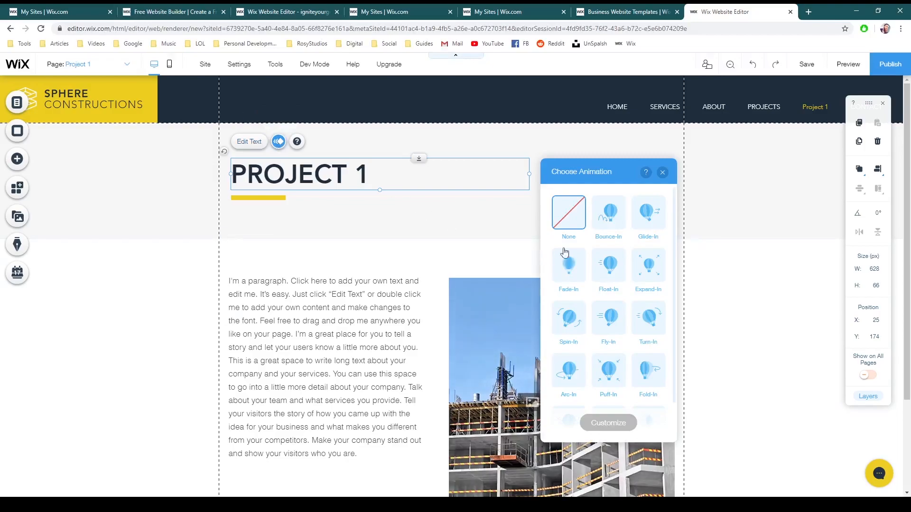
{"action": "left_click", "coordinate": [609, 225]}
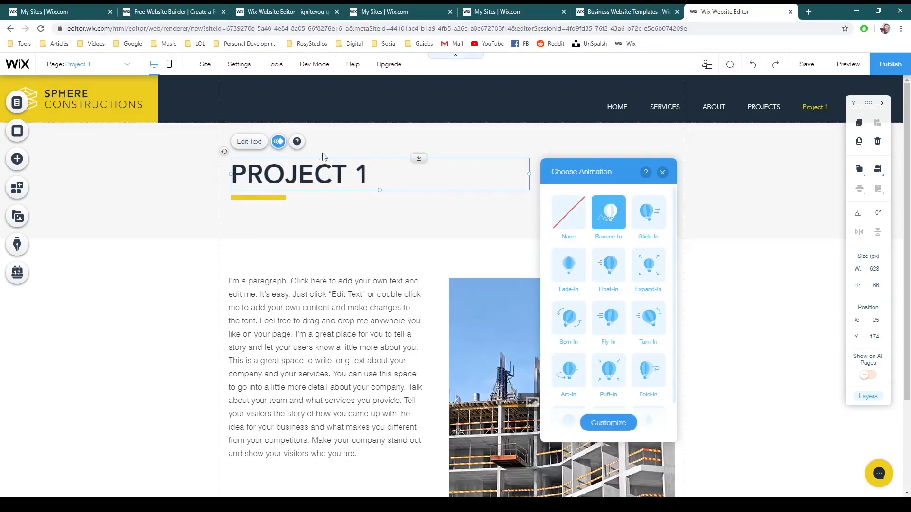
Replace the PROJECT 1 heading's text with "Skyscraper Project".
{"action": "double_click", "coordinate": [309, 172]}
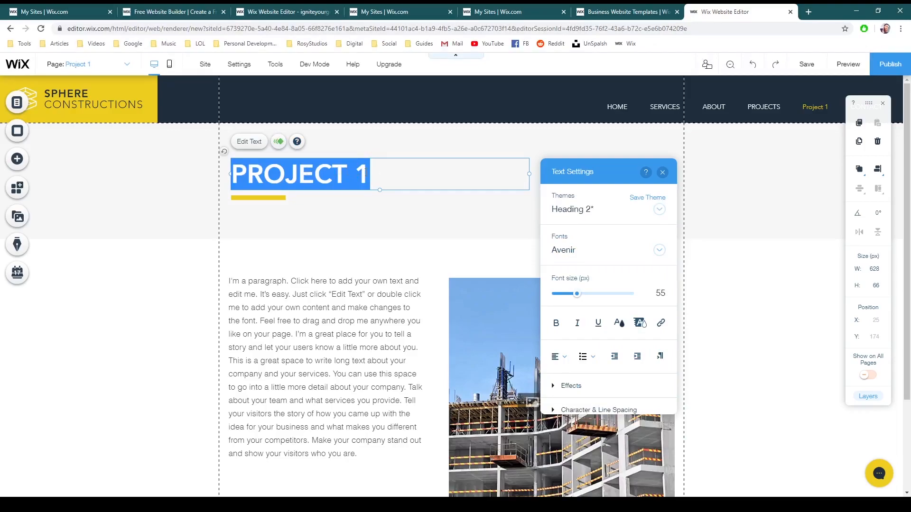
{"action": "left_click", "coordinate": [356, 173]}
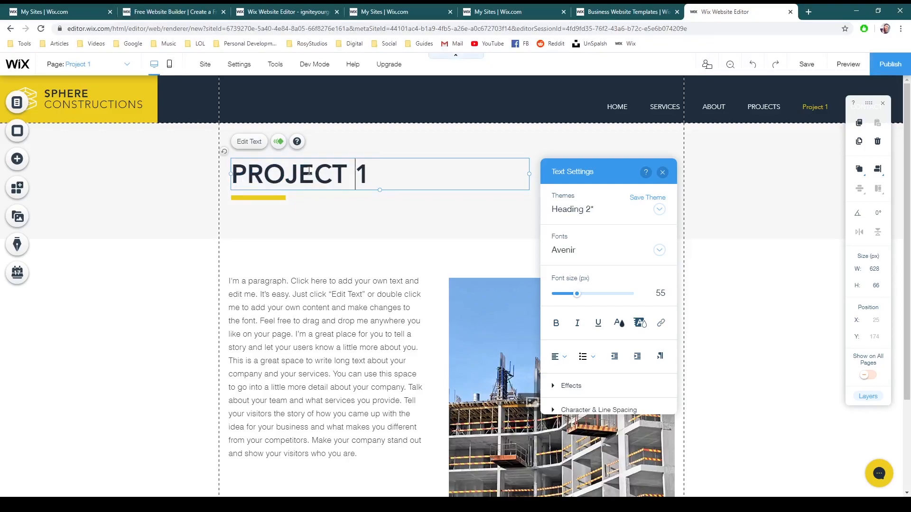
{"action": "left_click_drag", "start_coordinate": [367, 174], "coordinate": [221, 174]}
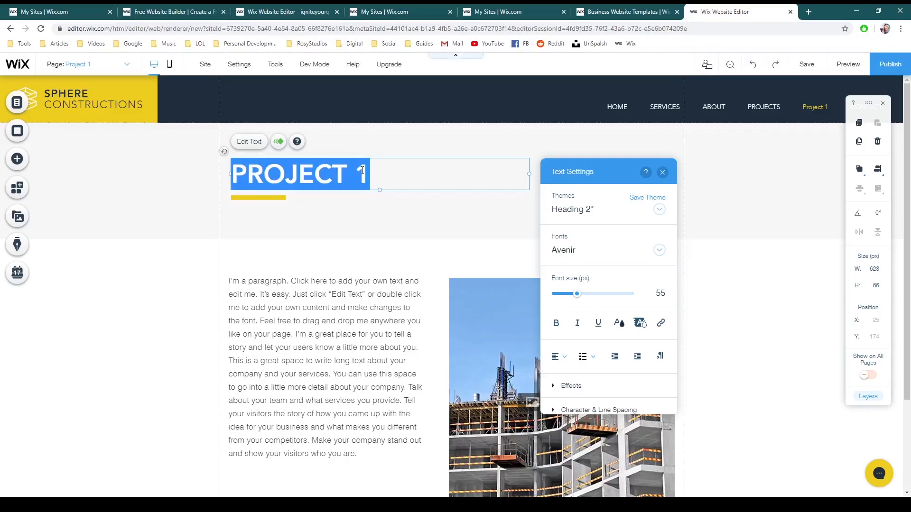
{"action": "type", "text": "S"}
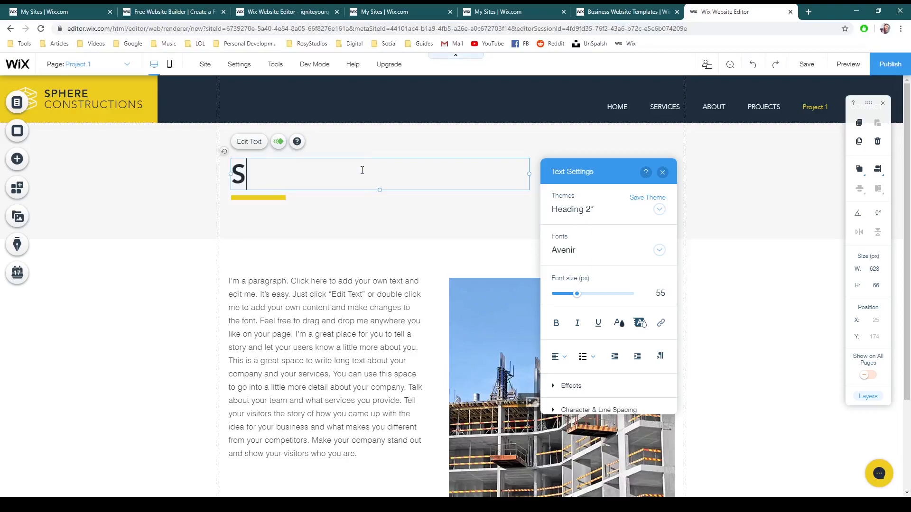
{"action": "type", "text": "kyscraper "}
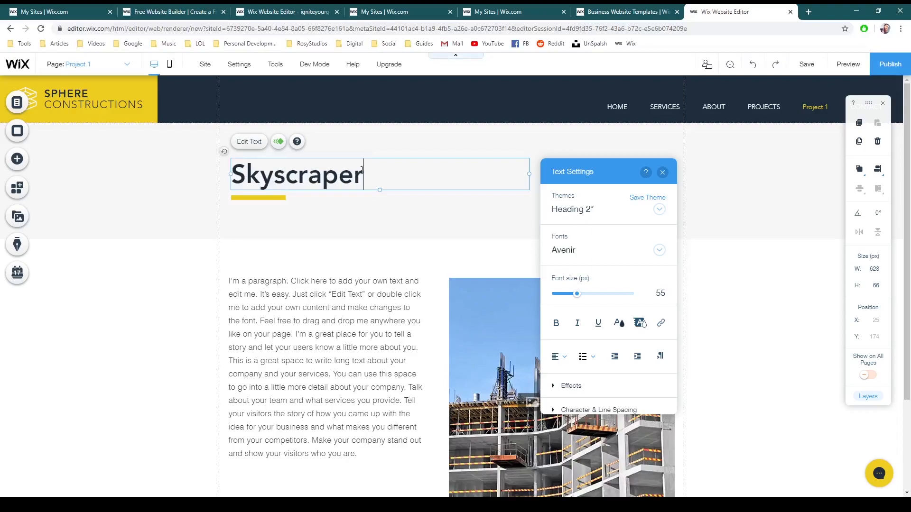
{"action": "type", "text": "Project"}
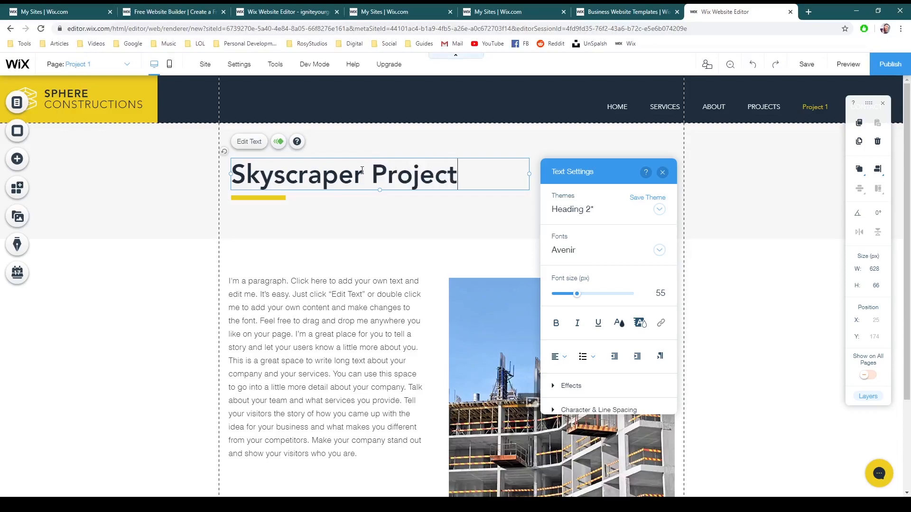
{"action": "left_click", "coordinate": [283, 285]}
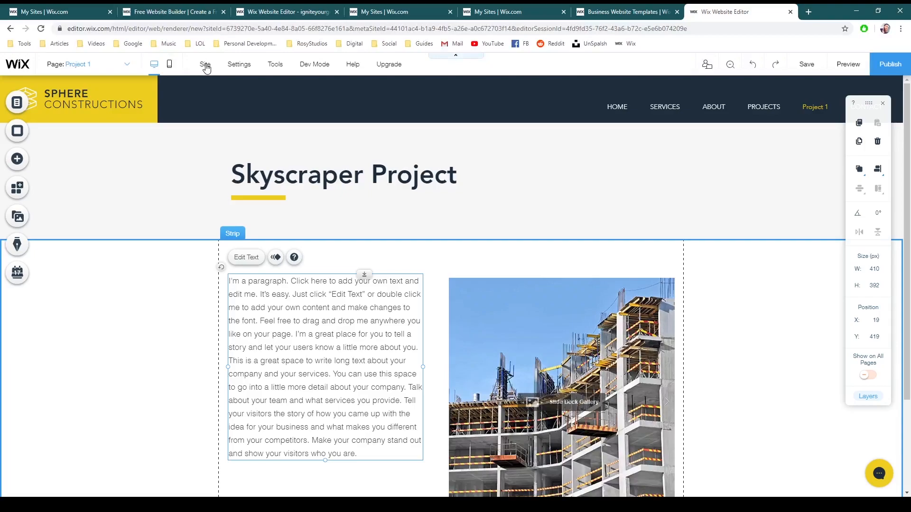
Save the site under the free Wix.com domain with the address ending mysite-1, and dismiss the confirmation.
{"action": "left_click", "coordinate": [179, 299]}
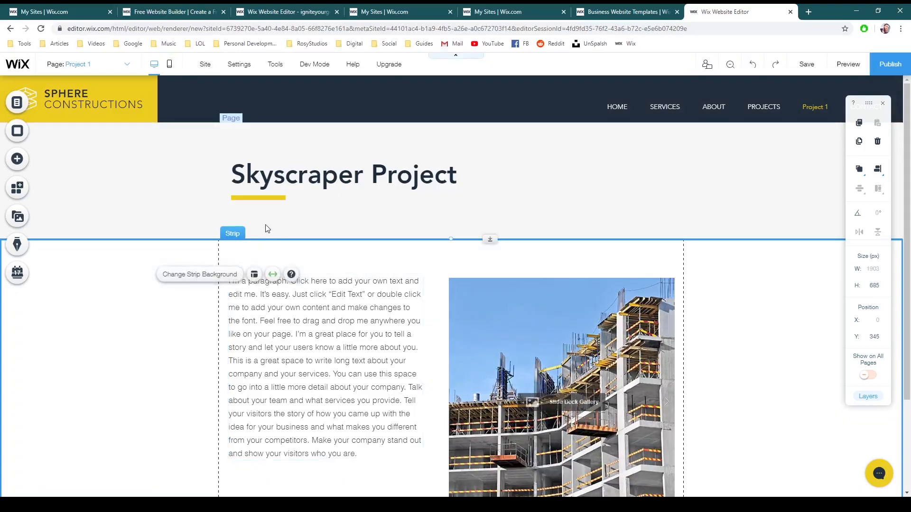
{"action": "mouse_move", "coordinate": [201, 69]}
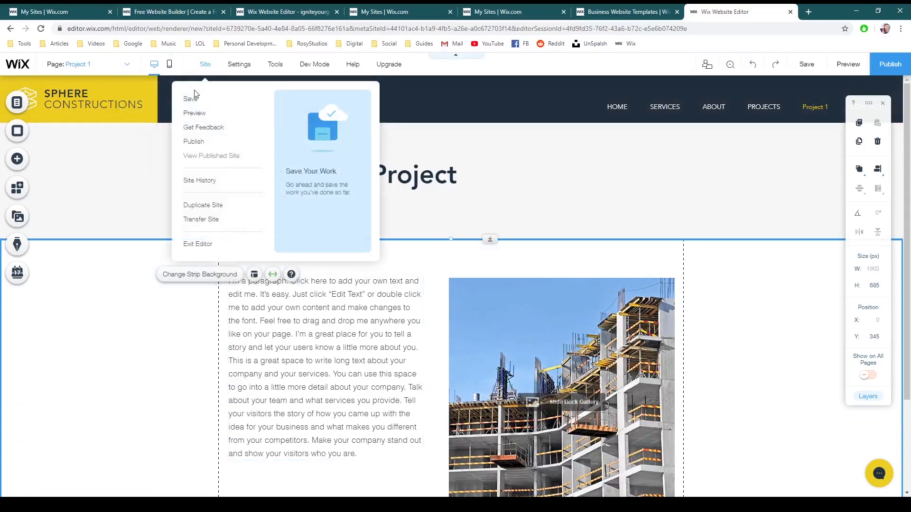
{"action": "left_click", "coordinate": [291, 346]}
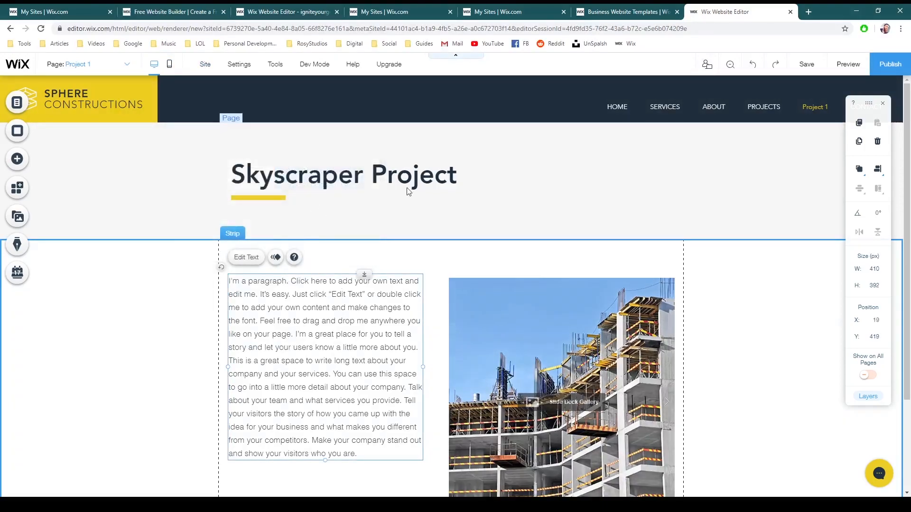
{"action": "left_click", "coordinate": [458, 176]}
{"action": "mouse_move", "coordinate": [202, 75]}
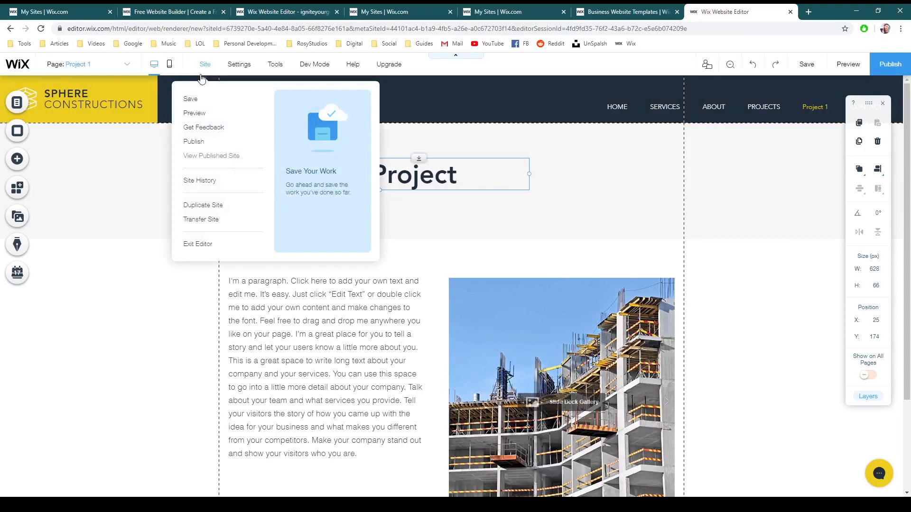
{"action": "left_click", "coordinate": [190, 99]}
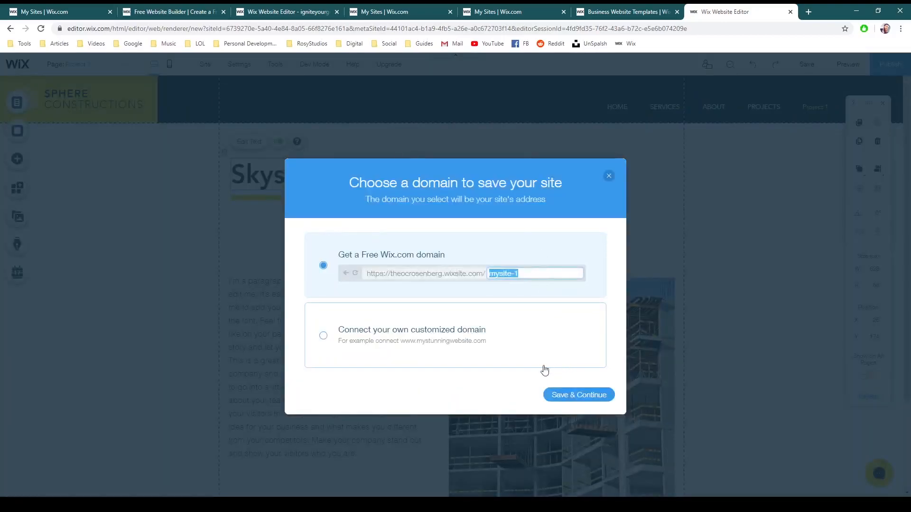
{"action": "left_click", "coordinate": [583, 397]}
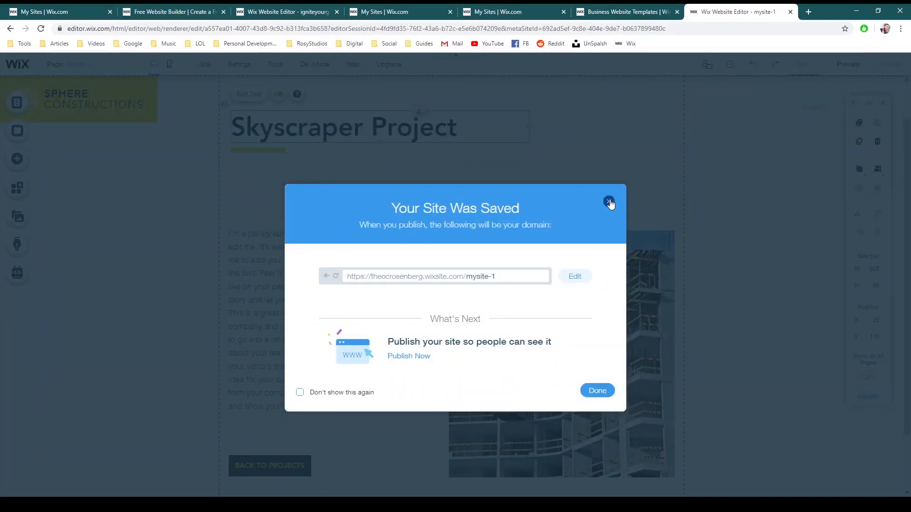
{"action": "left_click", "coordinate": [609, 201]}
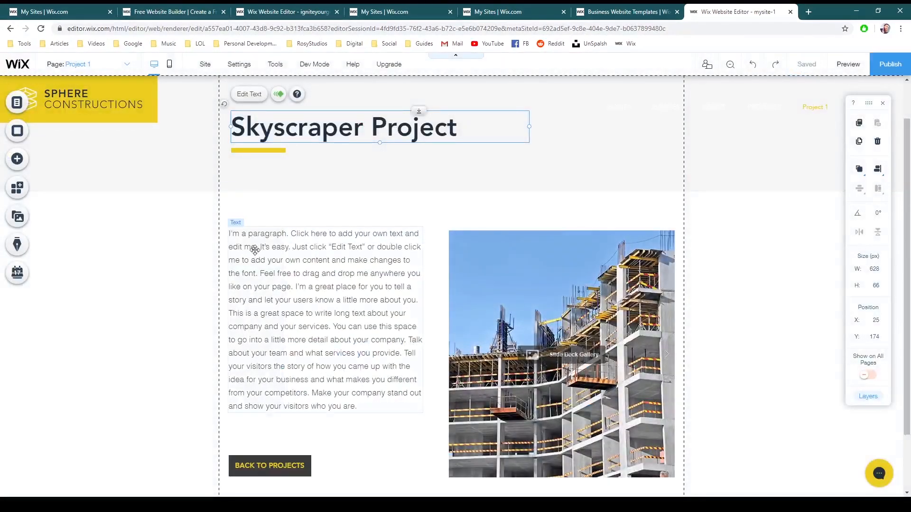
Try the Lulo Clean font on all of the paragraph text beside the building photo.
{"action": "scroll", "coordinate": [332, 256], "scroll_direction": "up", "scroll_amount": 1}
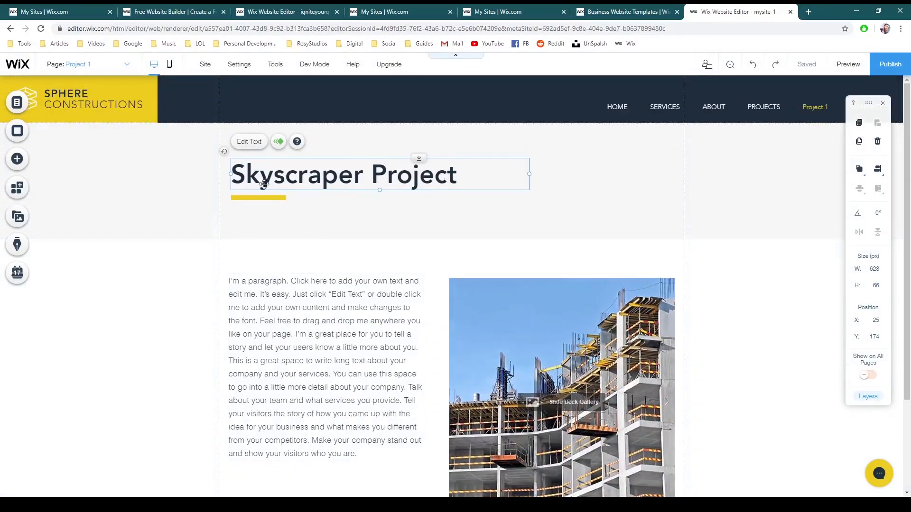
{"action": "left_click", "coordinate": [266, 296]}
{"action": "scroll", "coordinate": [266, 296], "scroll_direction": "down", "scroll_amount": 2}
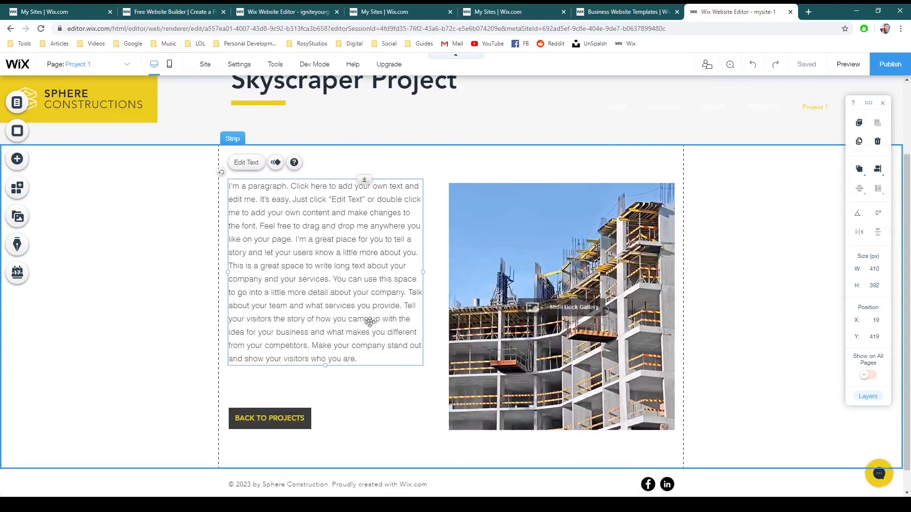
{"action": "double_click", "coordinate": [325, 325]}
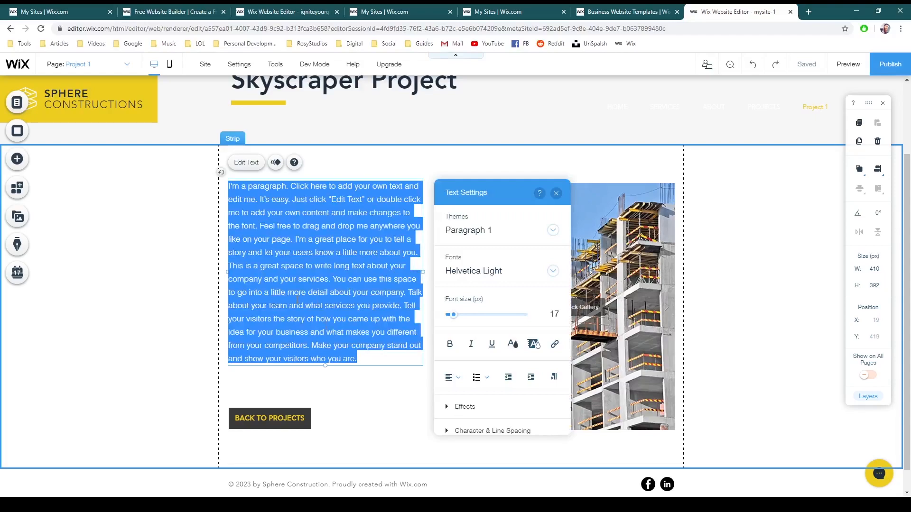
{"action": "scroll", "coordinate": [298, 303], "scroll_direction": "up", "scroll_amount": 1}
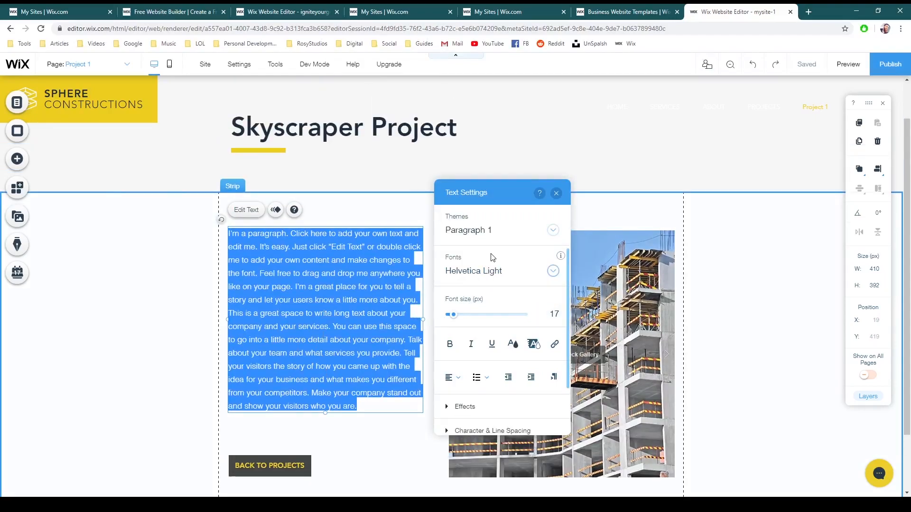
{"action": "left_click", "coordinate": [553, 273]}
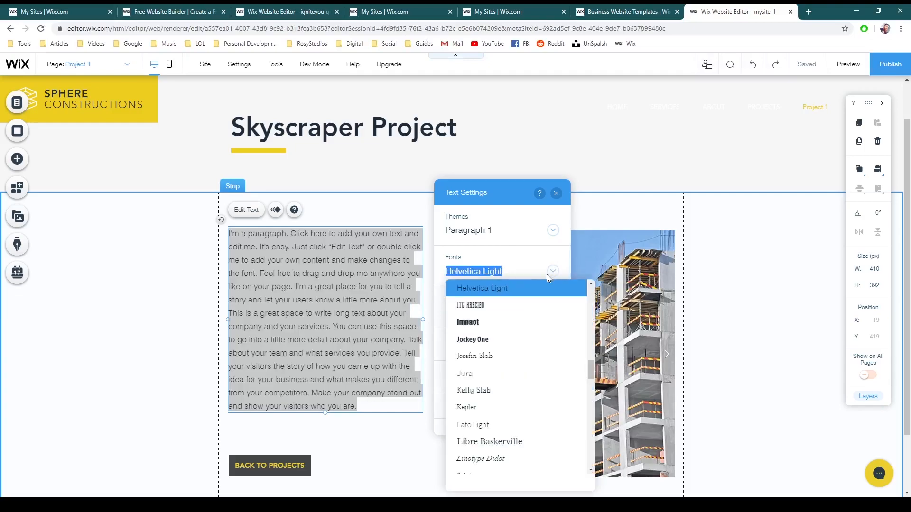
{"action": "scroll", "coordinate": [496, 346], "scroll_direction": "down", "scroll_amount": 2}
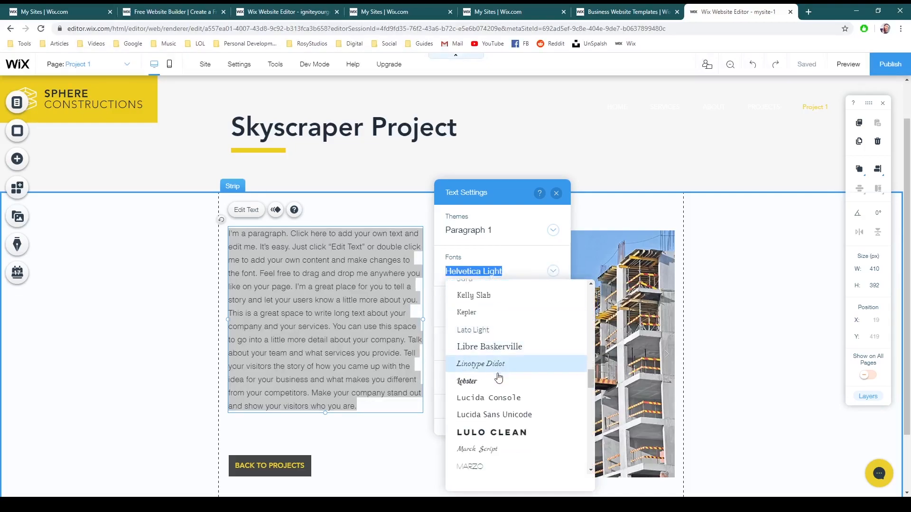
{"action": "left_click", "coordinate": [503, 431]}
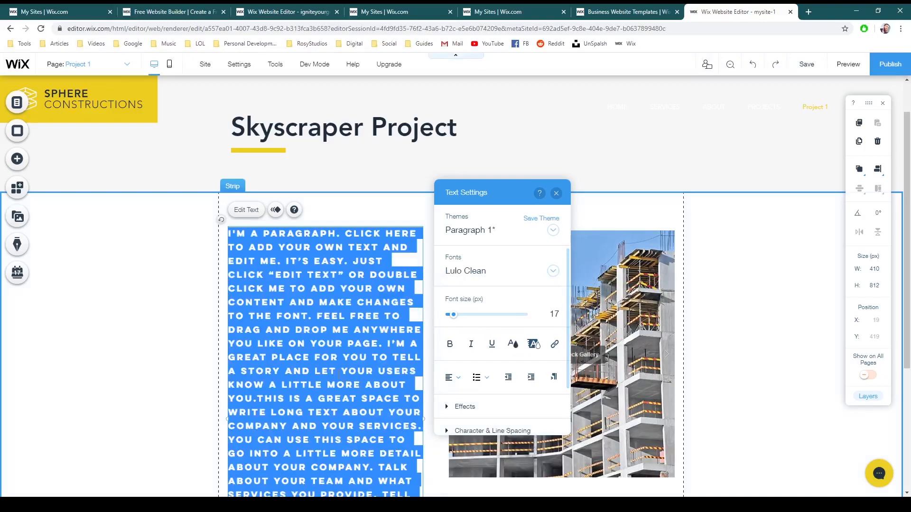
Try the Heading 3 theme on the paragraph text, switch it to the smaller Heading 6 theme, and check the page layout.
{"action": "left_click", "coordinate": [552, 231]}
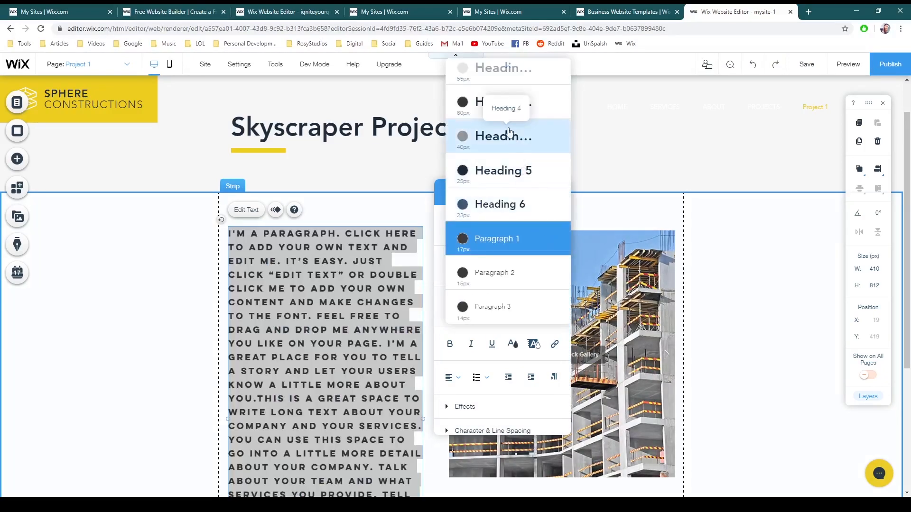
{"action": "left_click", "coordinate": [502, 102]}
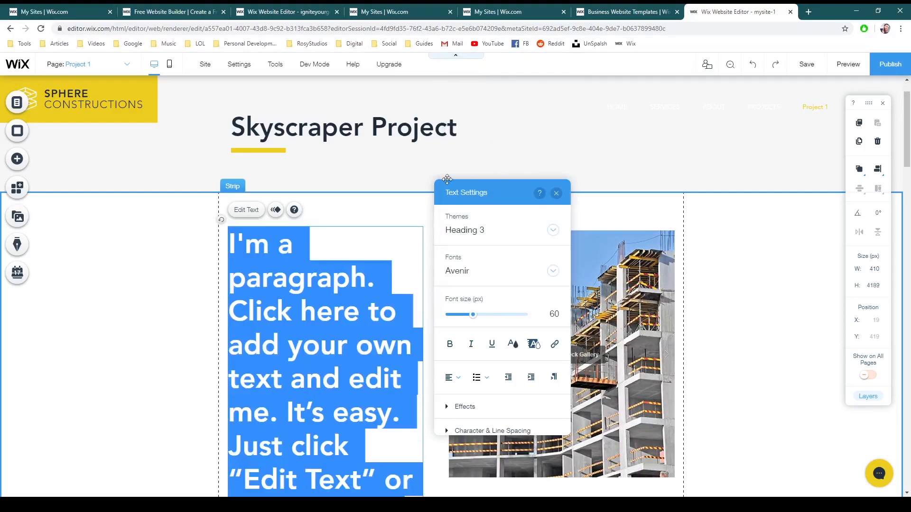
{"action": "left_click", "coordinate": [479, 232]}
{"action": "left_click", "coordinate": [499, 177]}
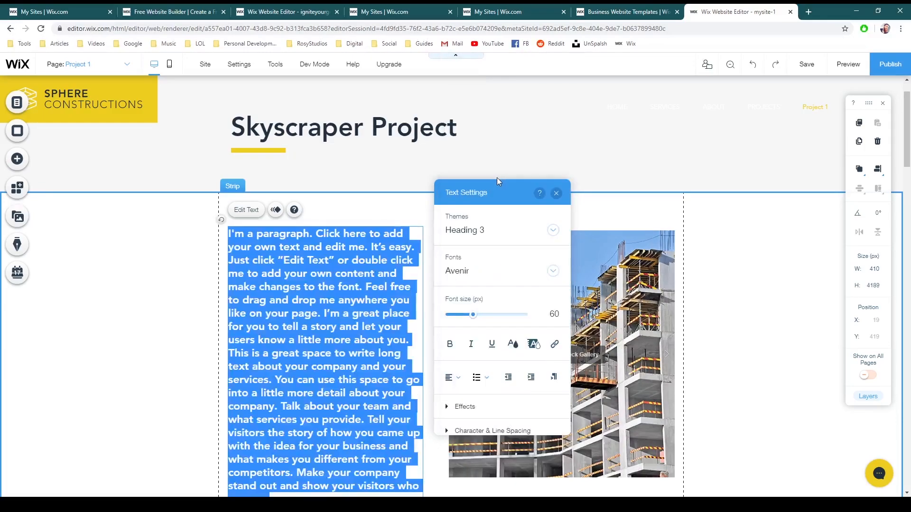
{"action": "left_click", "coordinate": [123, 278]}
{"action": "scroll", "coordinate": [283, 309], "scroll_direction": "down", "scroll_amount": 2}
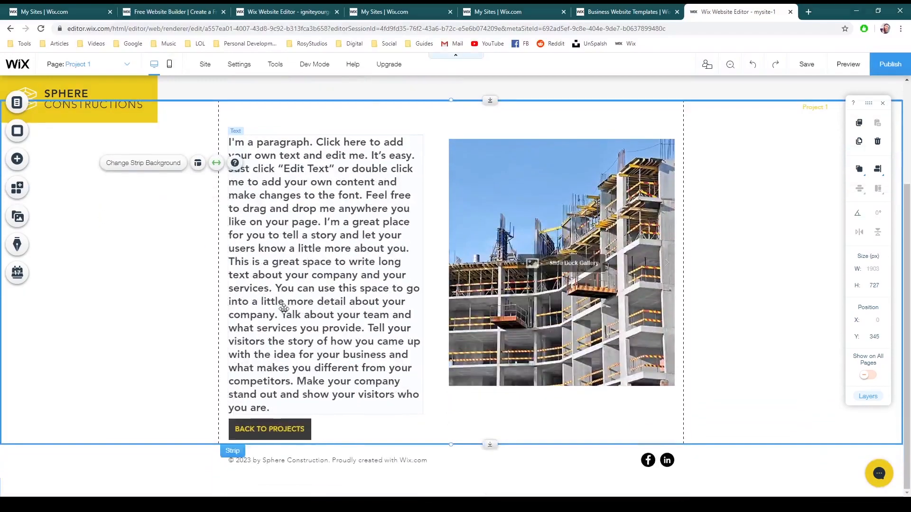
{"action": "left_click", "coordinate": [289, 404]}
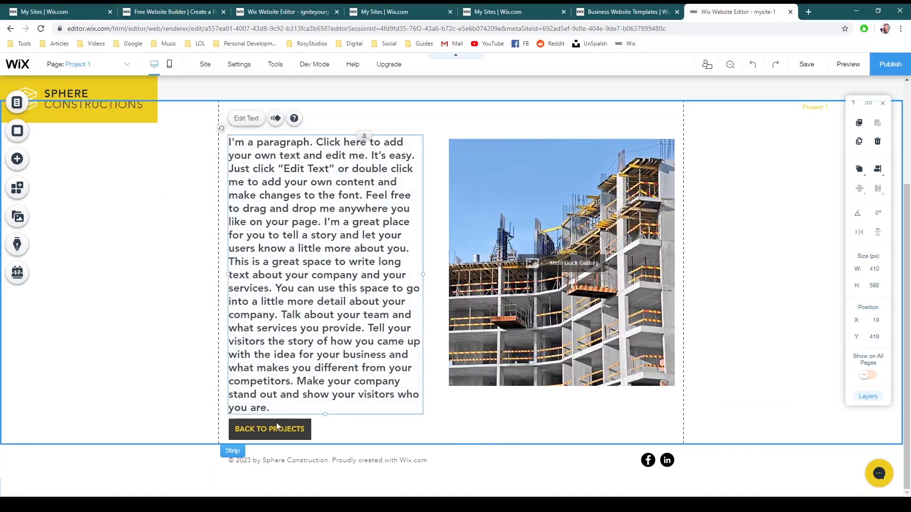
{"action": "scroll", "coordinate": [294, 382], "scroll_direction": "up", "scroll_amount": 3}
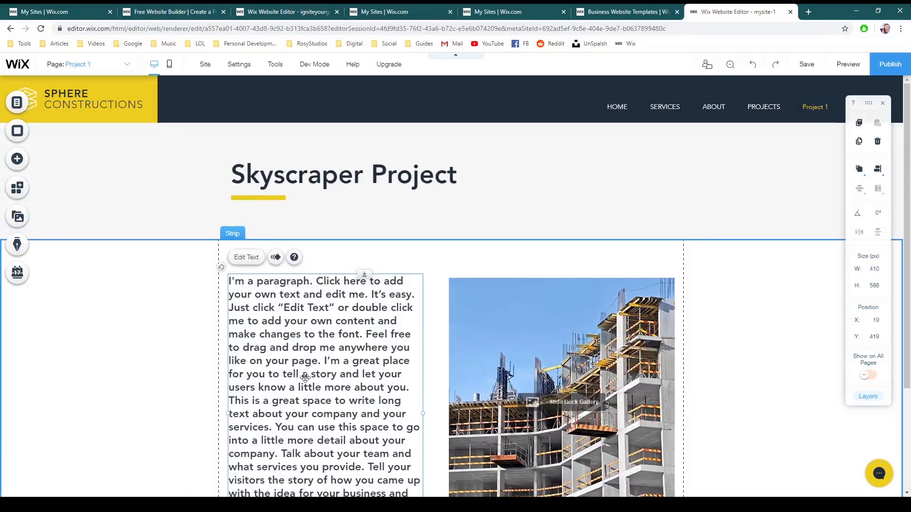
Hide the Project 1 page from the website's navigation.
{"action": "left_click", "coordinate": [16, 107]}
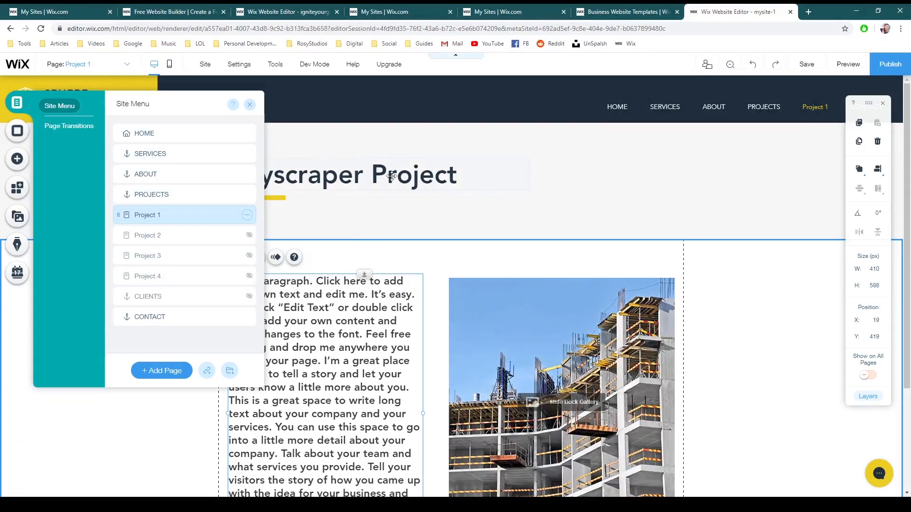
{"action": "left_click", "coordinate": [246, 216]}
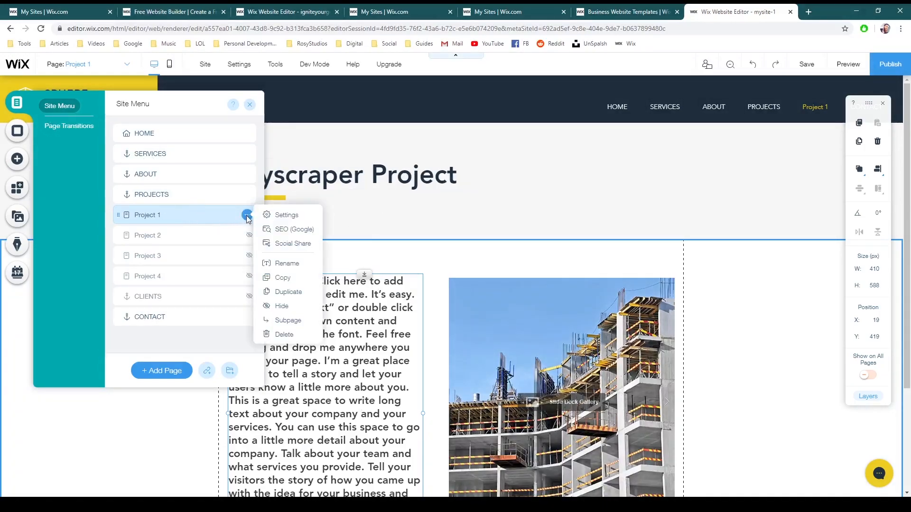
{"action": "left_click", "coordinate": [284, 306]}
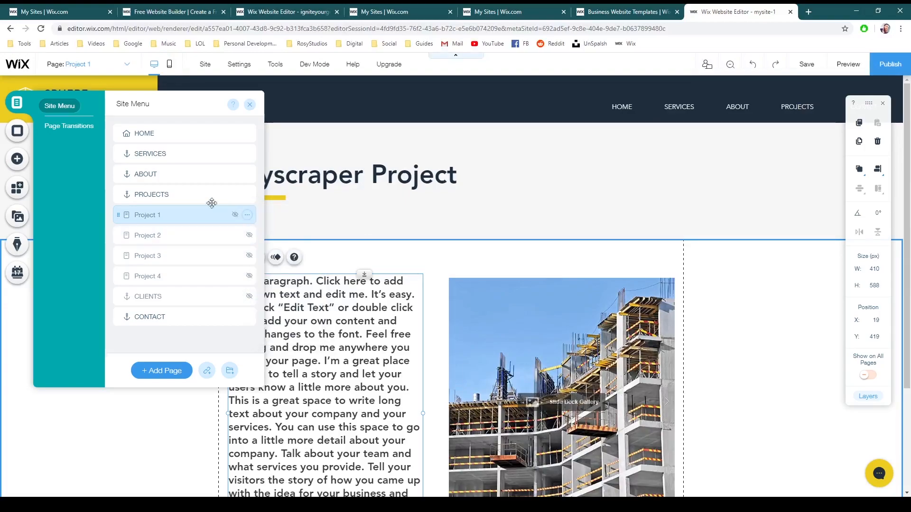
Switch to the HOME page and bring up its page background options.
{"action": "left_click", "coordinate": [173, 139]}
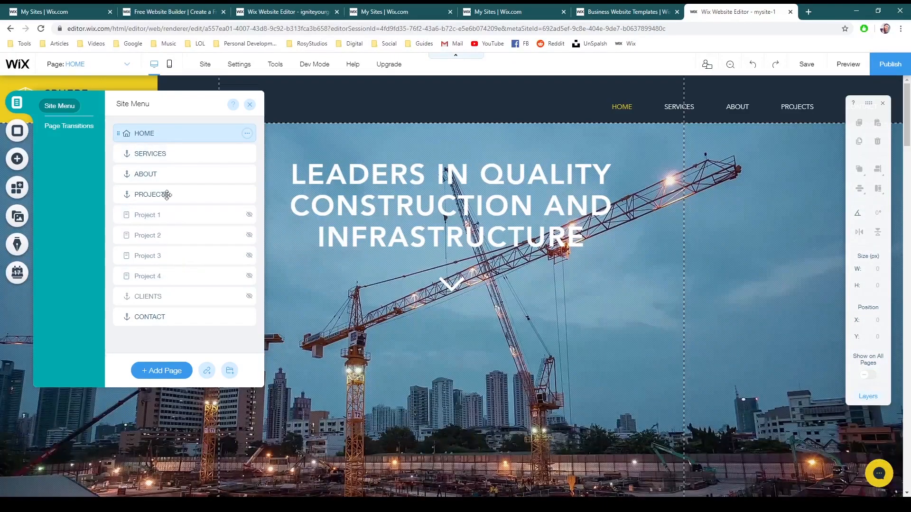
{"action": "left_click", "coordinate": [18, 135]}
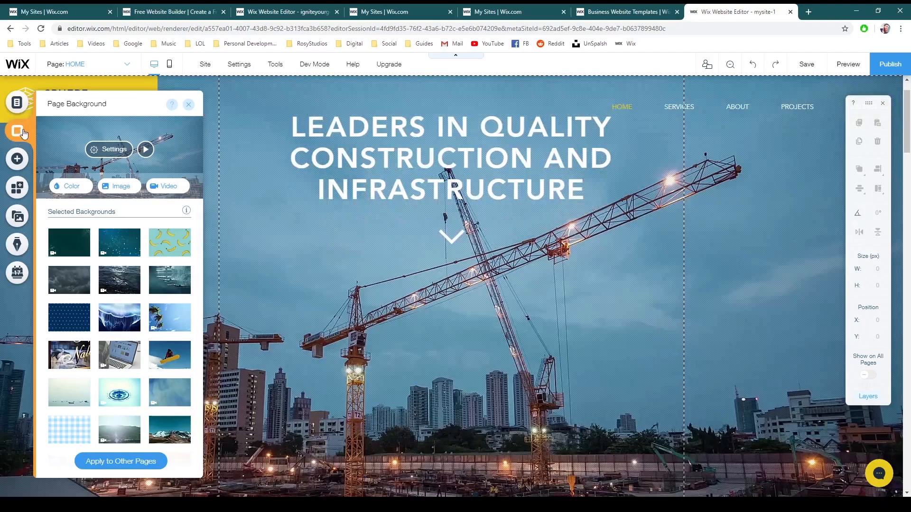
Browse the selected backgrounds and try the Bananas picture as the HOME page background.
{"action": "scroll", "coordinate": [130, 246], "scroll_direction": "down", "scroll_amount": 8}
{"action": "scroll", "coordinate": [129, 246], "scroll_direction": "down", "scroll_amount": 10}
{"action": "scroll", "coordinate": [145, 303], "scroll_direction": "up", "scroll_amount": 6}
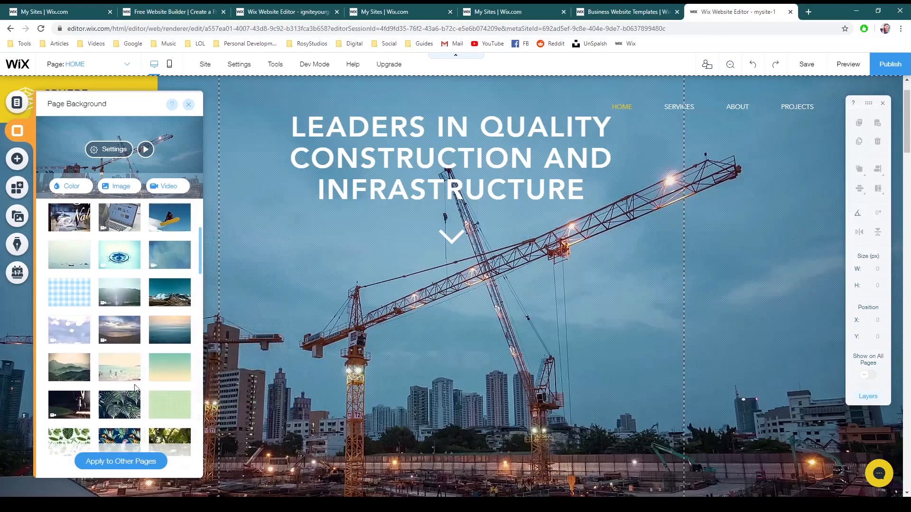
{"action": "scroll", "coordinate": [135, 388], "scroll_direction": "up", "scroll_amount": 3}
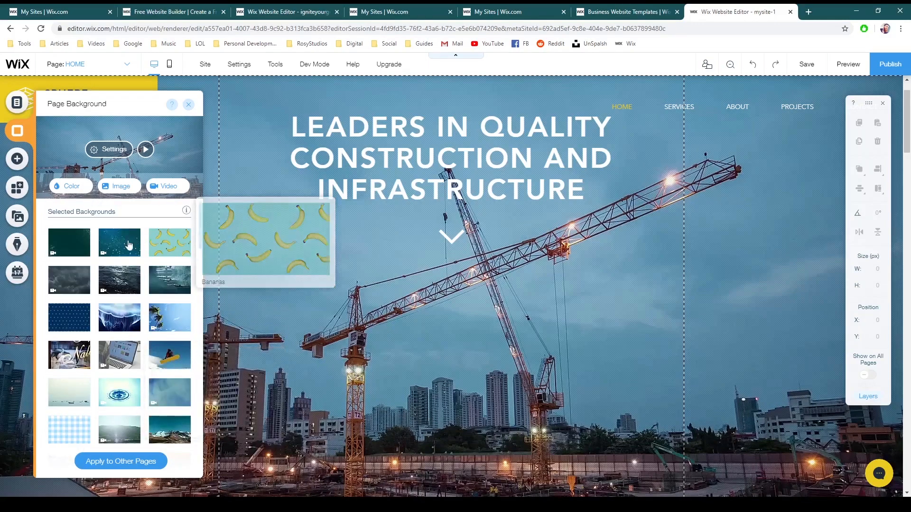
{"action": "mouse_move", "coordinate": [162, 240]}
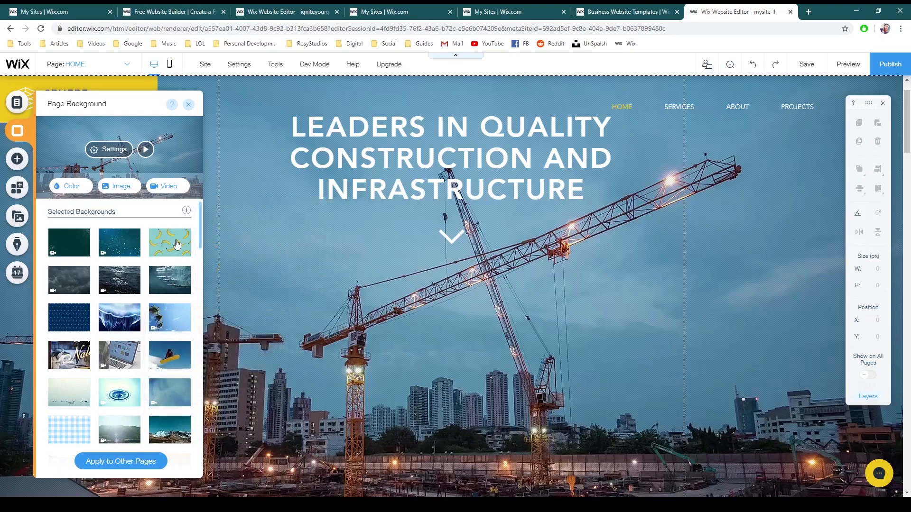
{"action": "left_click", "coordinate": [176, 243]}
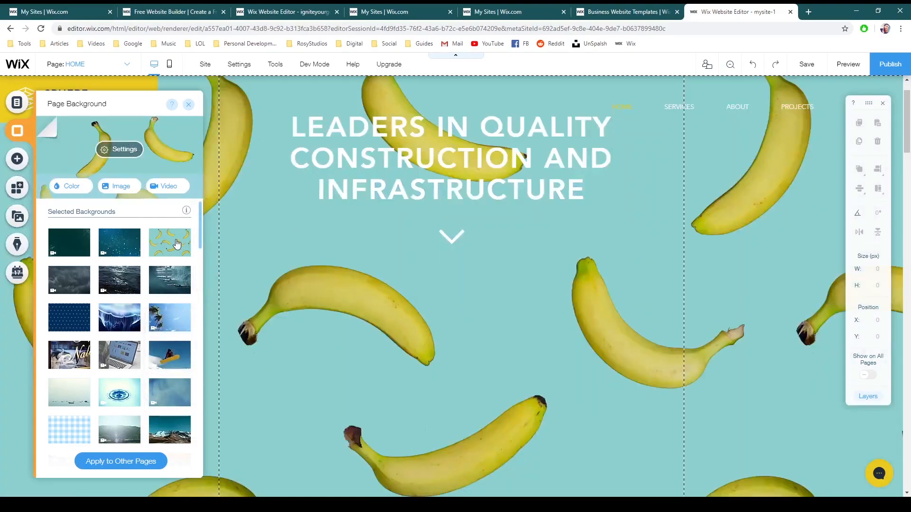
Close the background options and examine how the bananas background looks behind the hero heading and around the Services section.
{"action": "scroll", "coordinate": [237, 280], "scroll_direction": "down", "scroll_amount": 5}
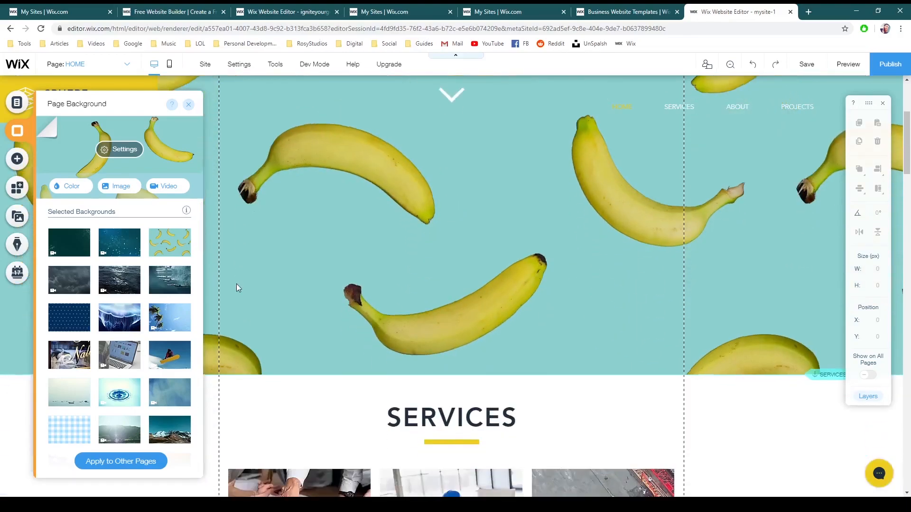
{"action": "scroll", "coordinate": [236, 286], "scroll_direction": "down", "scroll_amount": 3}
{"action": "scroll", "coordinate": [236, 285], "scroll_direction": "up", "scroll_amount": 8}
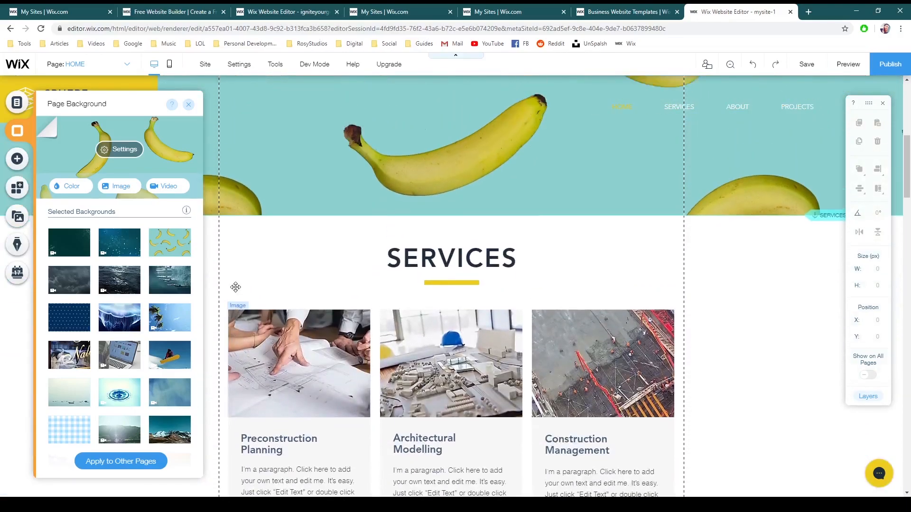
{"action": "scroll", "coordinate": [235, 290], "scroll_direction": "up", "scroll_amount": 2}
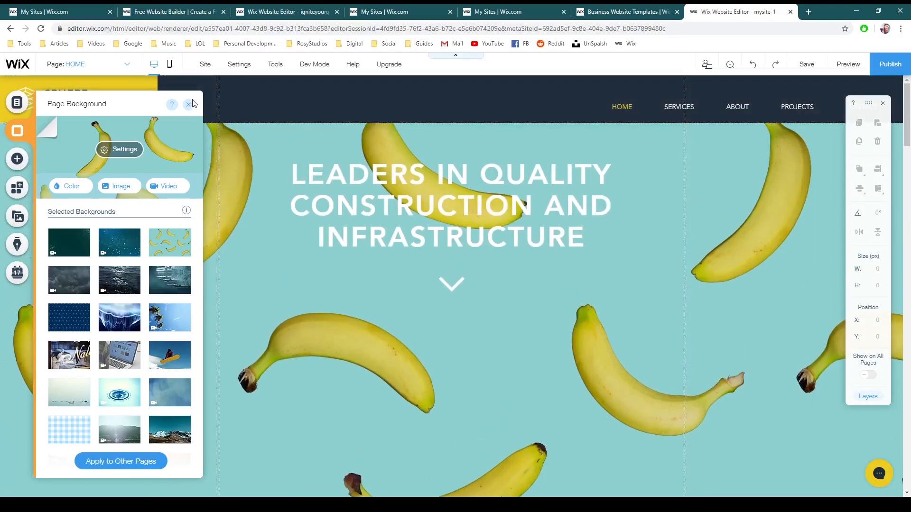
{"action": "left_click", "coordinate": [189, 105]}
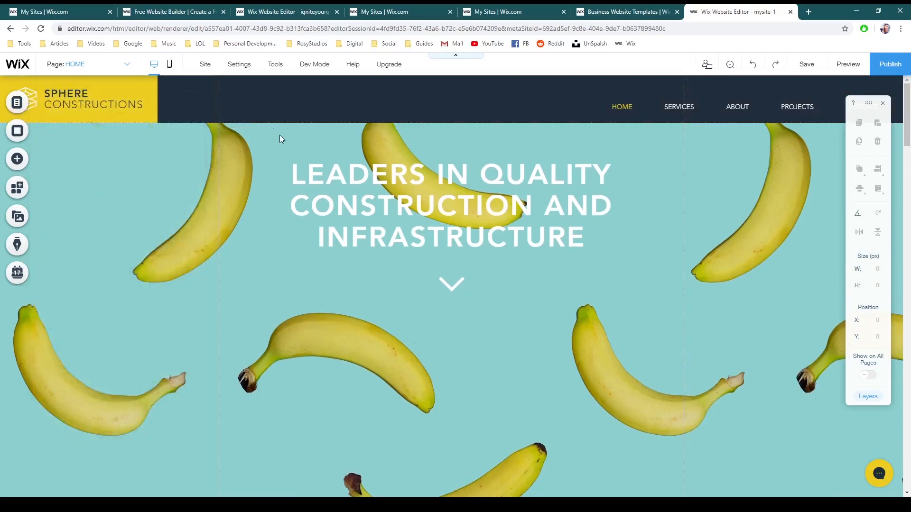
{"action": "scroll", "coordinate": [303, 380], "scroll_direction": "down", "scroll_amount": 8}
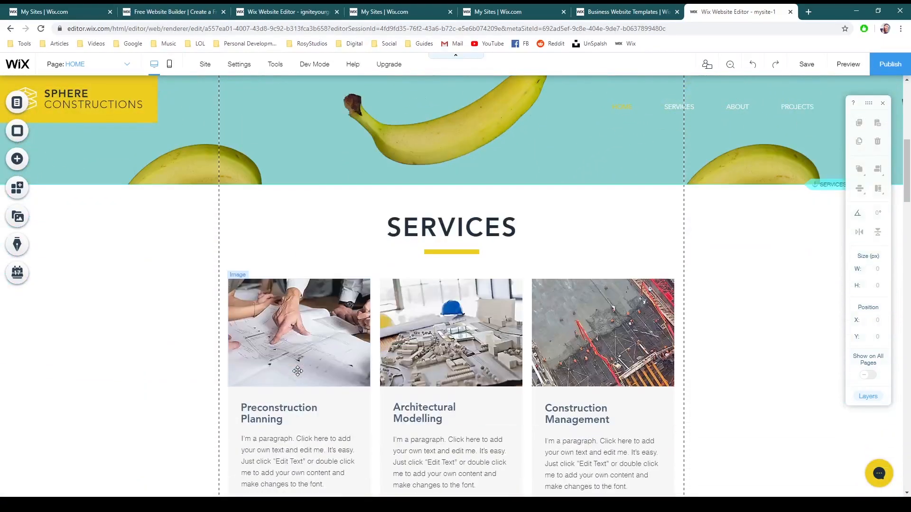
{"action": "scroll", "coordinate": [298, 371], "scroll_direction": "down", "scroll_amount": 7}
{"action": "scroll", "coordinate": [297, 371], "scroll_direction": "up", "scroll_amount": 8}
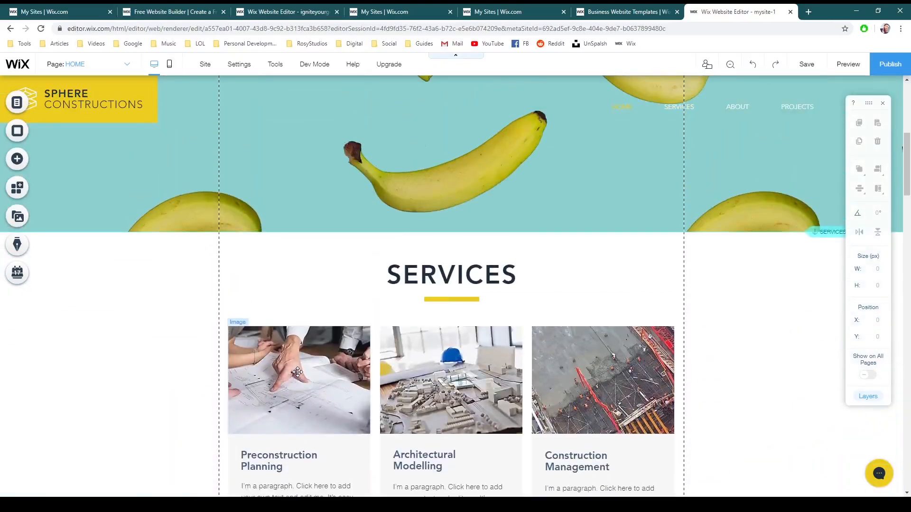
{"action": "scroll", "coordinate": [298, 372], "scroll_direction": "up", "scroll_amount": 8}
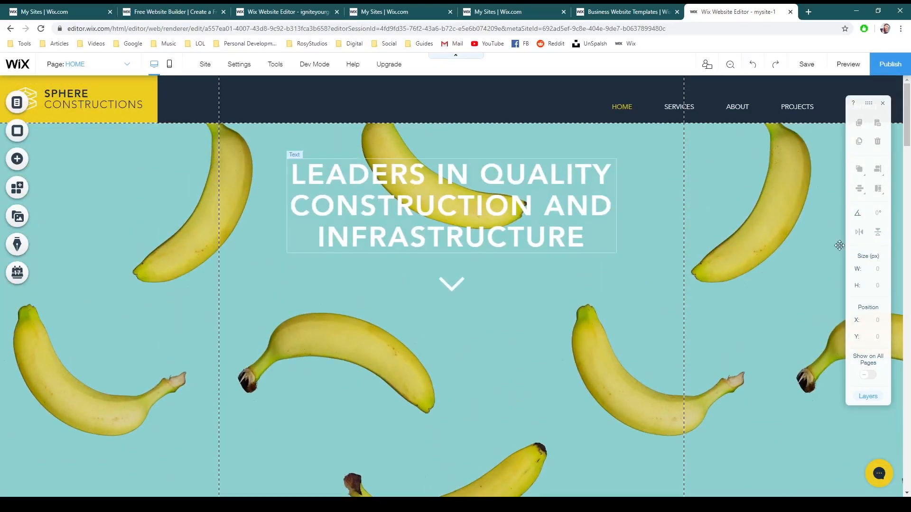
{"action": "scroll", "coordinate": [484, 354], "scroll_direction": "down", "scroll_amount": 4}
{"action": "scroll", "coordinate": [484, 351], "scroll_direction": "down", "scroll_amount": 1}
{"action": "scroll", "coordinate": [632, 292], "scroll_direction": "up", "scroll_amount": 5}
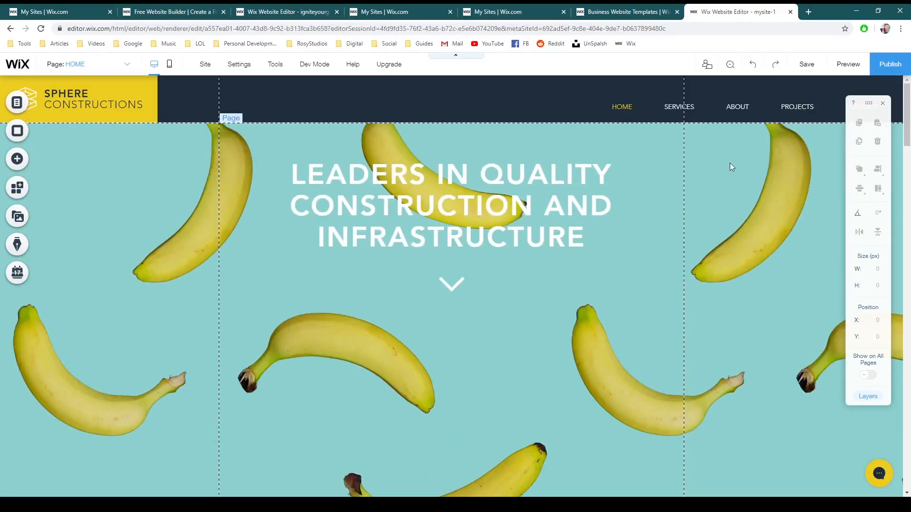
Undo the page background change and check the hero area above the Services section.
{"action": "left_click", "coordinate": [752, 70]}
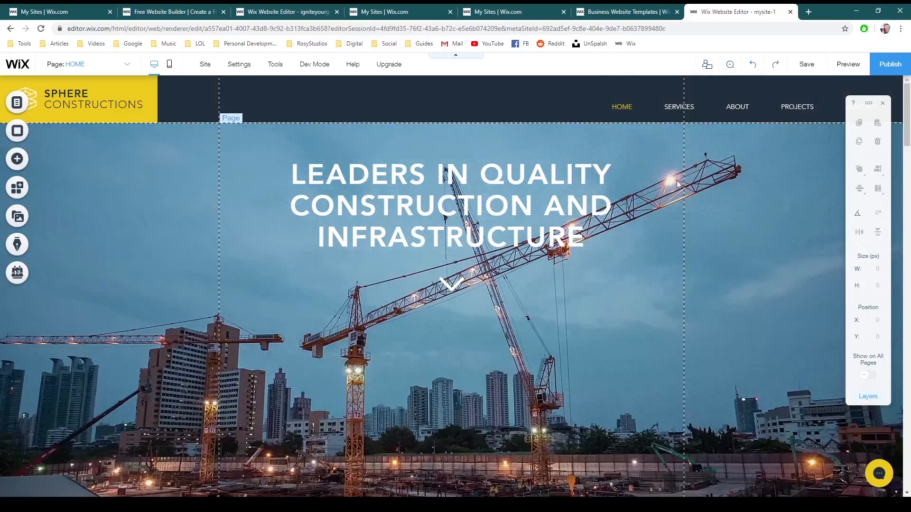
{"action": "scroll", "coordinate": [574, 307], "scroll_direction": "down", "scroll_amount": 8}
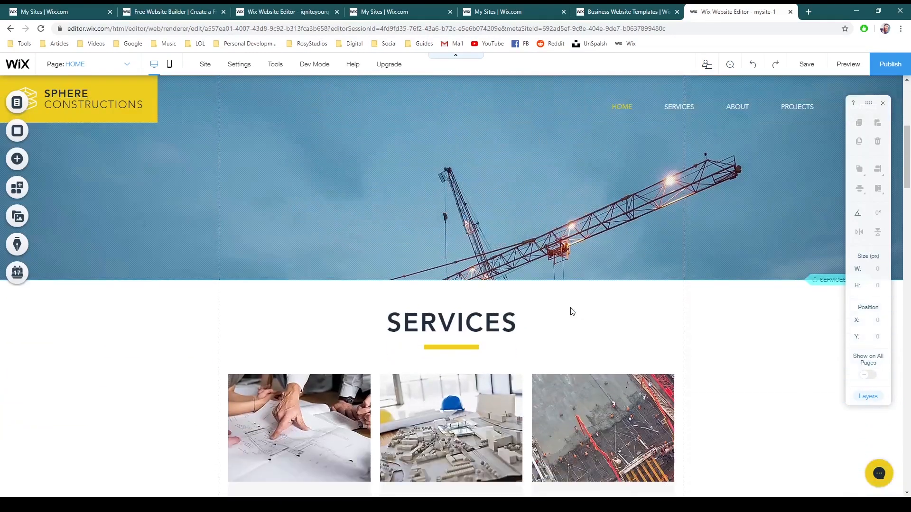
{"action": "scroll", "coordinate": [570, 308], "scroll_direction": "down", "scroll_amount": 3}
{"action": "scroll", "coordinate": [570, 307], "scroll_direction": "up", "scroll_amount": 8}
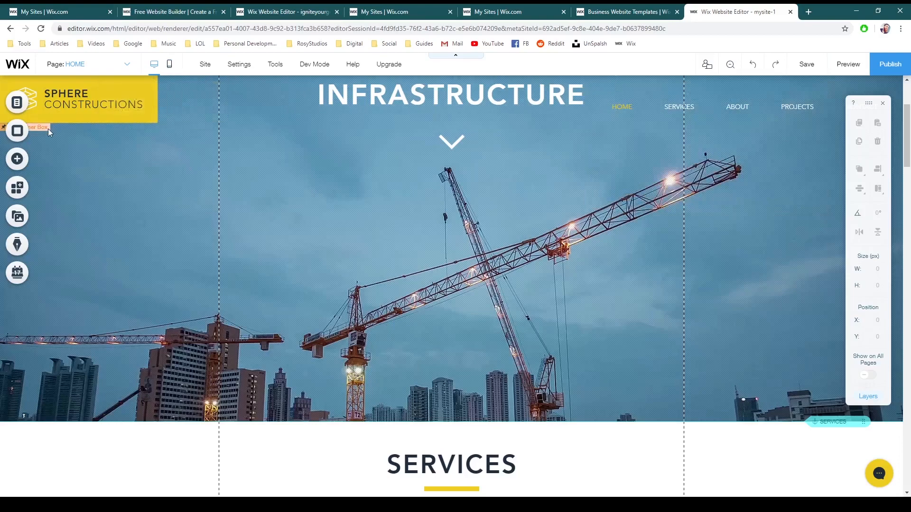
Select the photo above Preconstruction Planning in the Services section and save the site.
{"action": "scroll", "coordinate": [245, 306], "scroll_direction": "down", "scroll_amount": 6}
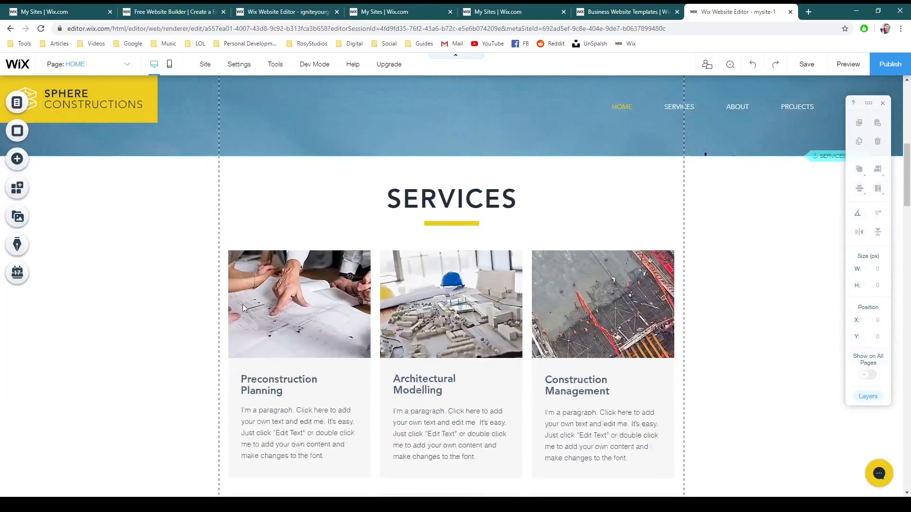
{"action": "scroll", "coordinate": [416, 199], "scroll_direction": "down", "scroll_amount": 2}
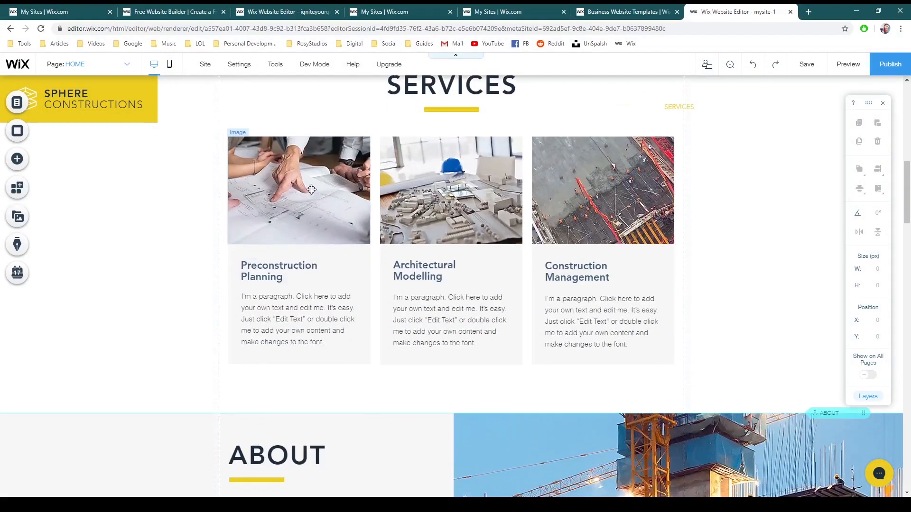
{"action": "left_click", "coordinate": [311, 190]}
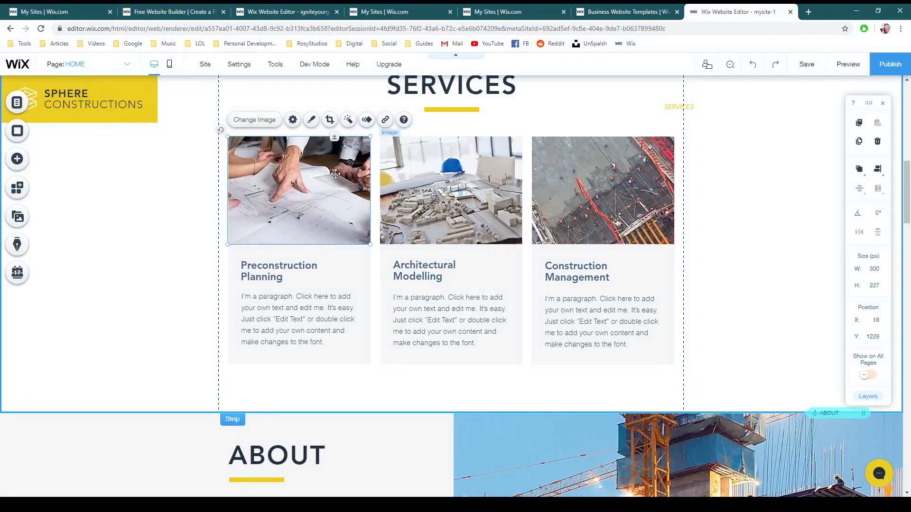
{"action": "key", "text": "ctrl+s"}
Try moving the Preconstruction Planning photo to about X 79, Y 1148 and undo the move.
{"action": "left_click_drag", "start_coordinate": [361, 177], "coordinate": [390, 139]}
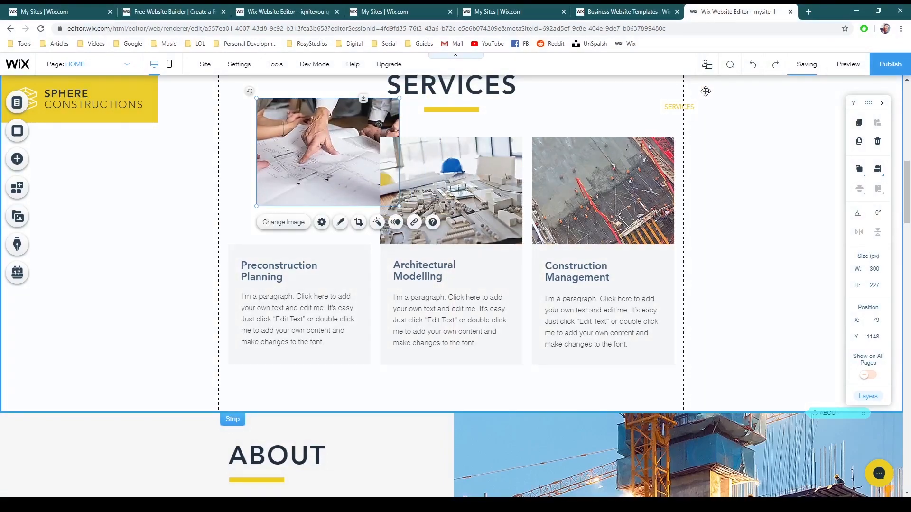
{"action": "key", "text": "ctrl+z"}
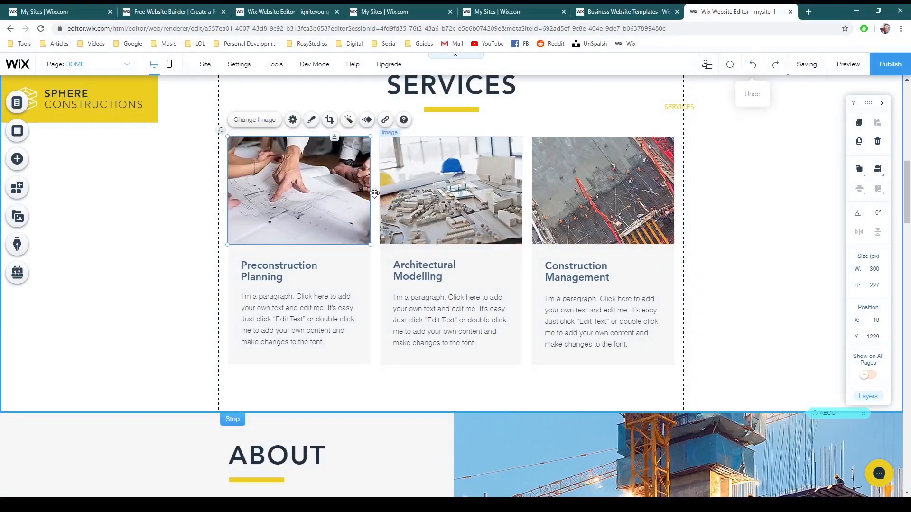
Start replacing the Preconstruction Planning photo and browse the Media from Wix image collection.
{"action": "left_click", "coordinate": [263, 127]}
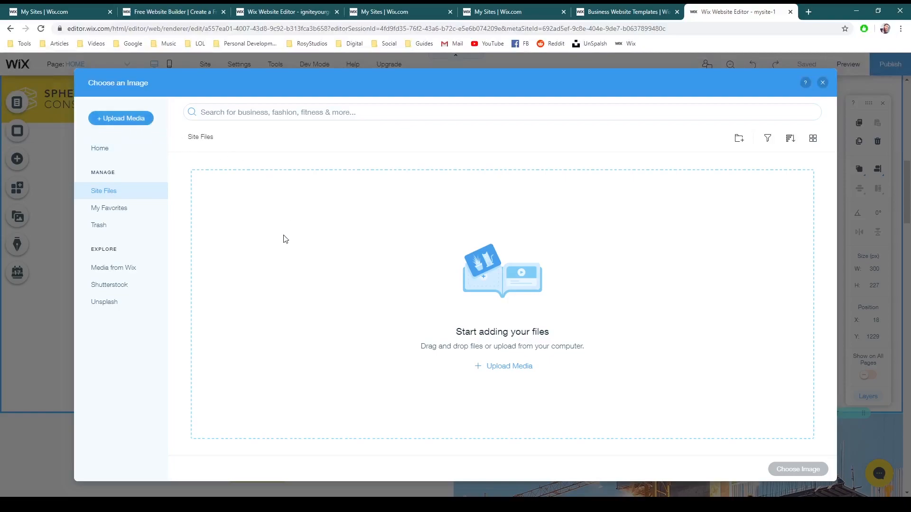
{"action": "left_click", "coordinate": [114, 268]}
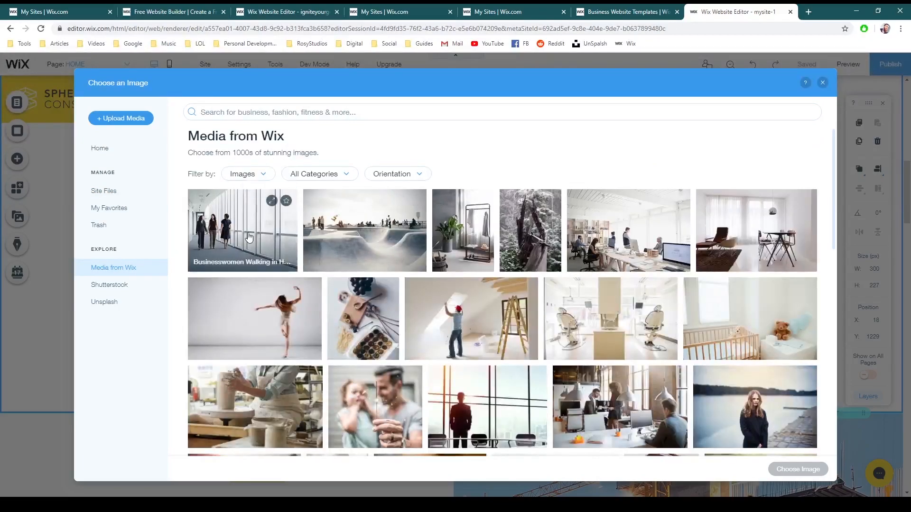
{"action": "scroll", "coordinate": [248, 237], "scroll_direction": "down", "scroll_amount": 1}
{"action": "scroll", "coordinate": [249, 237], "scroll_direction": "down", "scroll_amount": 8}
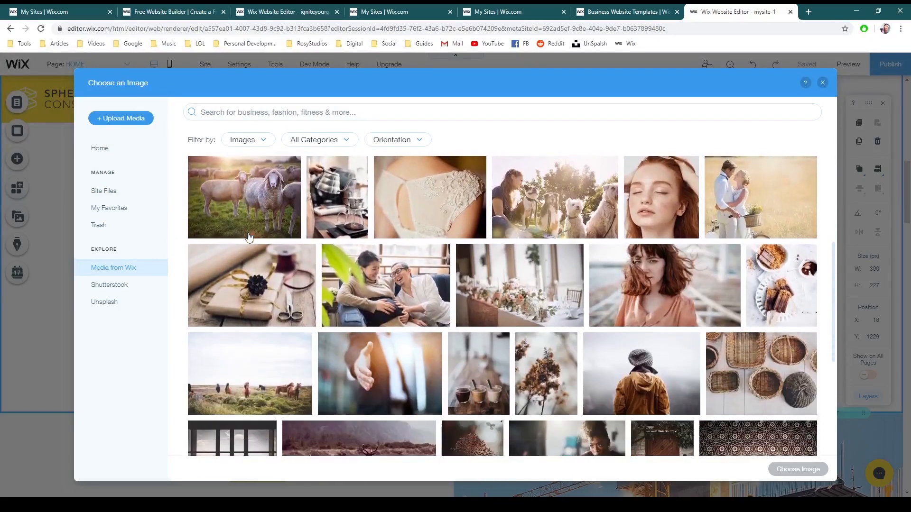
{"action": "scroll", "coordinate": [249, 237], "scroll_direction": "down", "scroll_amount": 10}
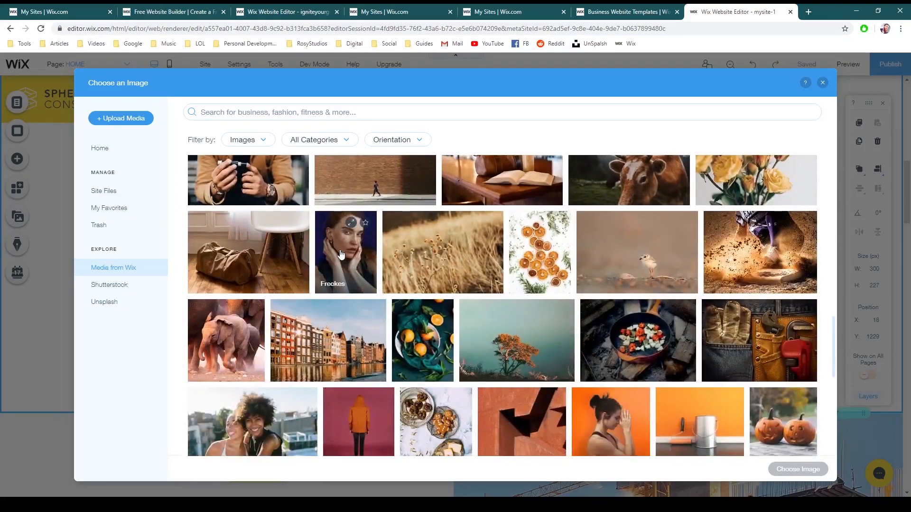
{"action": "scroll", "coordinate": [343, 254], "scroll_direction": "up", "scroll_amount": 15}
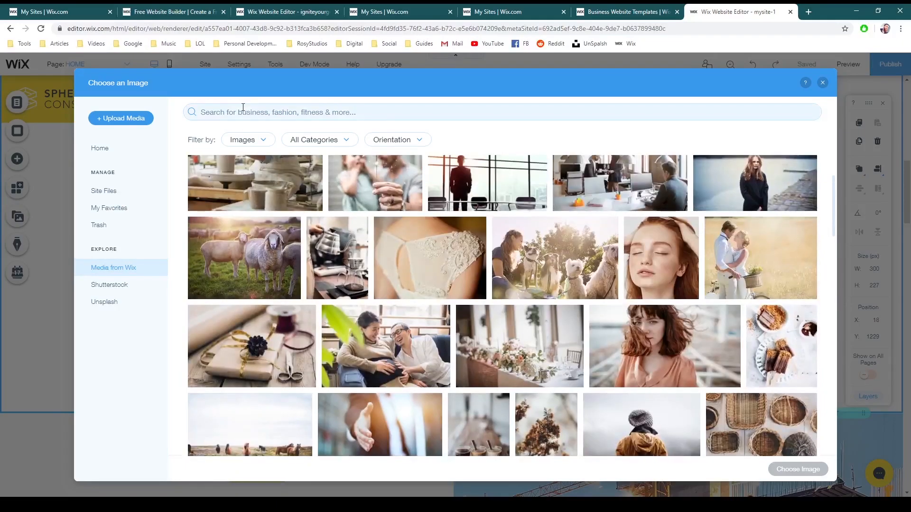
Search Media from Wix for "building" and use the Building image with three silhouetted people as the replacement photo.
{"action": "left_click", "coordinate": [243, 108]}
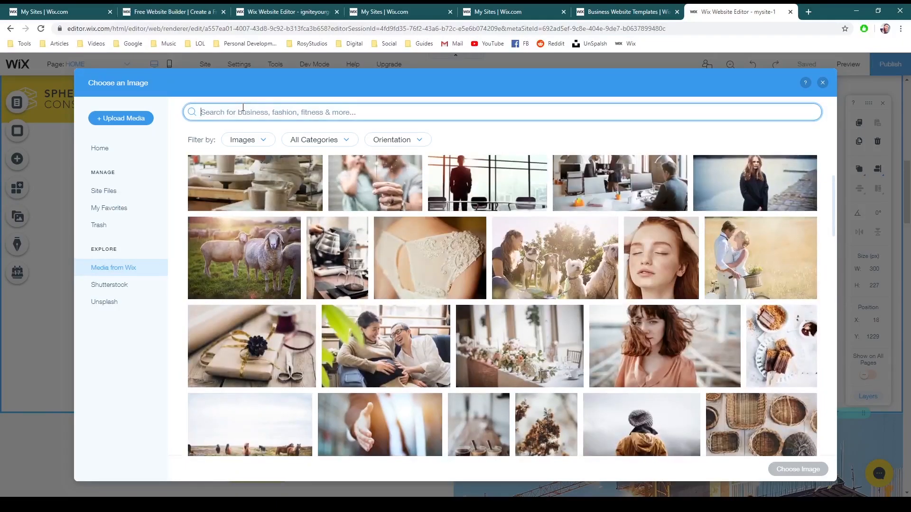
{"action": "type", "text": "building"}
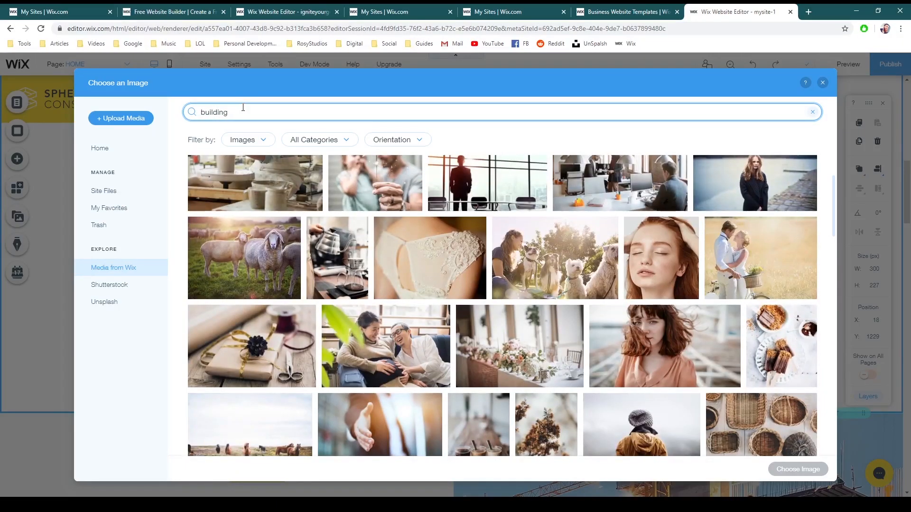
{"action": "key", "text": "Return"}
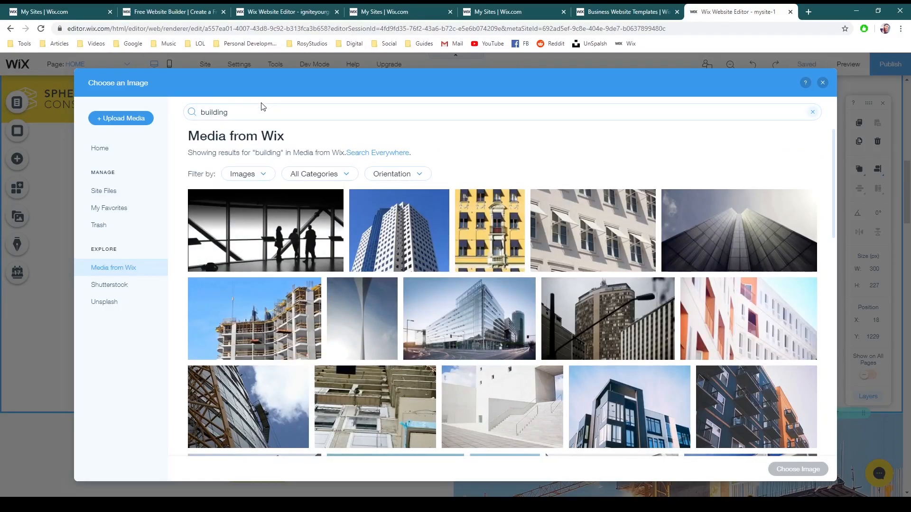
{"action": "scroll", "coordinate": [311, 228], "scroll_direction": "down", "scroll_amount": 1}
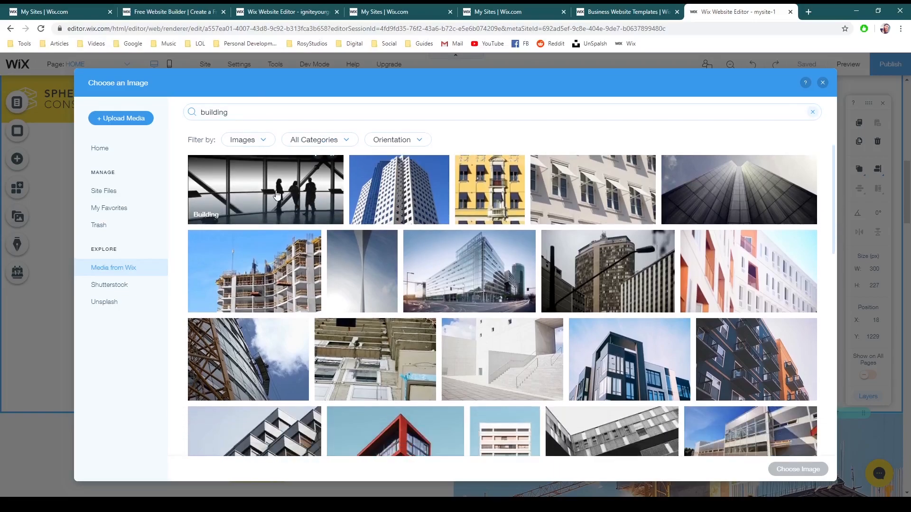
{"action": "left_click", "coordinate": [274, 192]}
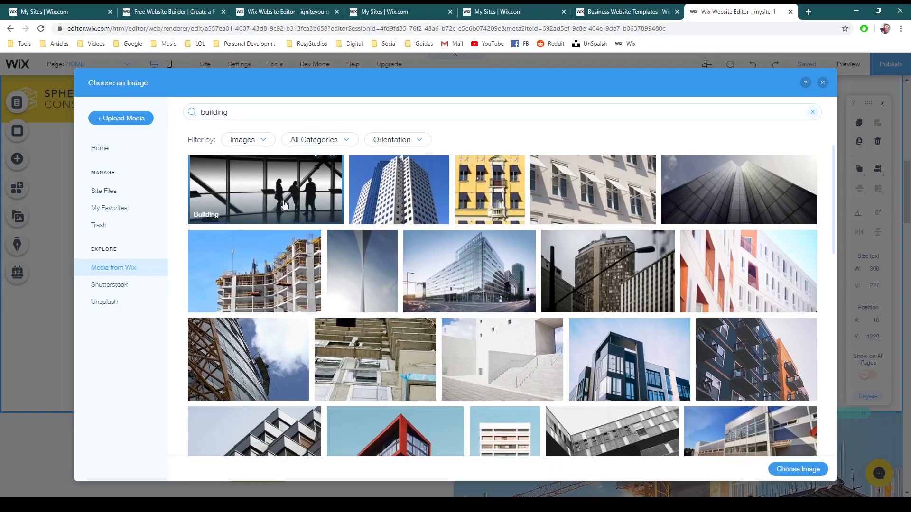
{"action": "left_click", "coordinate": [802, 475]}
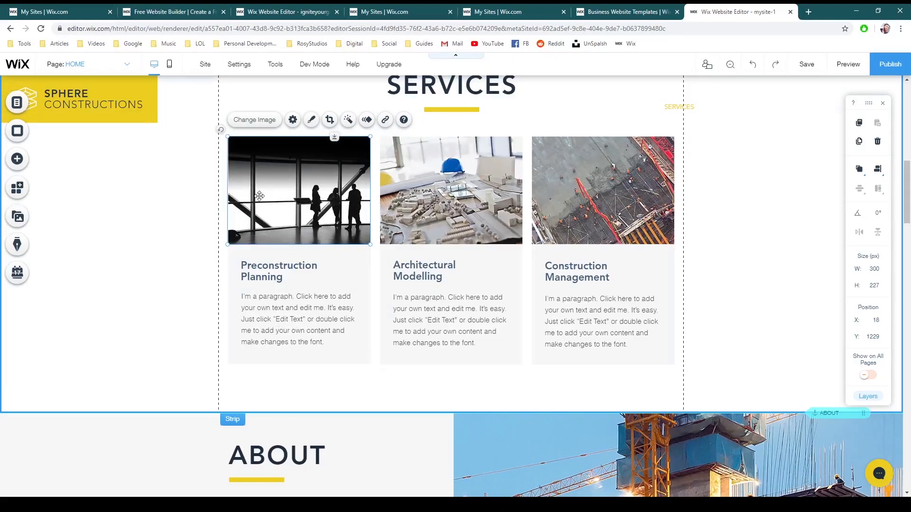
Review the image settings of the Preconstruction Planning photo, including behavior, text and resizing options, and close them.
{"action": "left_click", "coordinate": [294, 120]}
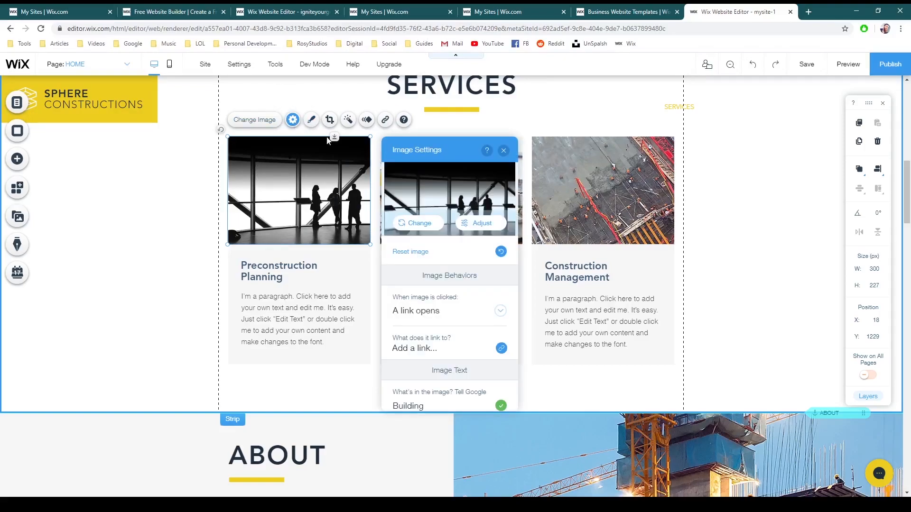
{"action": "scroll", "coordinate": [459, 270], "scroll_direction": "down", "scroll_amount": 3}
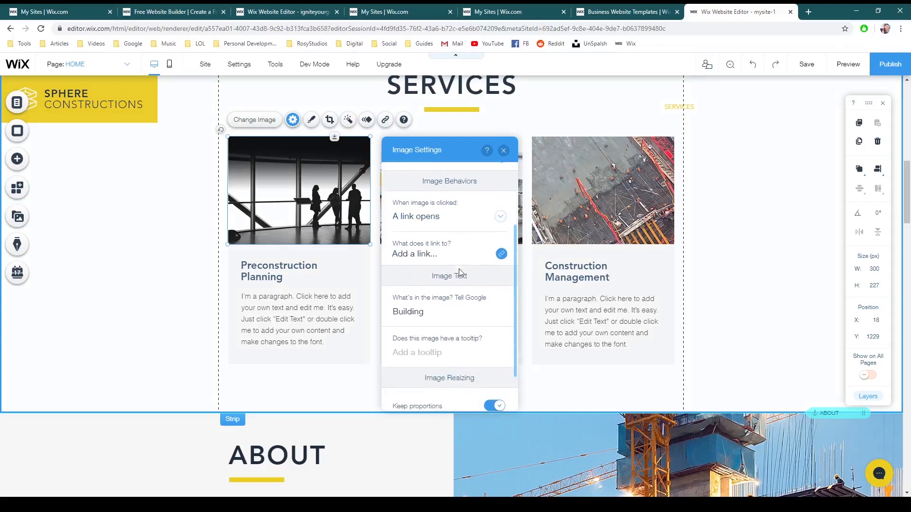
{"action": "scroll", "coordinate": [459, 273], "scroll_direction": "up", "scroll_amount": 3}
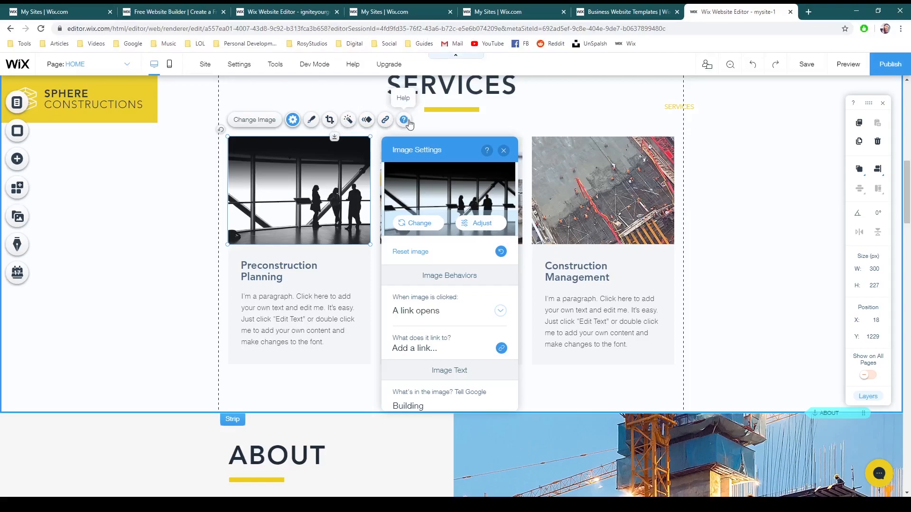
{"action": "left_click", "coordinate": [194, 232]}
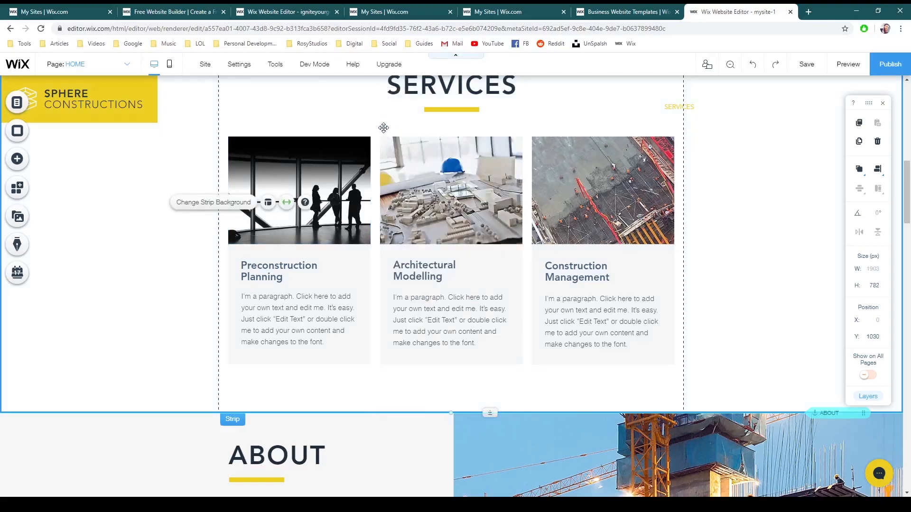
Link the Preconstruction Planning heading in the Services section to the web address wikipedia.com/building, opening in a new window.
{"action": "left_click", "coordinate": [314, 147]}
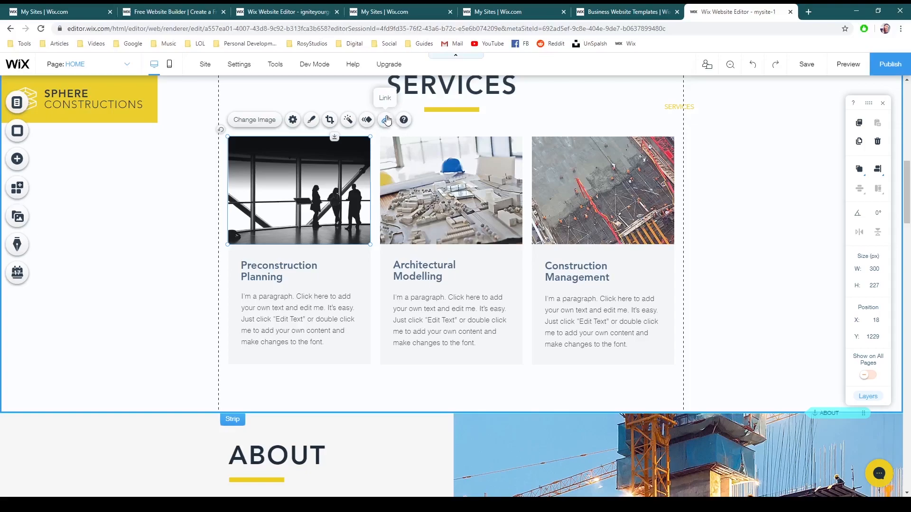
{"action": "left_click", "coordinate": [284, 272]}
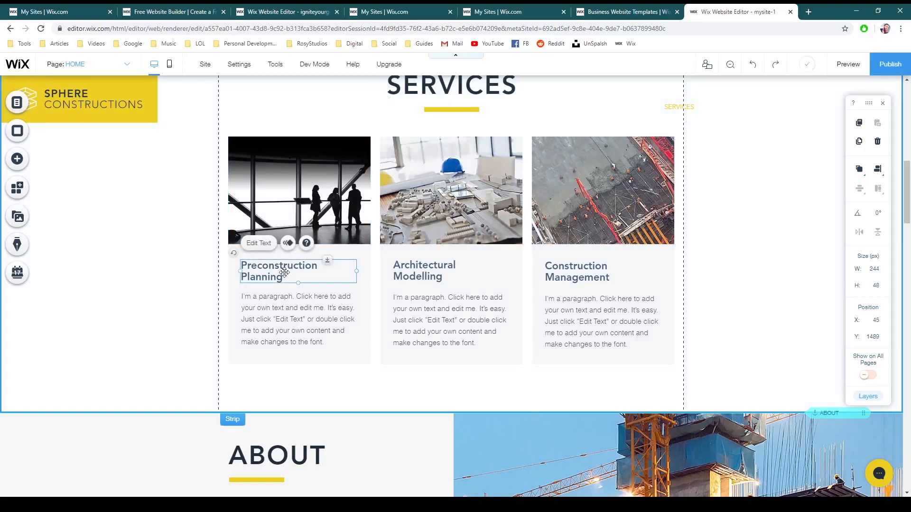
{"action": "double_click", "coordinate": [288, 276]}
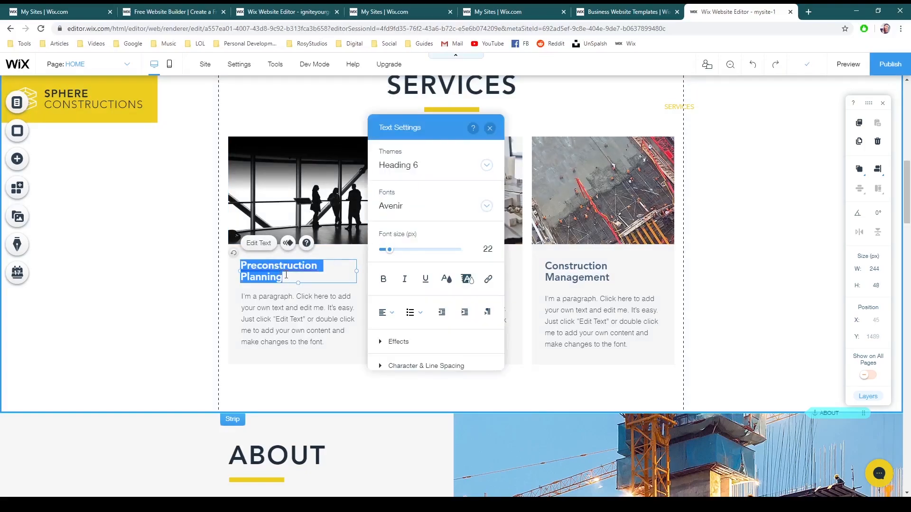
{"action": "scroll", "coordinate": [408, 266], "scroll_direction": "down", "scroll_amount": 1}
{"action": "scroll", "coordinate": [408, 266], "scroll_direction": "up", "scroll_amount": 1}
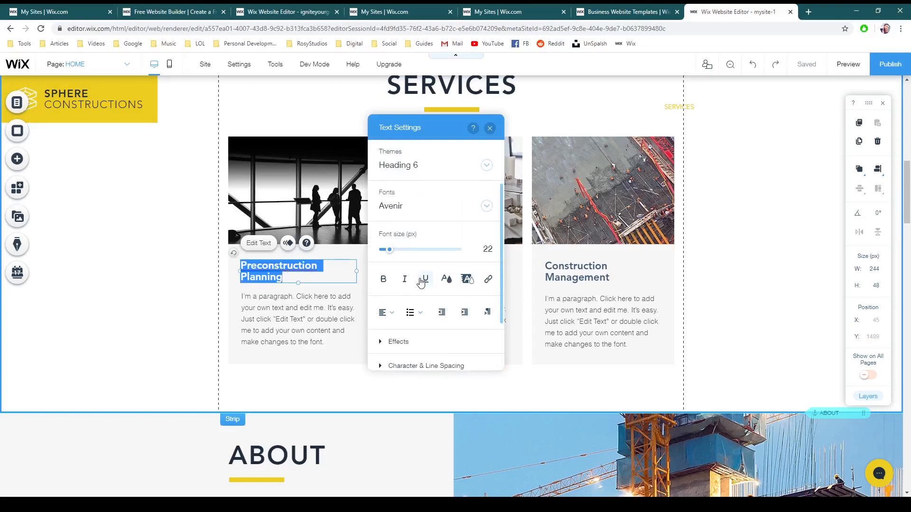
{"action": "left_click", "coordinate": [489, 281]}
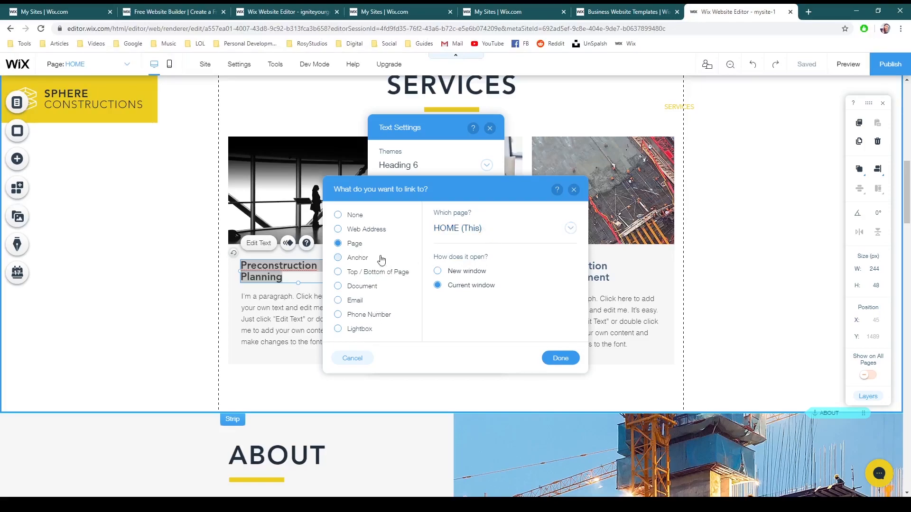
{"action": "left_click", "coordinate": [372, 232]}
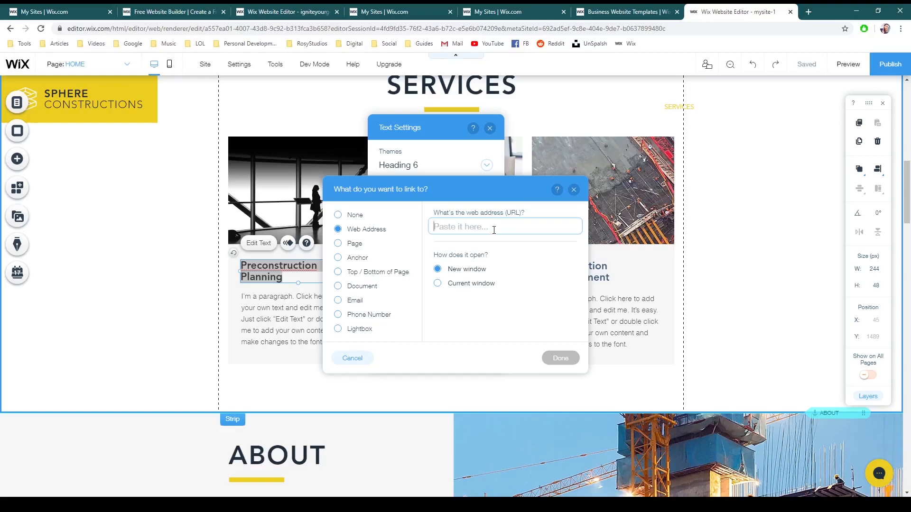
{"action": "type", "text": "wiki"}
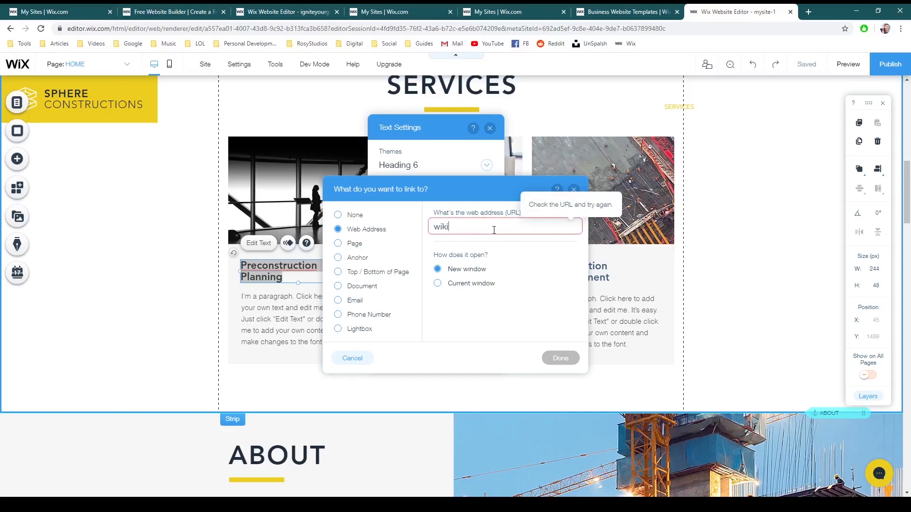
{"action": "type", "text": "pedia.com/building"}
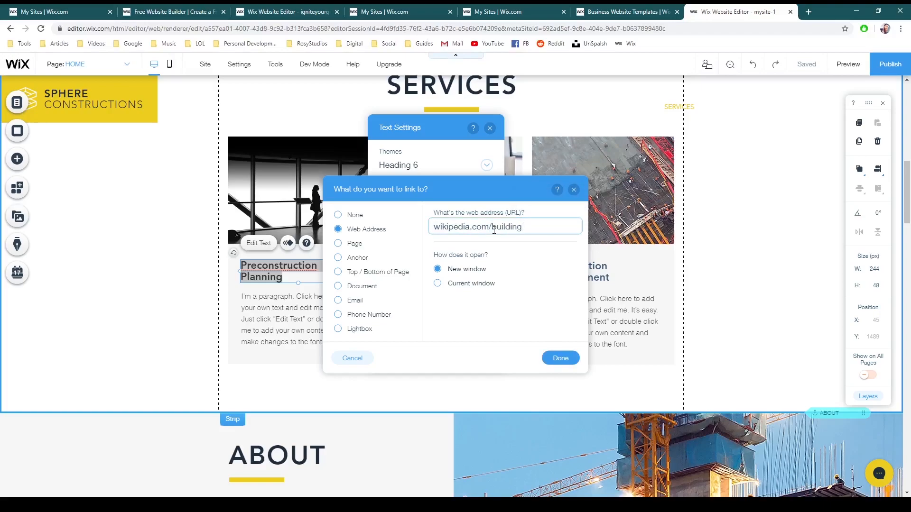
{"action": "left_click", "coordinate": [560, 359]}
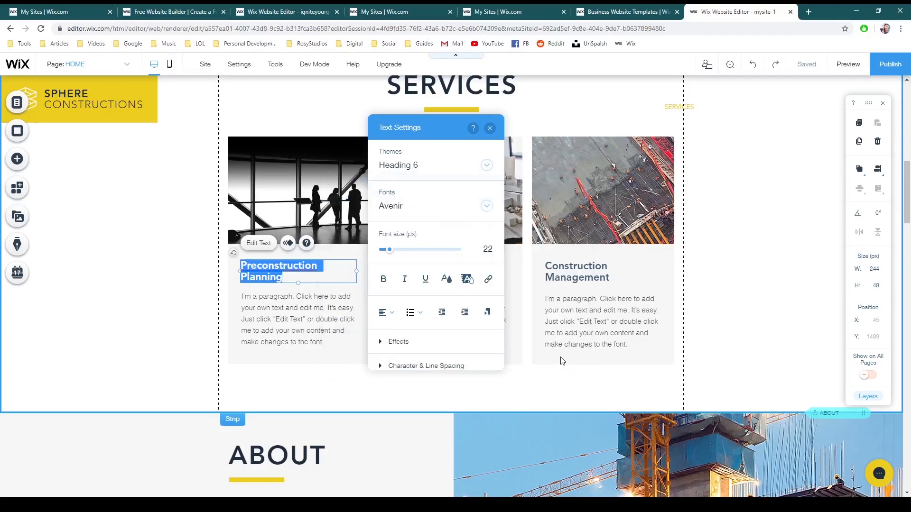
{"action": "left_click", "coordinate": [147, 311]}
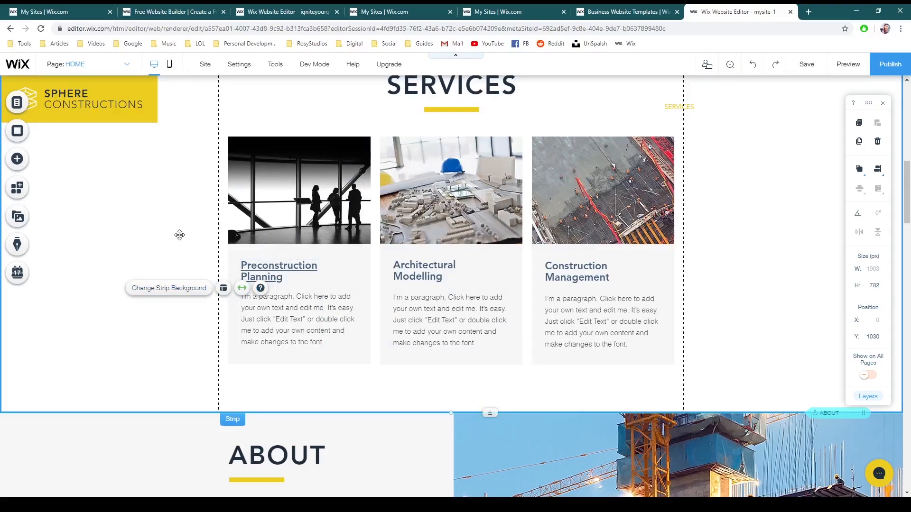
Review the home page from the crane banner through the Services section to the About section.
{"action": "scroll", "coordinate": [437, 291], "scroll_direction": "up", "scroll_amount": 1}
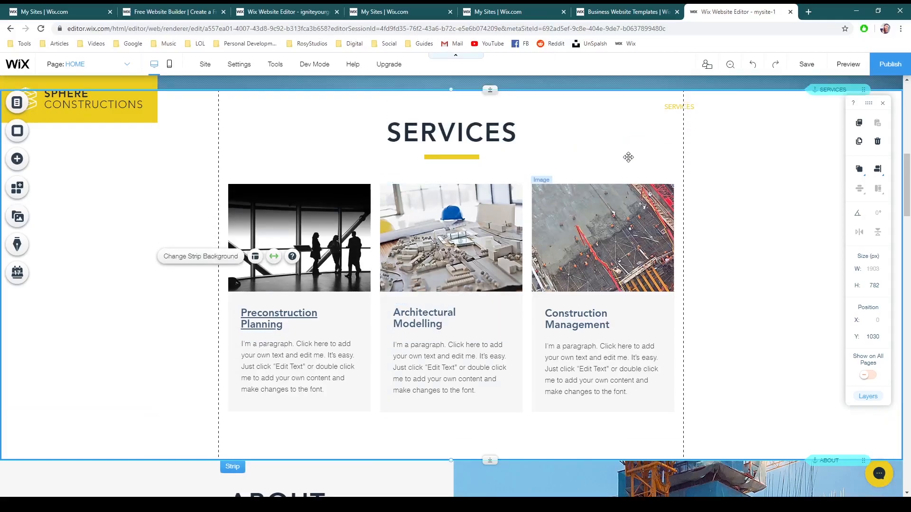
{"action": "scroll", "coordinate": [650, 245], "scroll_direction": "up", "scroll_amount": 2}
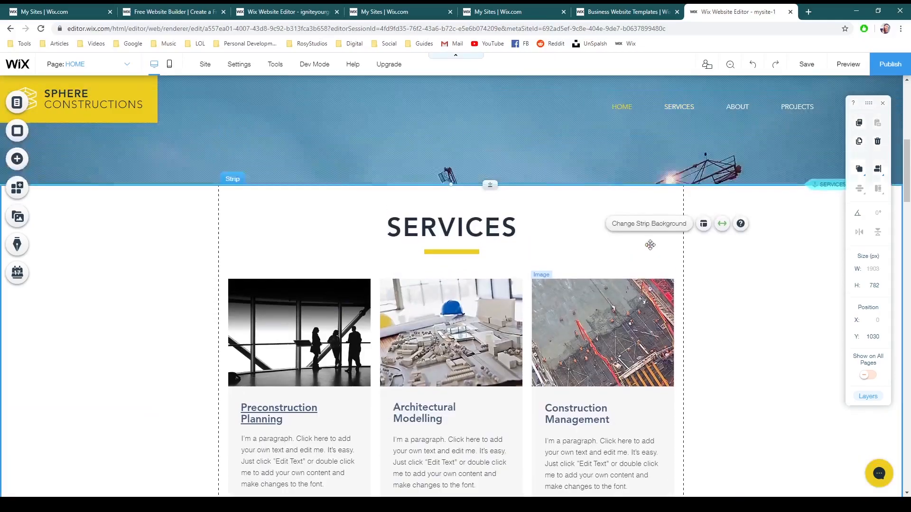
{"action": "scroll", "coordinate": [295, 343], "scroll_direction": "up", "scroll_amount": 4}
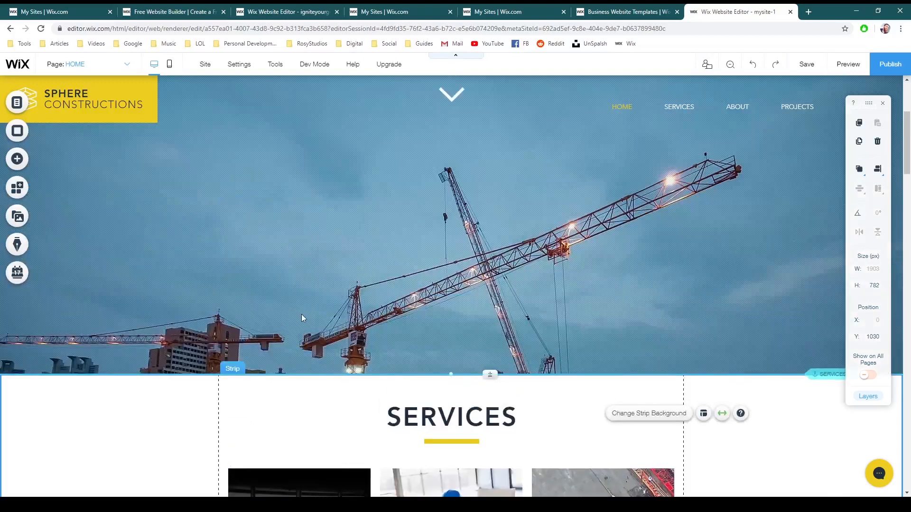
{"action": "scroll", "coordinate": [301, 315], "scroll_direction": "up", "scroll_amount": 3}
{"action": "scroll", "coordinate": [304, 332], "scroll_direction": "down", "scroll_amount": 3}
{"action": "scroll", "coordinate": [305, 344], "scroll_direction": "up", "scroll_amount": 3}
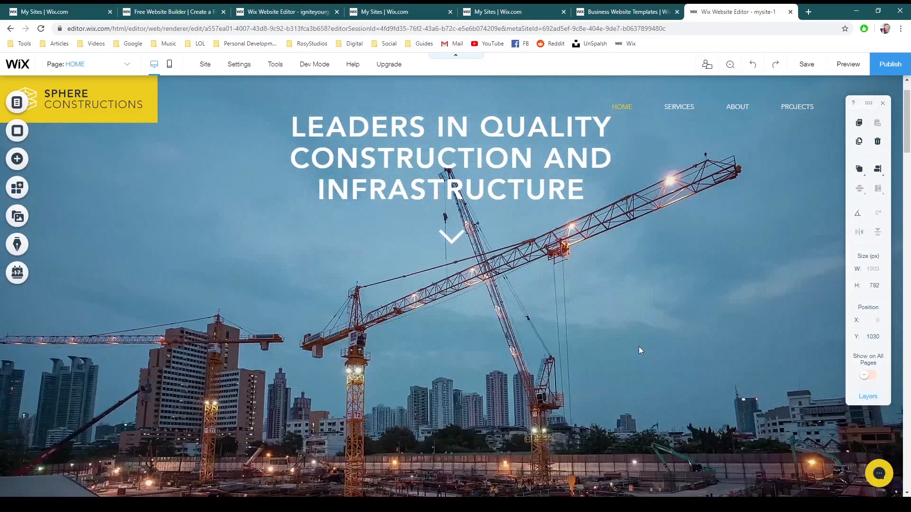
{"action": "scroll", "coordinate": [633, 329], "scroll_direction": "down", "scroll_amount": 1}
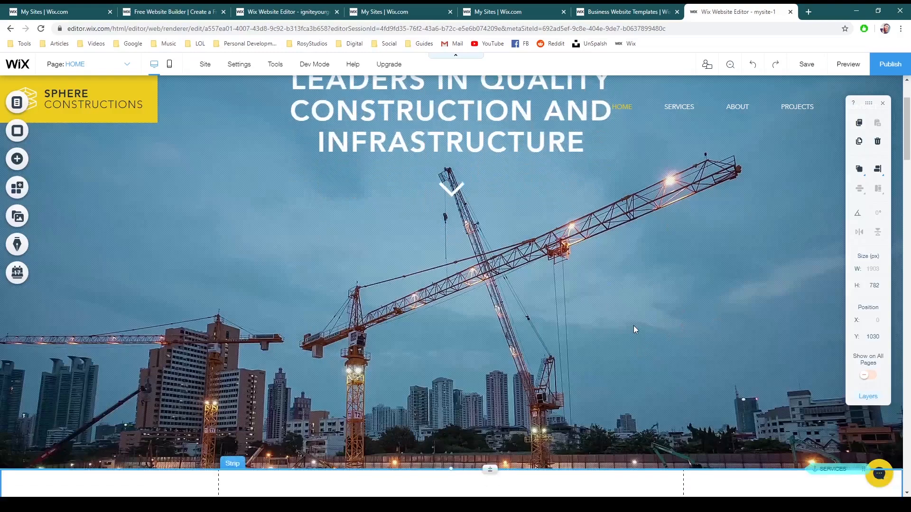
{"action": "scroll", "coordinate": [635, 330], "scroll_direction": "down", "scroll_amount": 1}
{"action": "scroll", "coordinate": [591, 257], "scroll_direction": "down", "scroll_amount": 7}
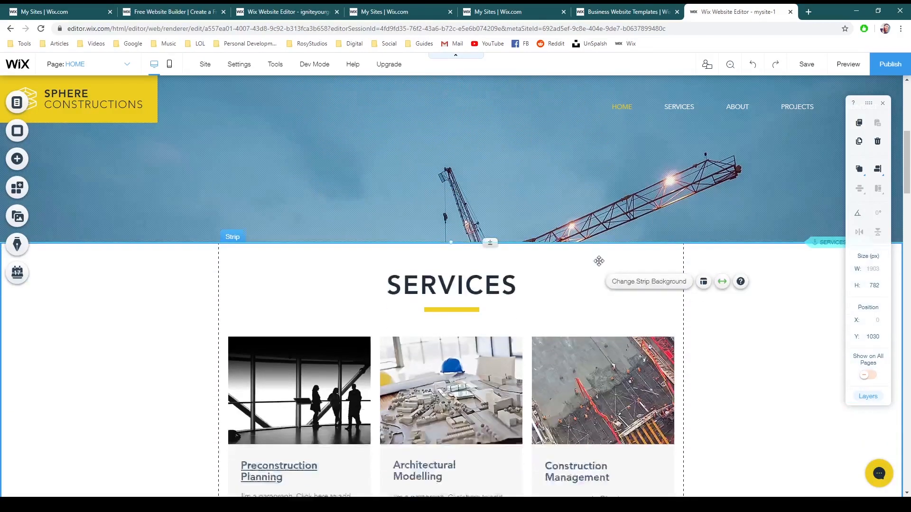
{"action": "scroll", "coordinate": [516, 306], "scroll_direction": "down", "scroll_amount": 2}
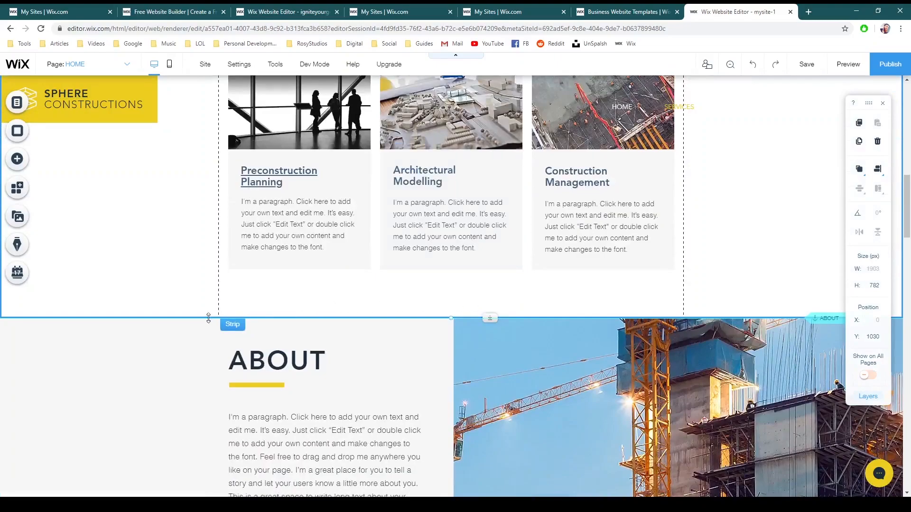
{"action": "scroll", "coordinate": [359, 351], "scroll_direction": "up", "scroll_amount": 4}
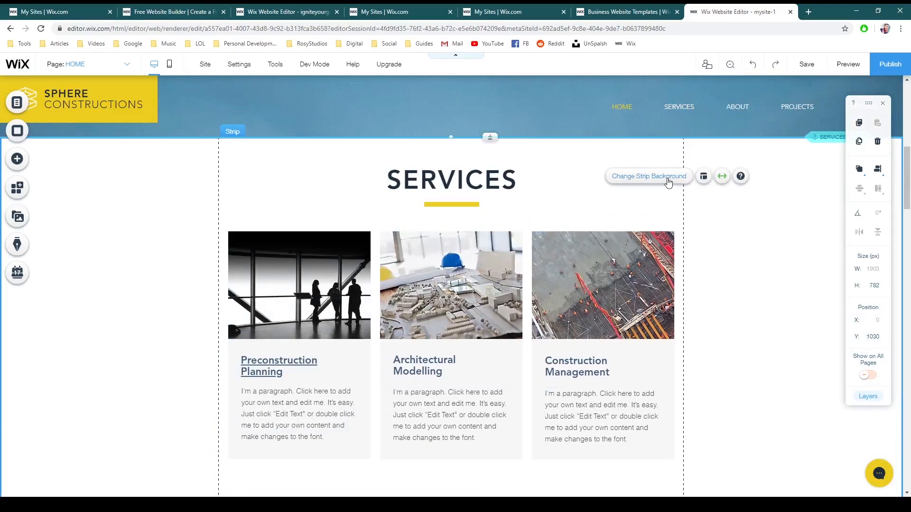
{"action": "scroll", "coordinate": [223, 372], "scroll_direction": "up", "scroll_amount": 2}
{"action": "scroll", "coordinate": [411, 385], "scroll_direction": "down", "scroll_amount": 1}
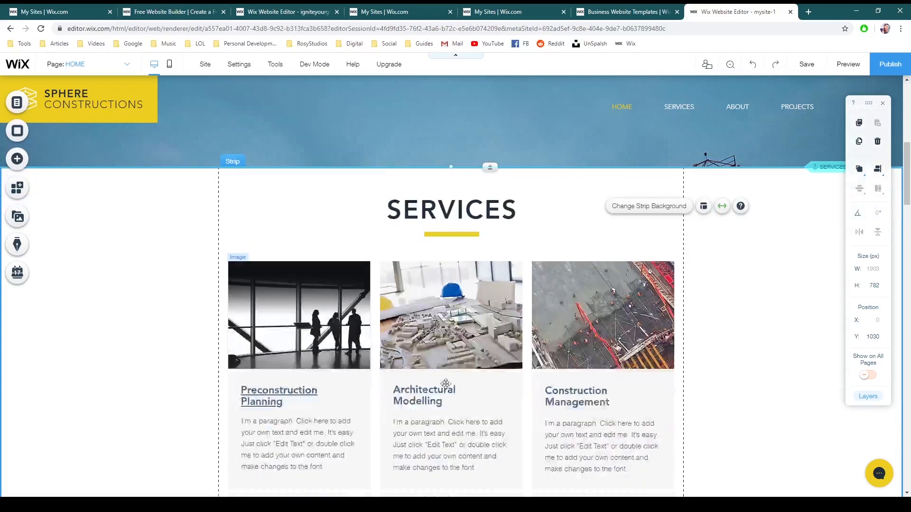
Browse the selected backgrounds for the Services strip and apply the NYC Skyline BW image.
{"action": "scroll", "coordinate": [411, 385], "scroll_direction": "down", "scroll_amount": 2}
{"action": "left_click", "coordinate": [653, 136]}
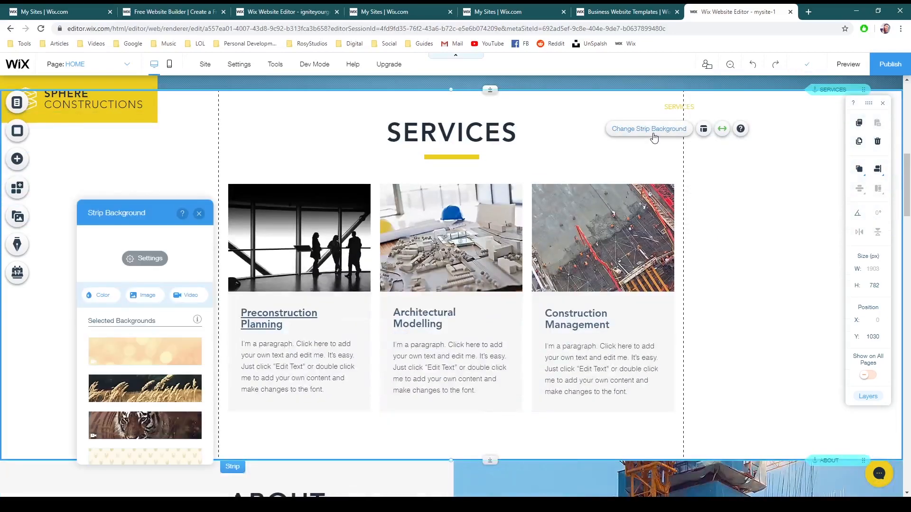
{"action": "mouse_move", "coordinate": [142, 348]}
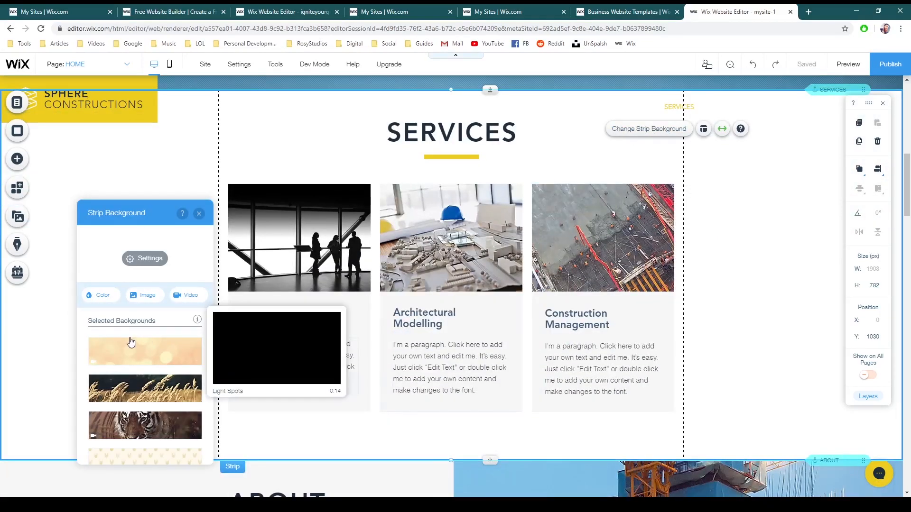
{"action": "scroll", "coordinate": [151, 349], "scroll_direction": "down", "scroll_amount": 5}
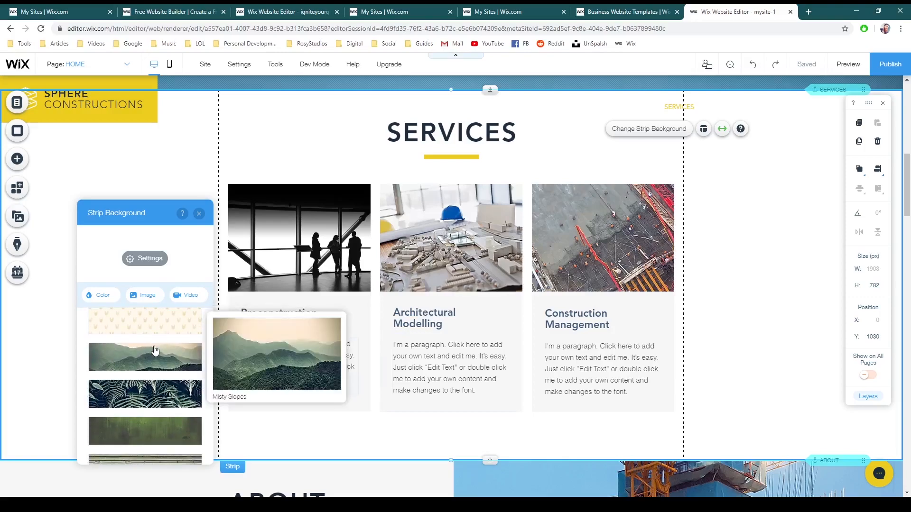
{"action": "scroll", "coordinate": [153, 348], "scroll_direction": "down", "scroll_amount": 5}
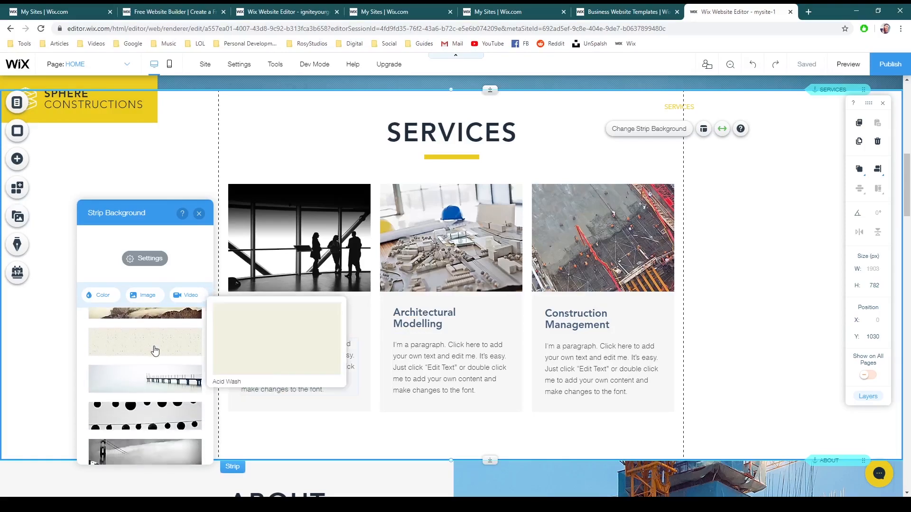
{"action": "scroll", "coordinate": [153, 346], "scroll_direction": "down", "scroll_amount": 3}
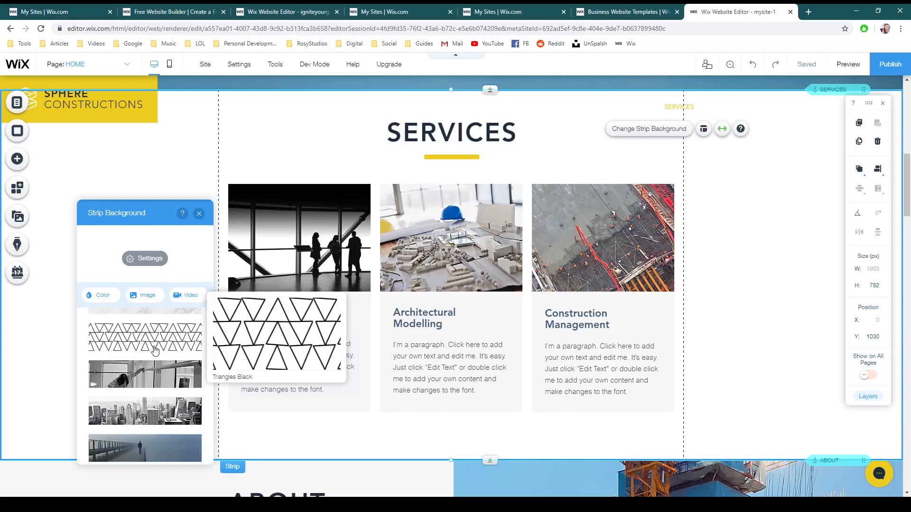
{"action": "mouse_move", "coordinate": [166, 415]}
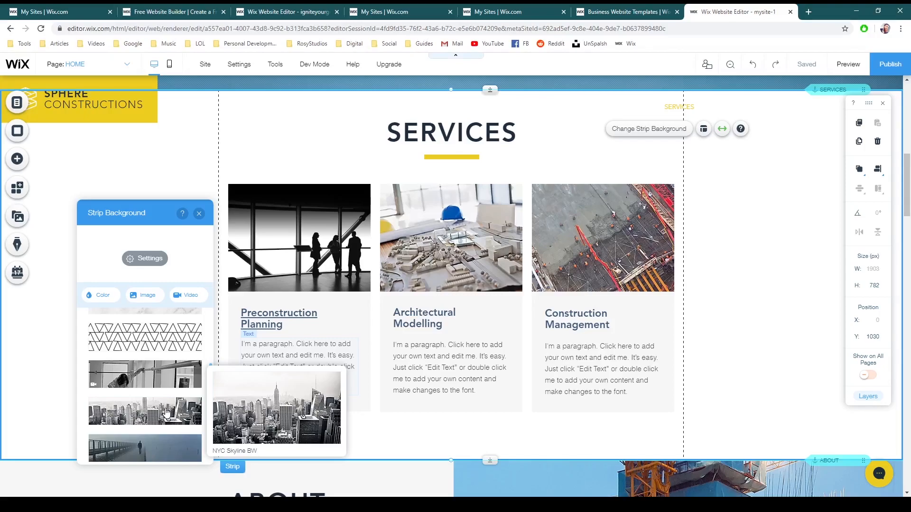
{"action": "left_click", "coordinate": [166, 414]}
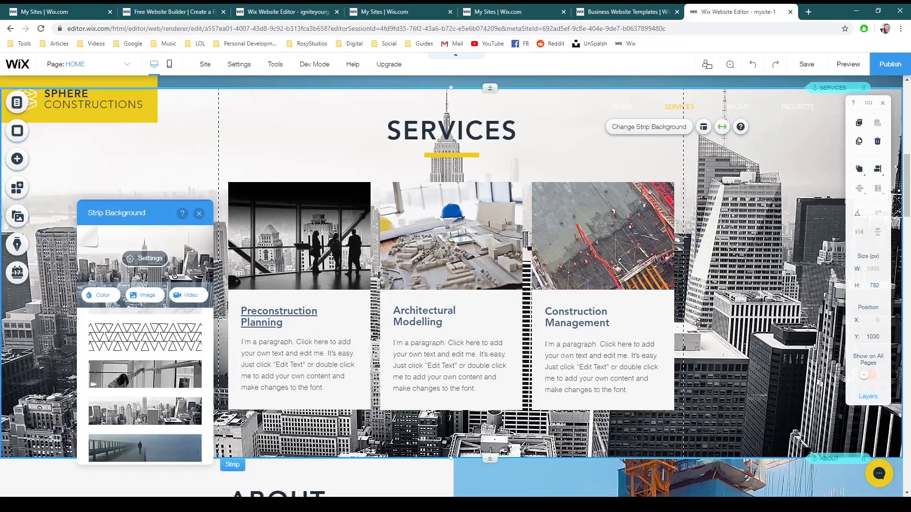
Change the Services strip background to the image of blurred colored lights on dark teal and check it on the page.
{"action": "scroll", "coordinate": [703, 324], "scroll_direction": "down", "scroll_amount": 1}
{"action": "scroll", "coordinate": [702, 324], "scroll_direction": "up", "scroll_amount": 2}
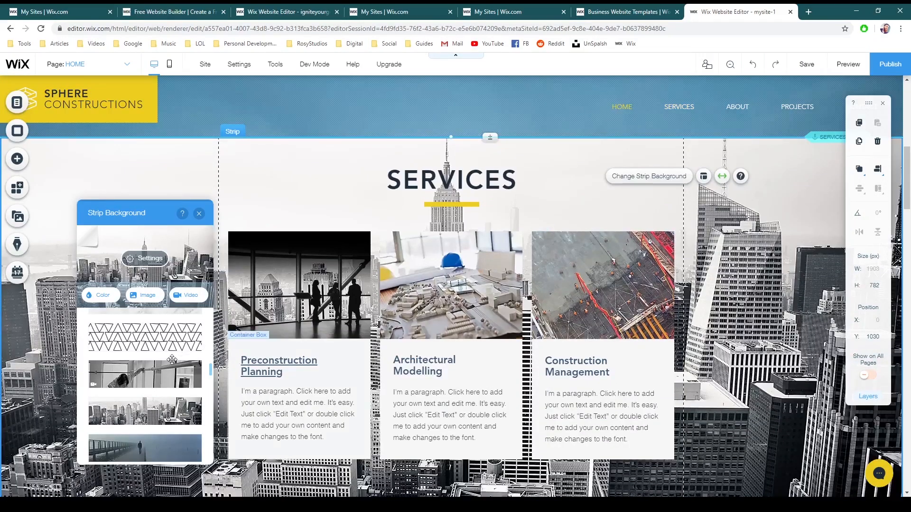
{"action": "scroll", "coordinate": [168, 352], "scroll_direction": "down", "scroll_amount": 4}
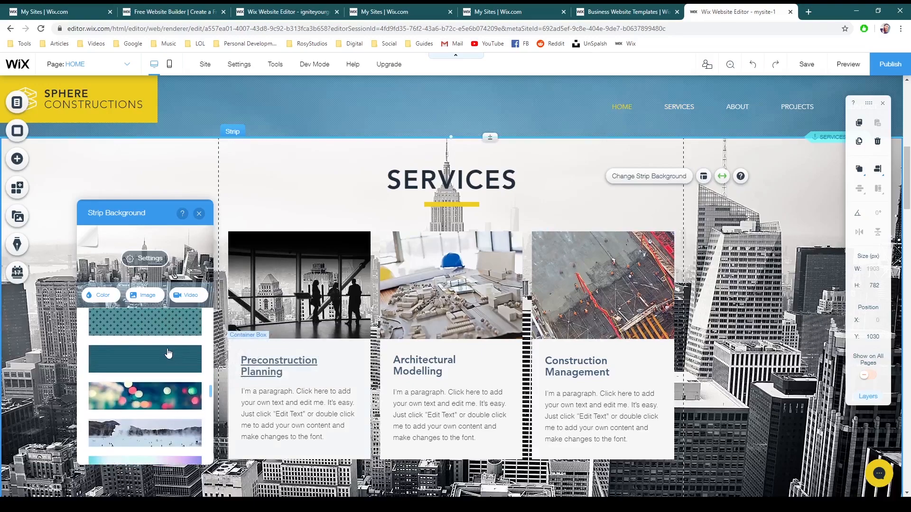
{"action": "left_click", "coordinate": [169, 395]}
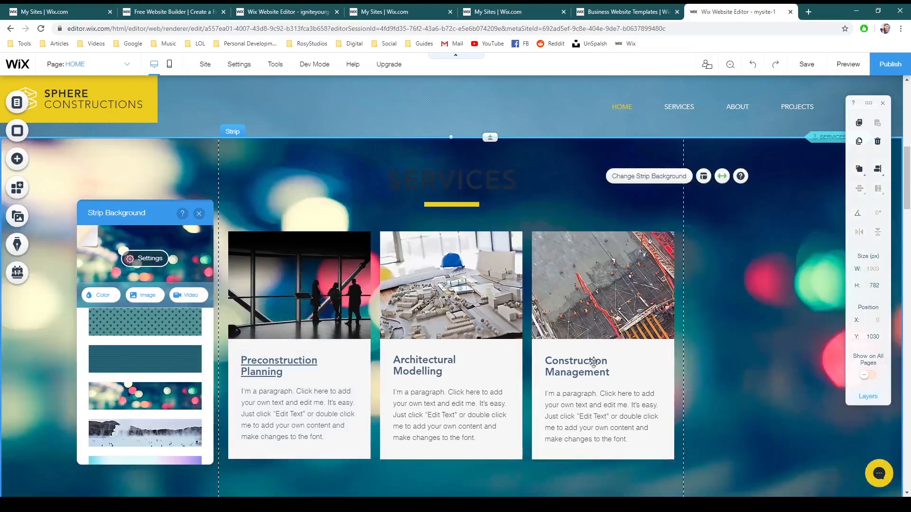
{"action": "scroll", "coordinate": [674, 376], "scroll_direction": "up", "scroll_amount": 6}
{"action": "scroll", "coordinate": [702, 380], "scroll_direction": "down", "scroll_amount": 7}
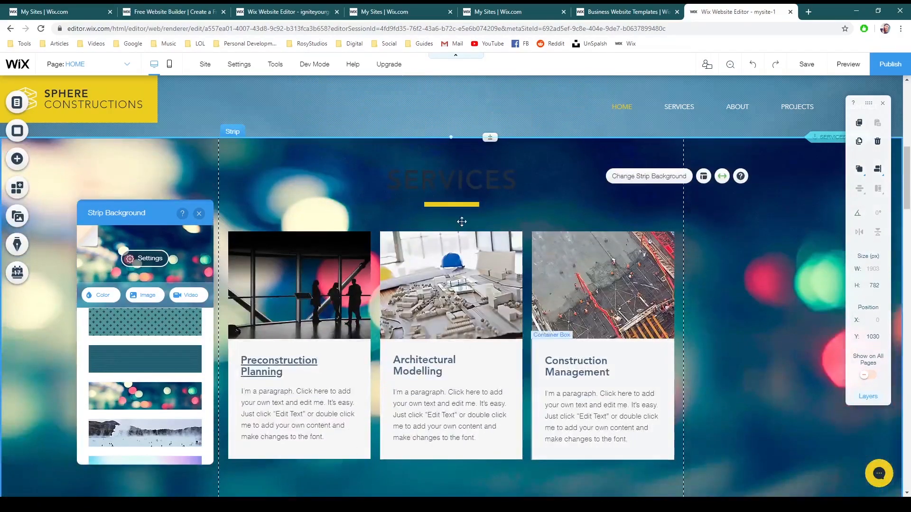
Set the text color of the SERVICES heading to the light yellow site color #F3E389.
{"action": "left_click", "coordinate": [445, 178]}
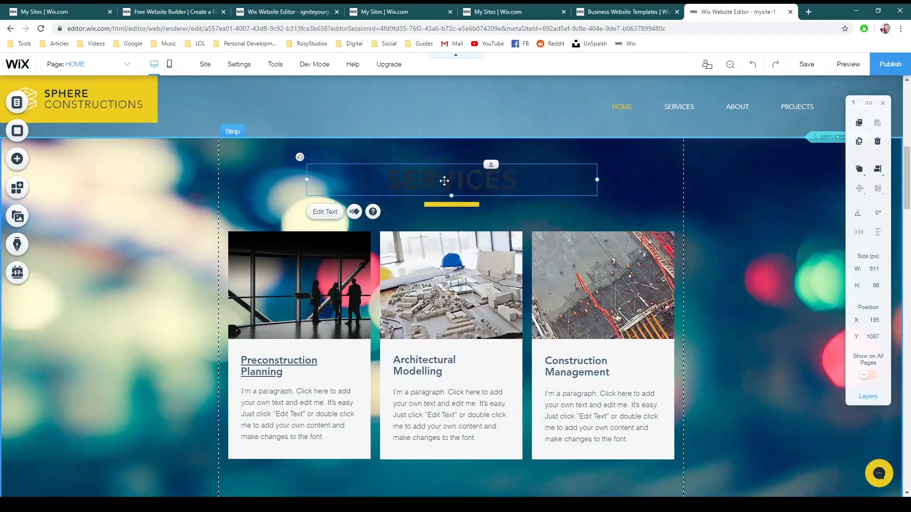
{"action": "double_click", "coordinate": [448, 177]}
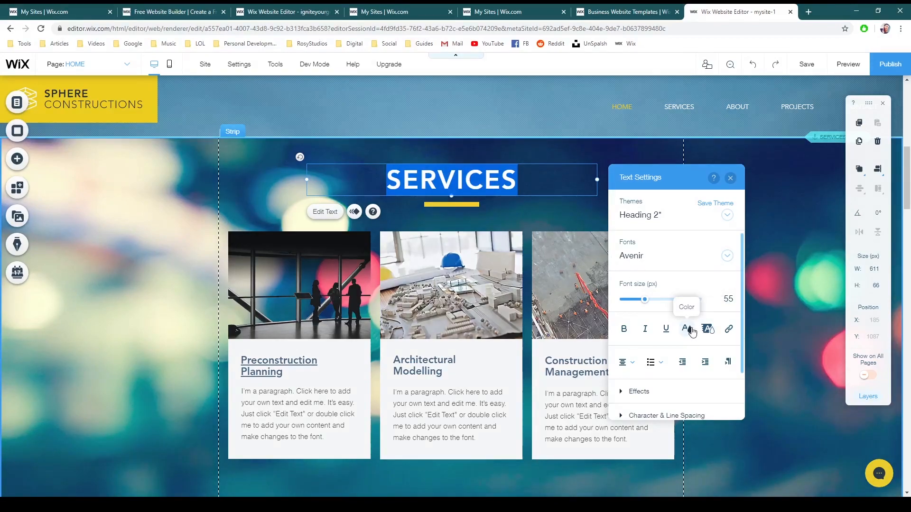
{"action": "left_click", "coordinate": [692, 333]}
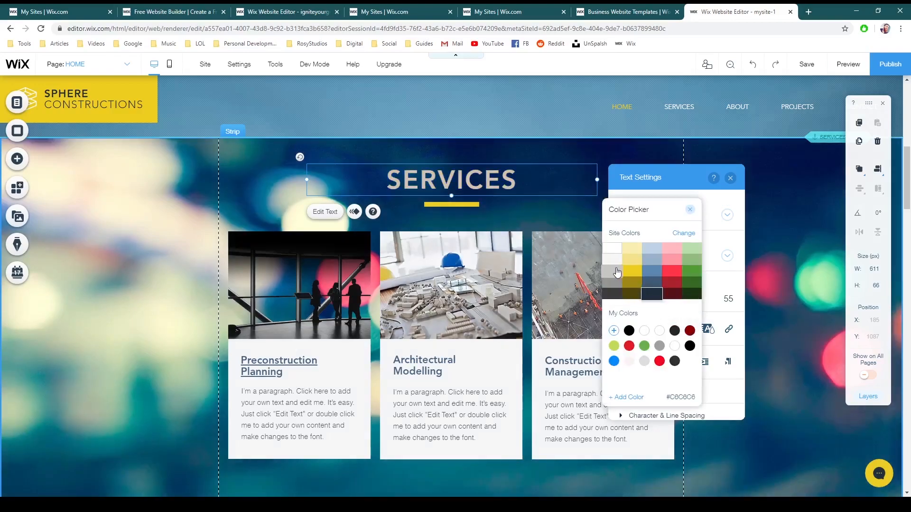
{"action": "left_click", "coordinate": [637, 261]}
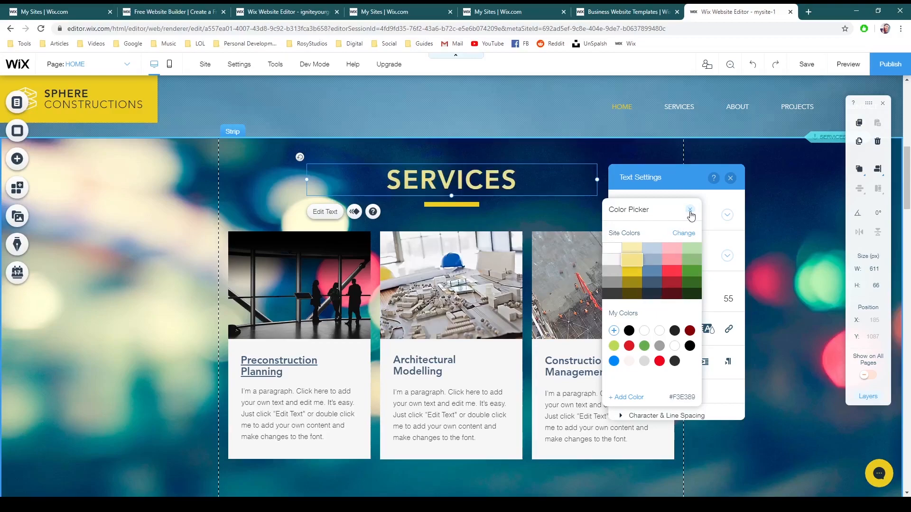
{"action": "left_click", "coordinate": [691, 211]}
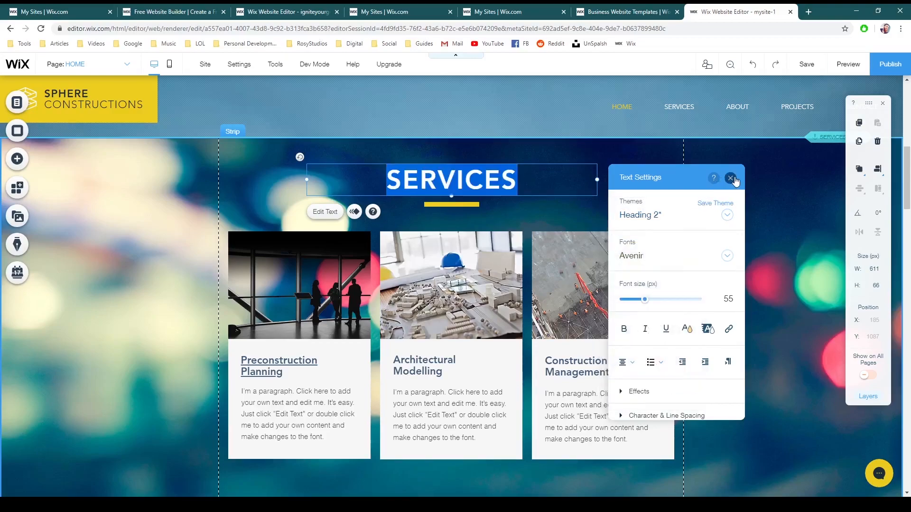
Examine the text effects and the character and line spacing options for the SERVICES heading.
{"action": "scroll", "coordinate": [683, 314], "scroll_direction": "down", "scroll_amount": 2}
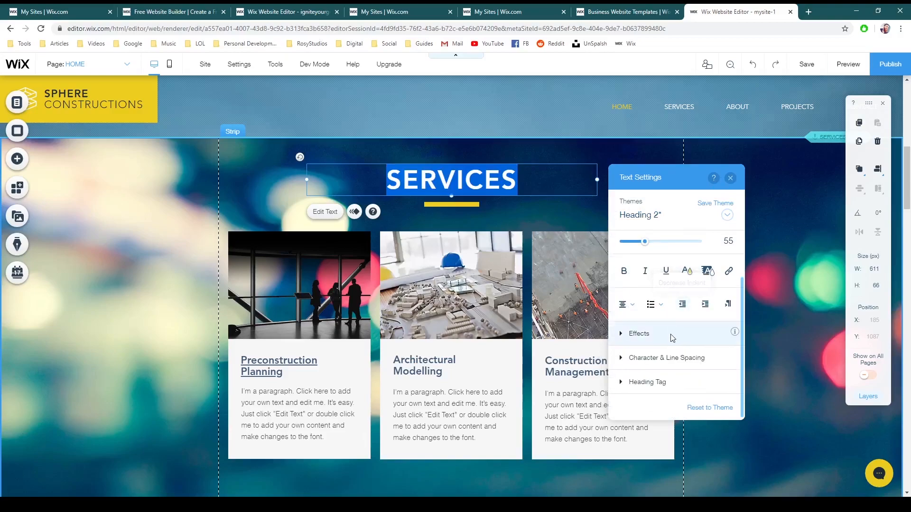
{"action": "left_click", "coordinate": [647, 336]}
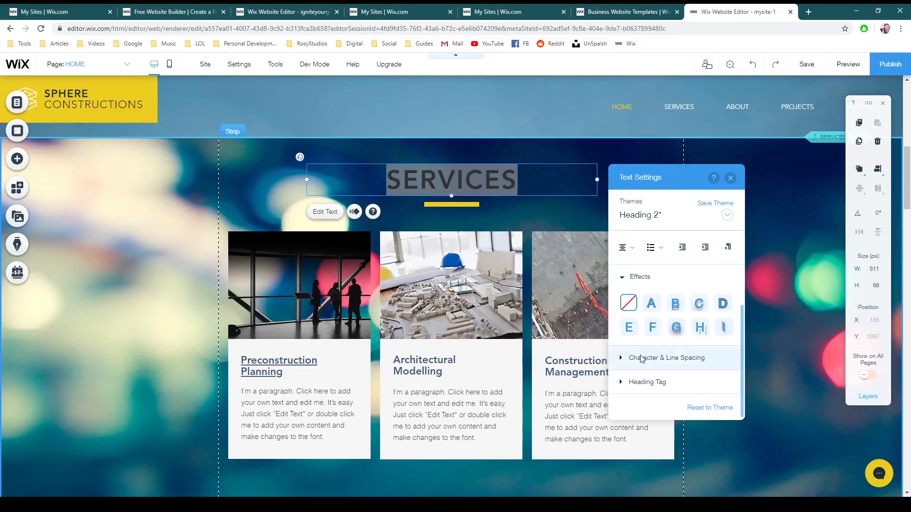
{"action": "left_click", "coordinate": [641, 359]}
{"action": "scroll", "coordinate": [664, 323], "scroll_direction": "up", "scroll_amount": 3}
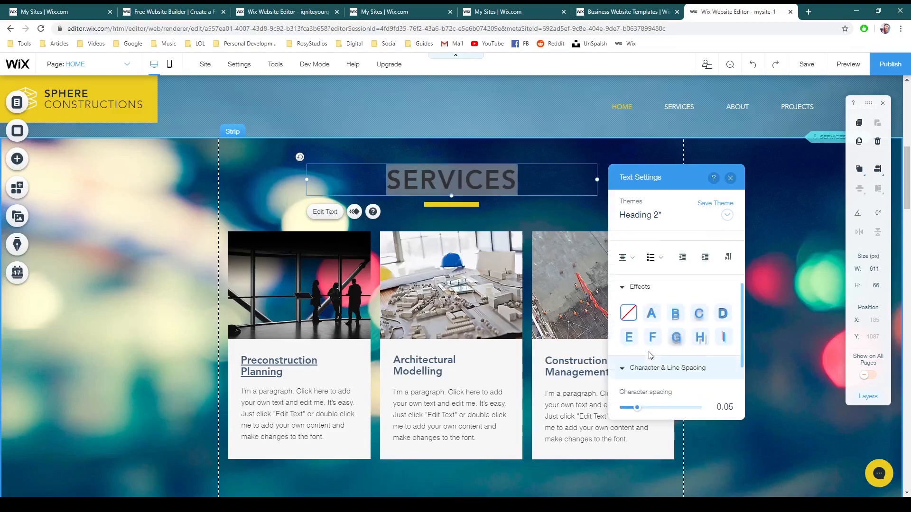
{"action": "scroll", "coordinate": [673, 295], "scroll_direction": "down", "scroll_amount": 2}
{"action": "scroll", "coordinate": [664, 290], "scroll_direction": "up", "scroll_amount": 2}
{"action": "left_click", "coordinate": [730, 178]}
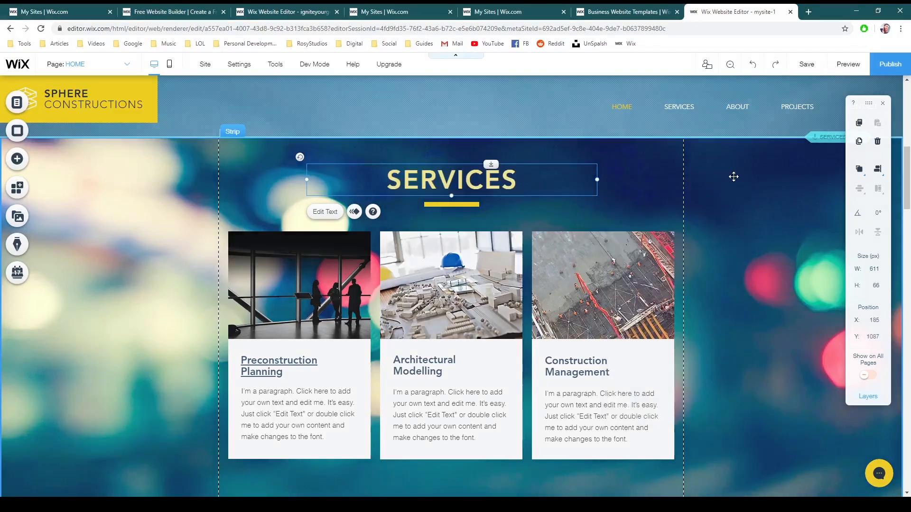
Review the home page from the recolored SERVICES heading through the About section to the yellow statistics band.
{"action": "scroll", "coordinate": [126, 372], "scroll_direction": "down", "scroll_amount": 3}
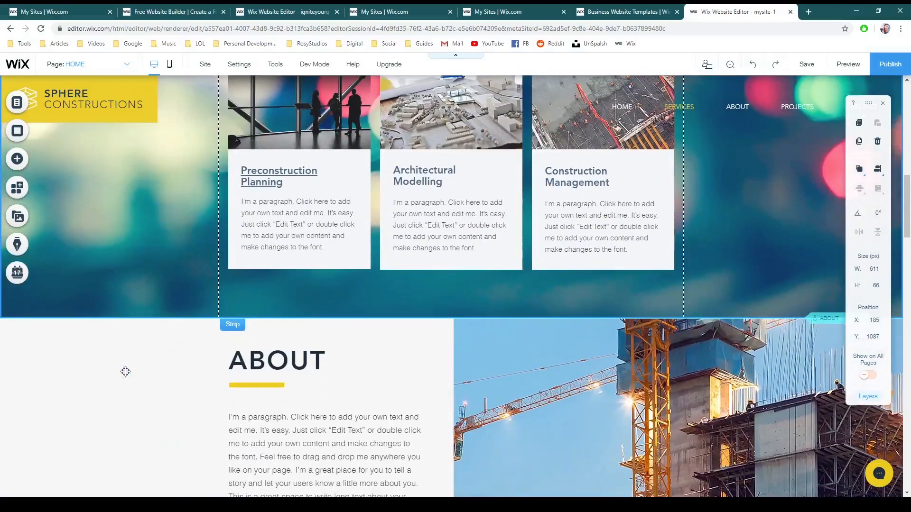
{"action": "scroll", "coordinate": [125, 372], "scroll_direction": "up", "scroll_amount": 1}
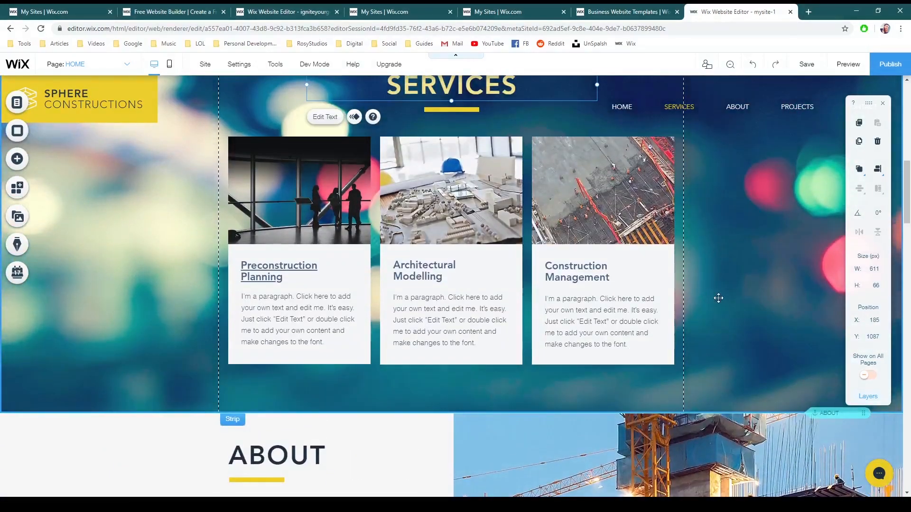
{"action": "scroll", "coordinate": [718, 298], "scroll_direction": "up", "scroll_amount": 1}
{"action": "scroll", "coordinate": [496, 334], "scroll_direction": "down", "scroll_amount": 6}
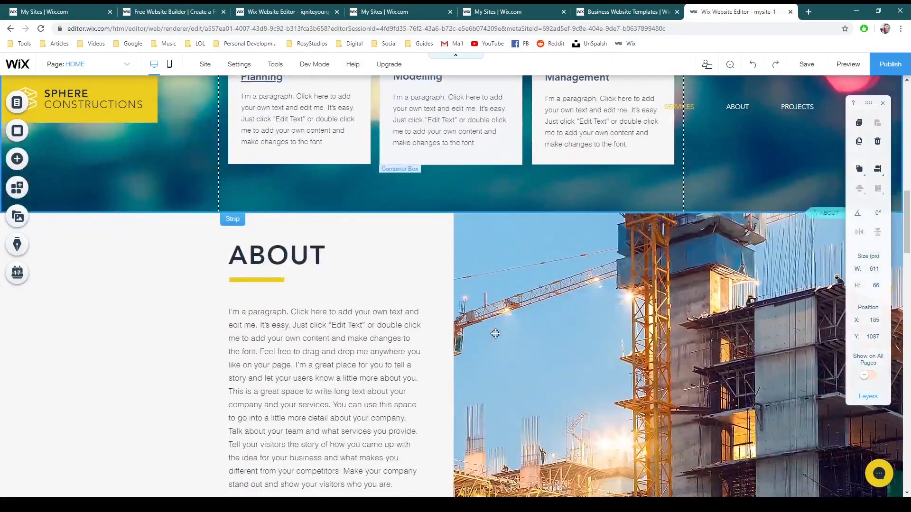
{"action": "scroll", "coordinate": [496, 333], "scroll_direction": "down", "scroll_amount": 4}
{"action": "scroll", "coordinate": [366, 315], "scroll_direction": "up", "scroll_amount": 2}
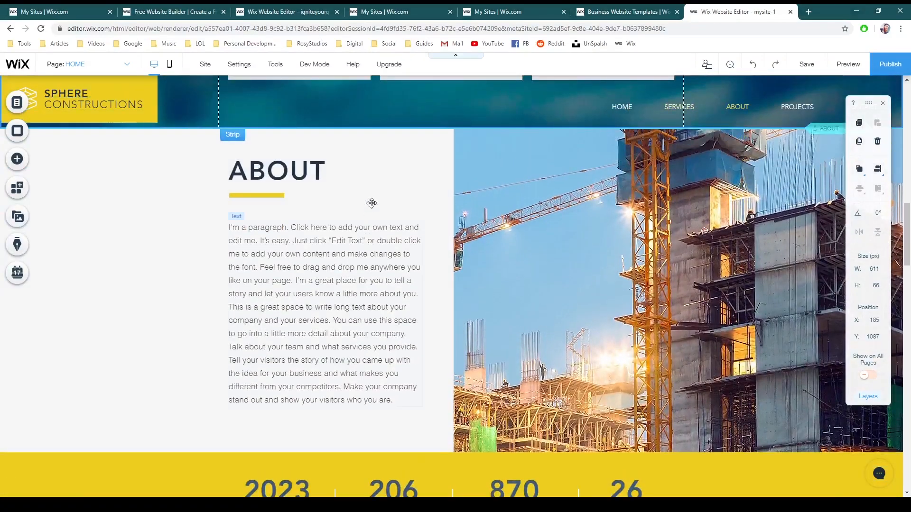
{"action": "scroll", "coordinate": [360, 274], "scroll_direction": "up", "scroll_amount": 2}
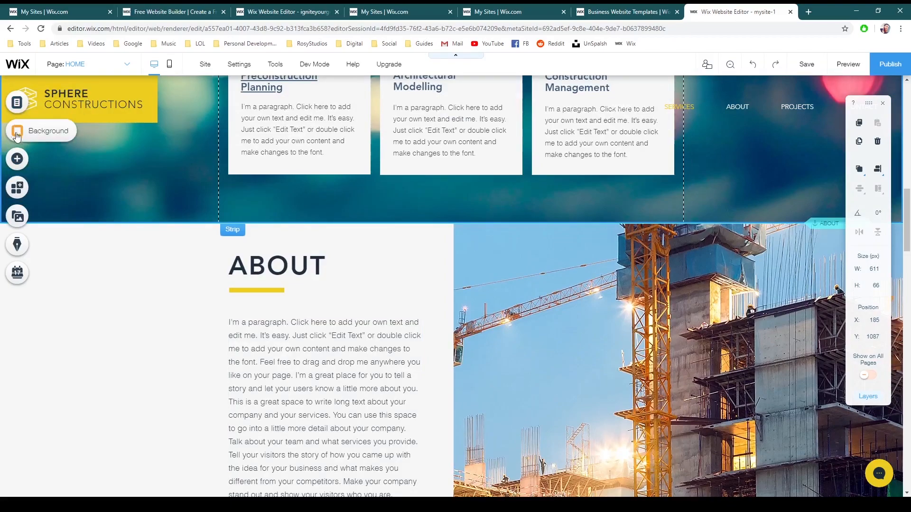
Browse the categories of elements that can be added to the page, including Blog, Image and Interactive.
{"action": "left_click", "coordinate": [18, 160]}
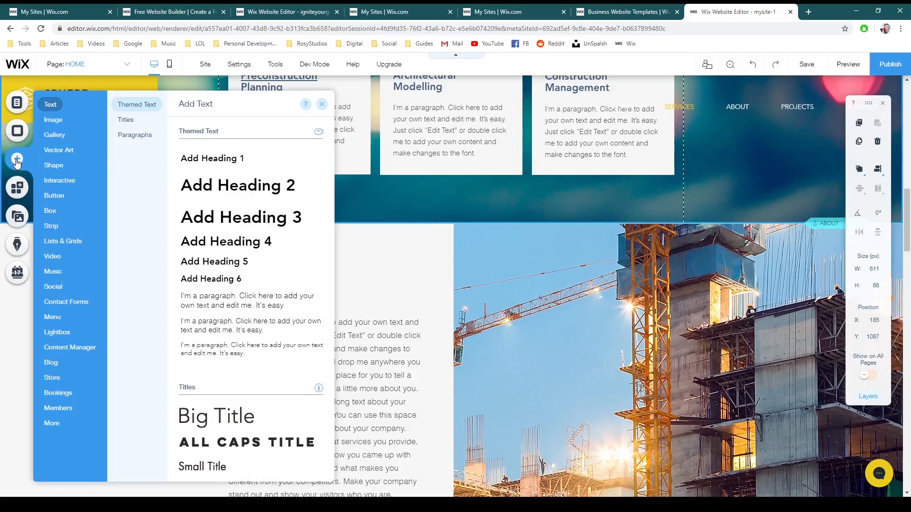
{"action": "mouse_move", "coordinate": [53, 363]}
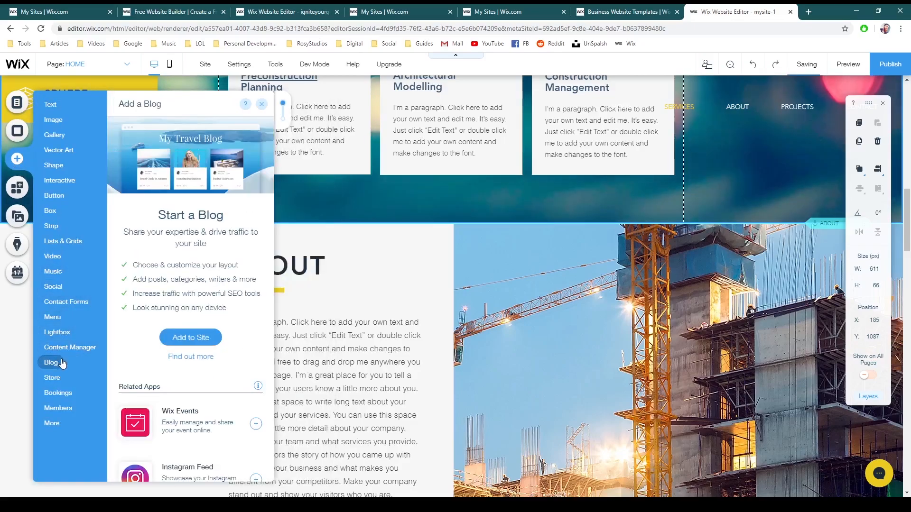
{"action": "left_click", "coordinate": [53, 120]}
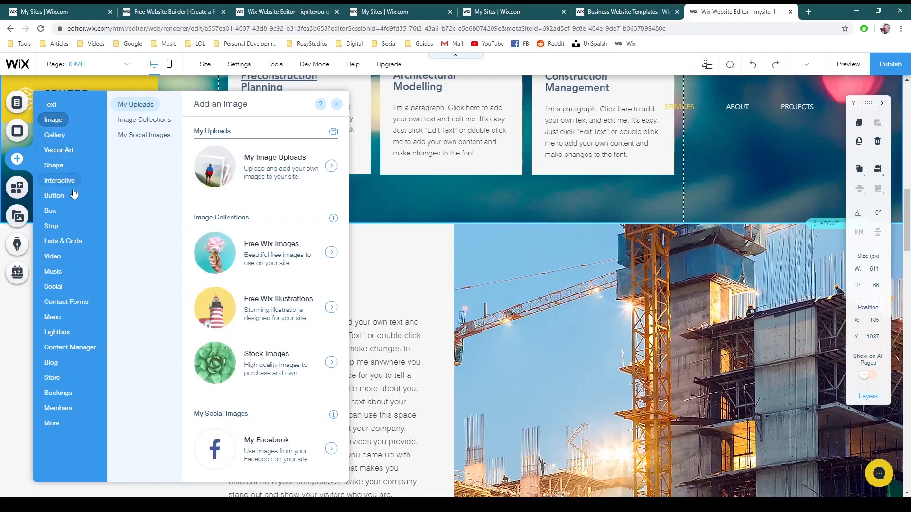
{"action": "mouse_move", "coordinate": [75, 179]}
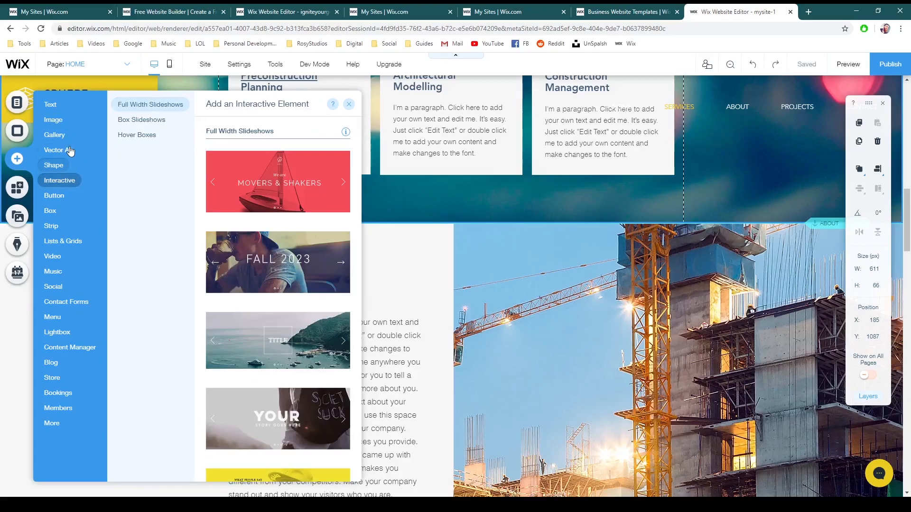
Add a themed paragraph text element and place it below the existing About paragraph at X 0, Y 2426.
{"action": "mouse_move", "coordinate": [54, 107]}
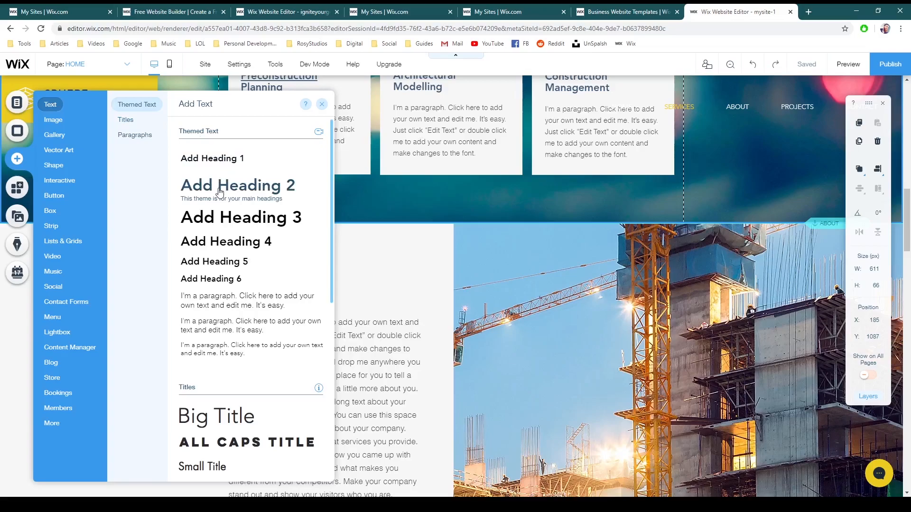
{"action": "scroll", "coordinate": [218, 218], "scroll_direction": "down", "scroll_amount": 2}
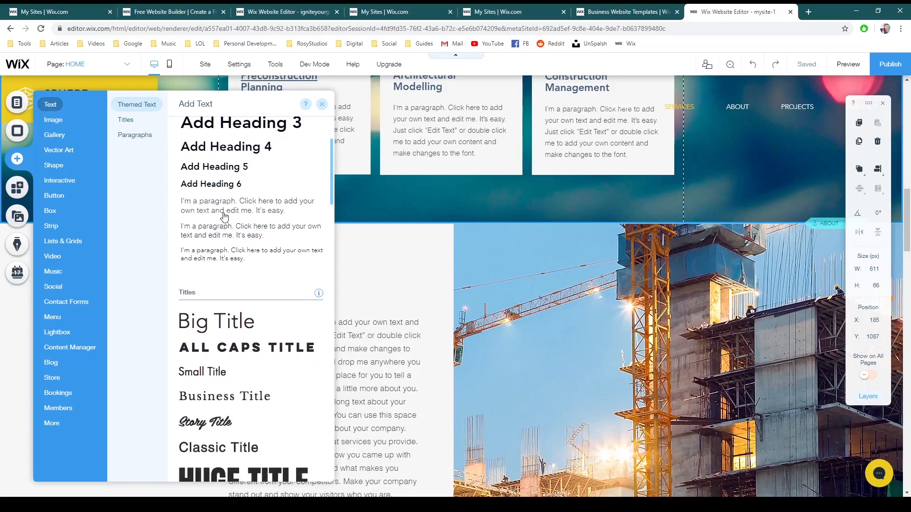
{"action": "scroll", "coordinate": [223, 216], "scroll_direction": "down", "scroll_amount": 4}
{"action": "scroll", "coordinate": [226, 223], "scroll_direction": "down", "scroll_amount": 2}
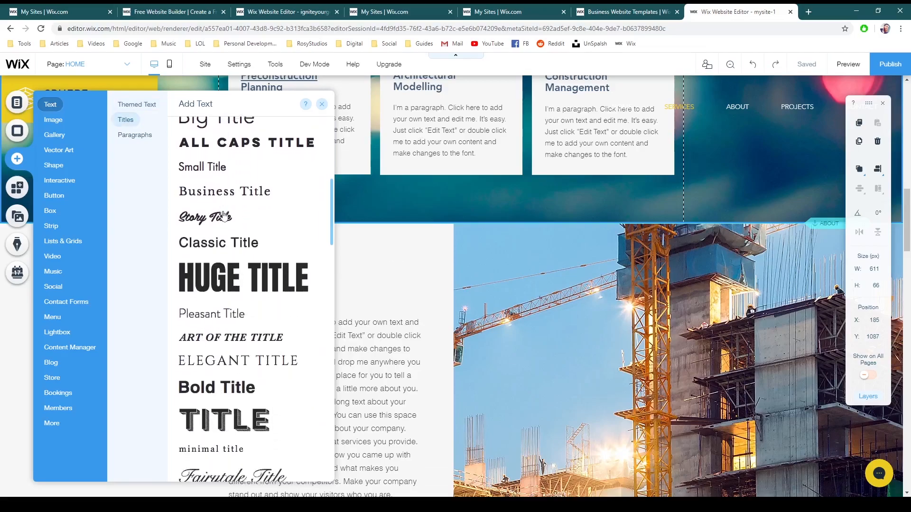
{"action": "scroll", "coordinate": [243, 298], "scroll_direction": "up", "scroll_amount": 2}
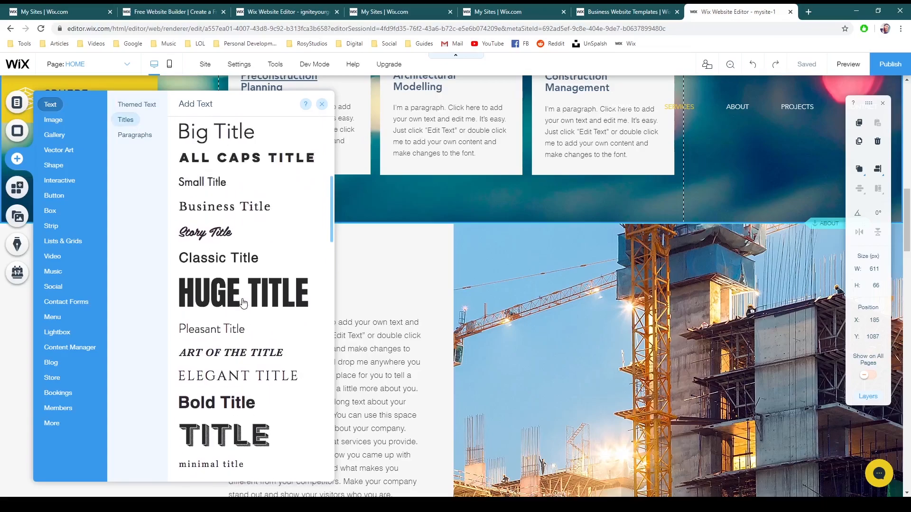
{"action": "scroll", "coordinate": [245, 308], "scroll_direction": "up", "scroll_amount": 6}
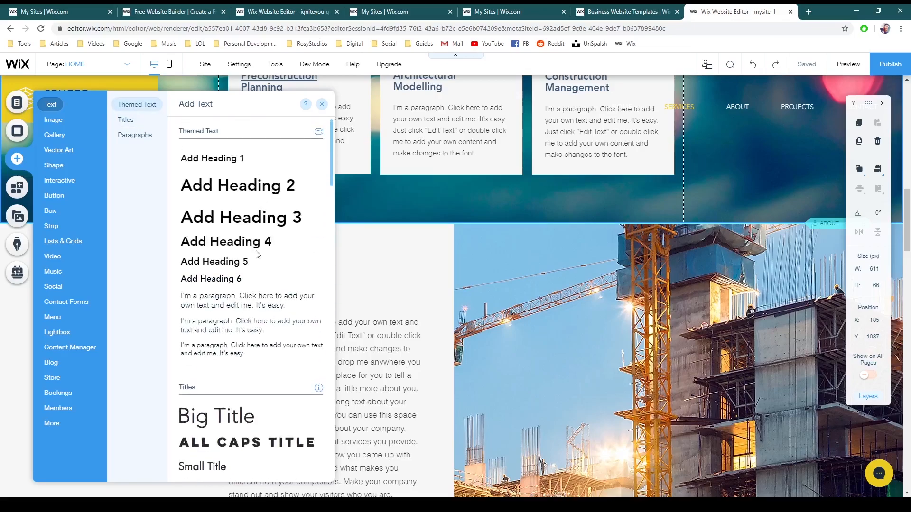
{"action": "left_click", "coordinate": [213, 303]}
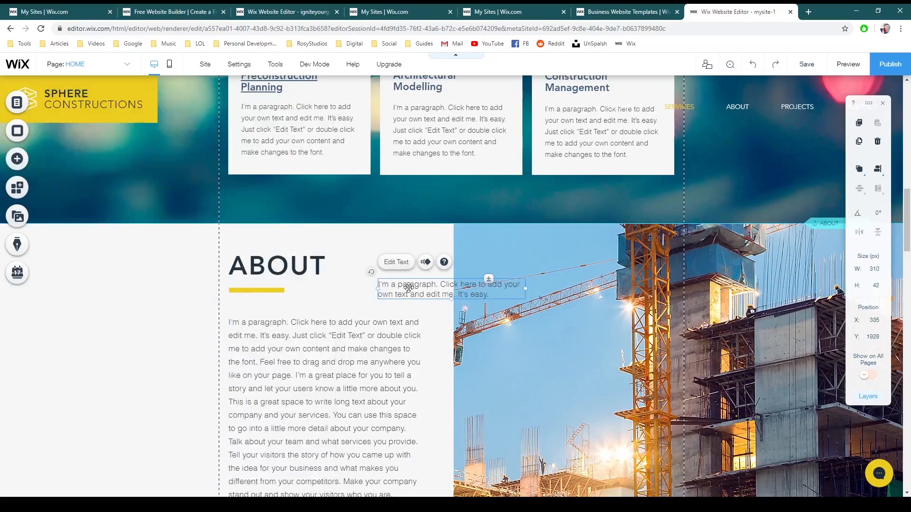
{"action": "left_click_drag", "start_coordinate": [415, 291], "coordinate": [368, 291]}
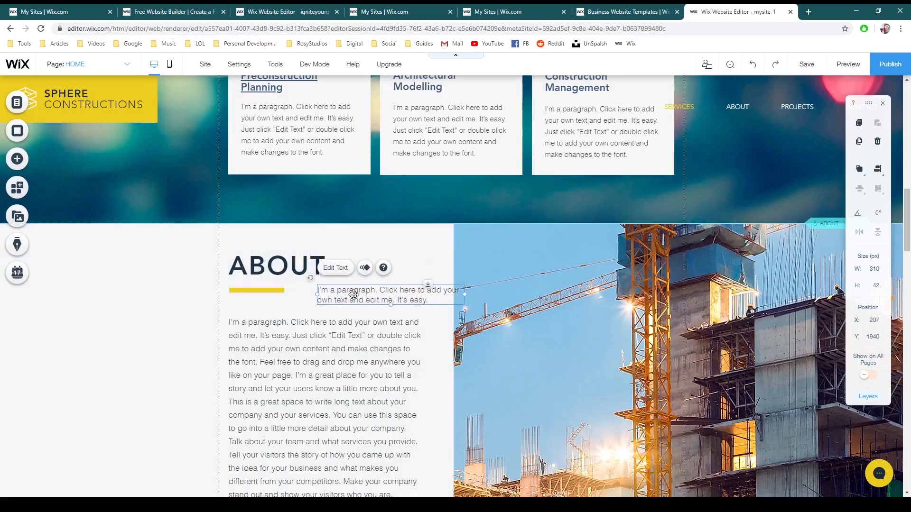
{"action": "scroll", "coordinate": [354, 300], "scroll_direction": "down", "scroll_amount": 1}
{"action": "scroll", "coordinate": [354, 300], "scroll_direction": "down", "scroll_amount": 2}
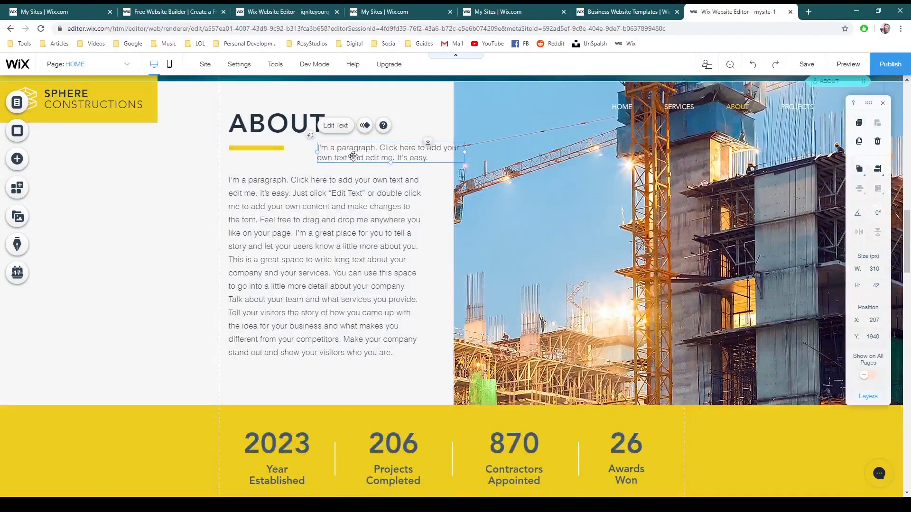
{"action": "left_click_drag", "start_coordinate": [346, 169], "coordinate": [255, 383]}
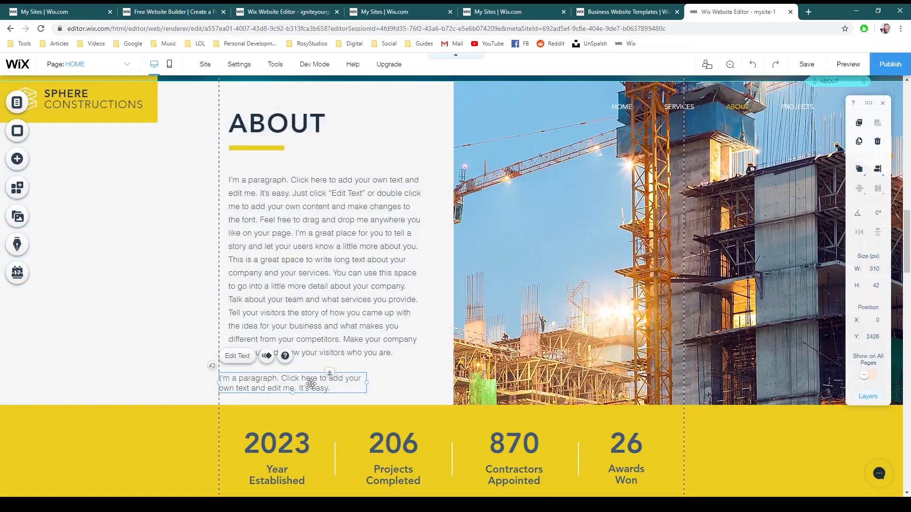
Replace the new paragraph's text with "I love building. What's not to like? The glory of creating memorable buildings for the community is great!".
{"action": "left_click", "coordinate": [237, 356]}
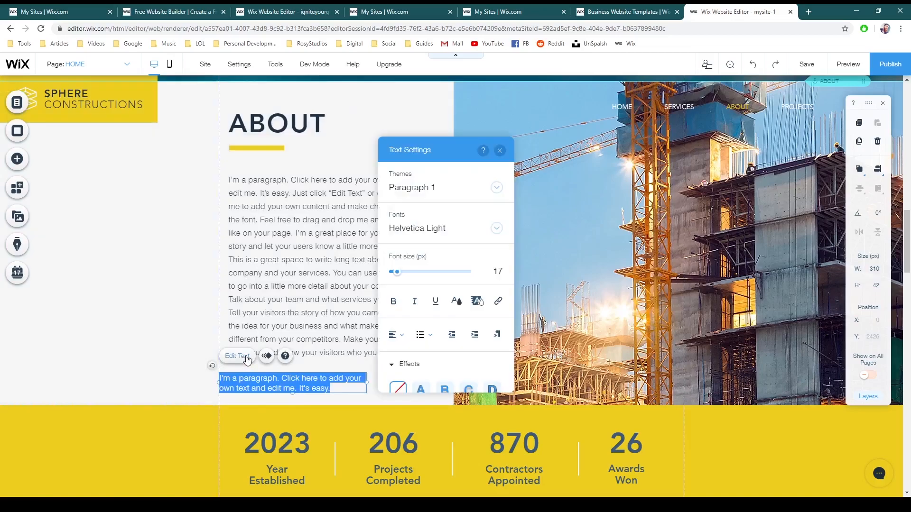
{"action": "left_click", "coordinate": [336, 386]}
{"action": "left_click_drag", "start_coordinate": [335, 386], "coordinate": [220, 378]}
{"action": "key", "text": "BackSpace"}
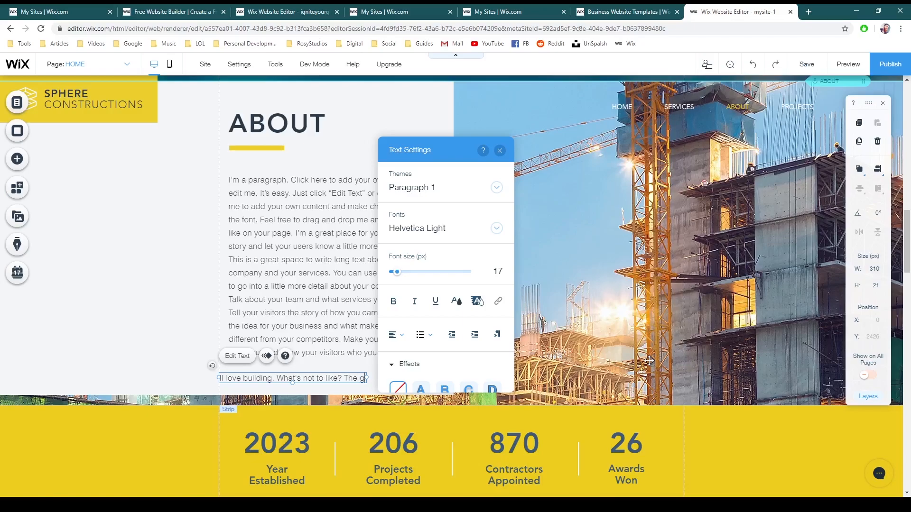
{"action": "type", "text": "lo"}
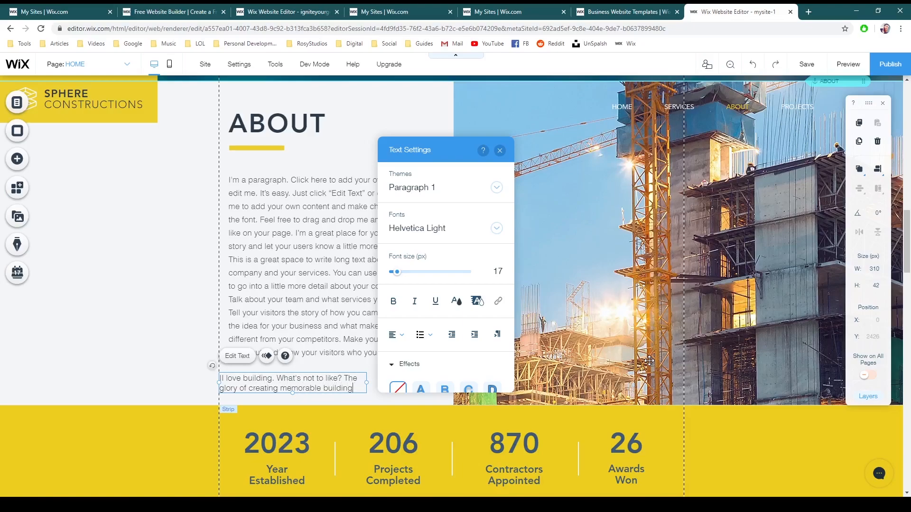
{"action": "type", "text": "or the community is great!"}
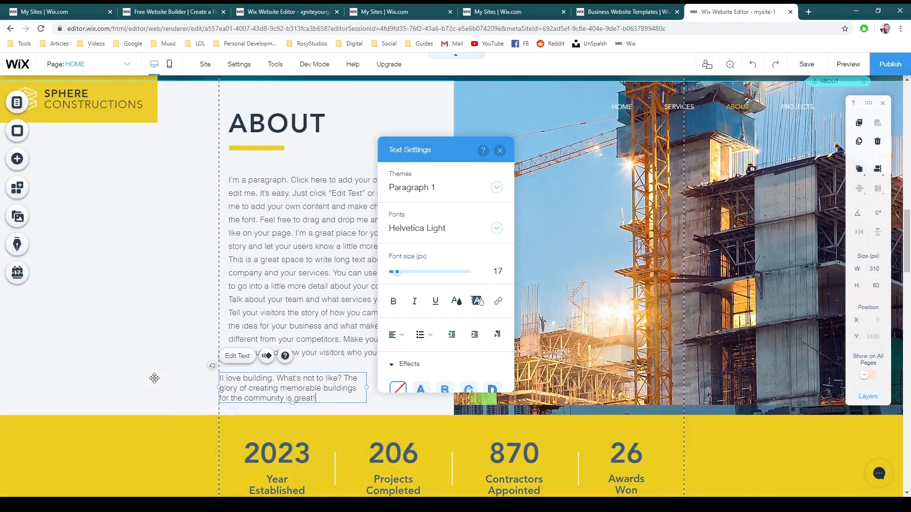
Stretch the white box behind the About text down to a height of 835 px and check the surrounding sections.
{"action": "left_click", "coordinate": [169, 379]}
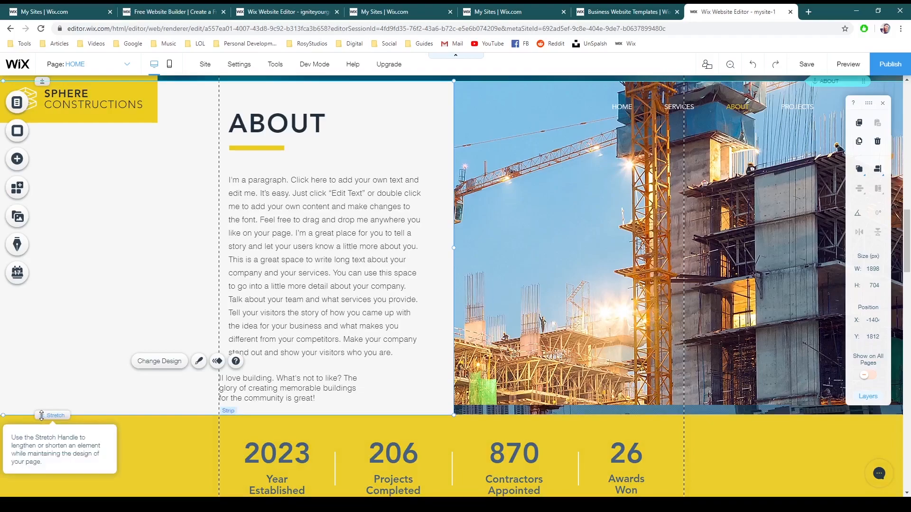
{"action": "left_click_drag", "start_coordinate": [44, 416], "coordinate": [93, 418]}
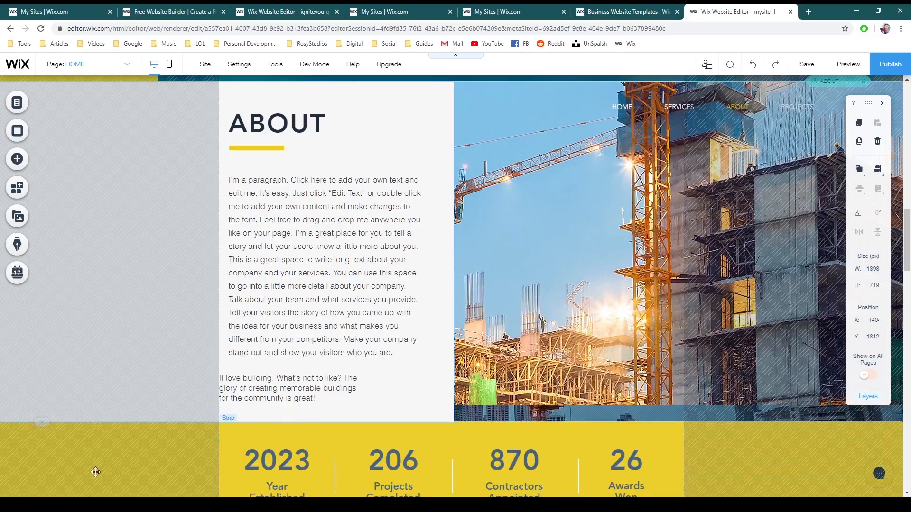
{"action": "left_click_drag", "start_coordinate": [95, 470], "coordinate": [95, 488]}
{"action": "scroll", "coordinate": [137, 413], "scroll_direction": "down", "scroll_amount": 3}
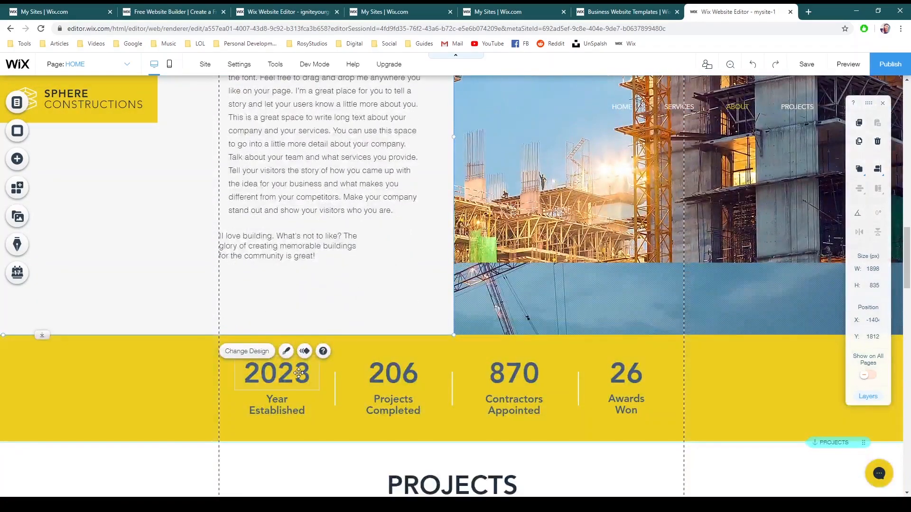
{"action": "scroll", "coordinate": [279, 348], "scroll_direction": "up", "scroll_amount": 9}
{"action": "scroll", "coordinate": [301, 372], "scroll_direction": "up", "scroll_amount": 5}
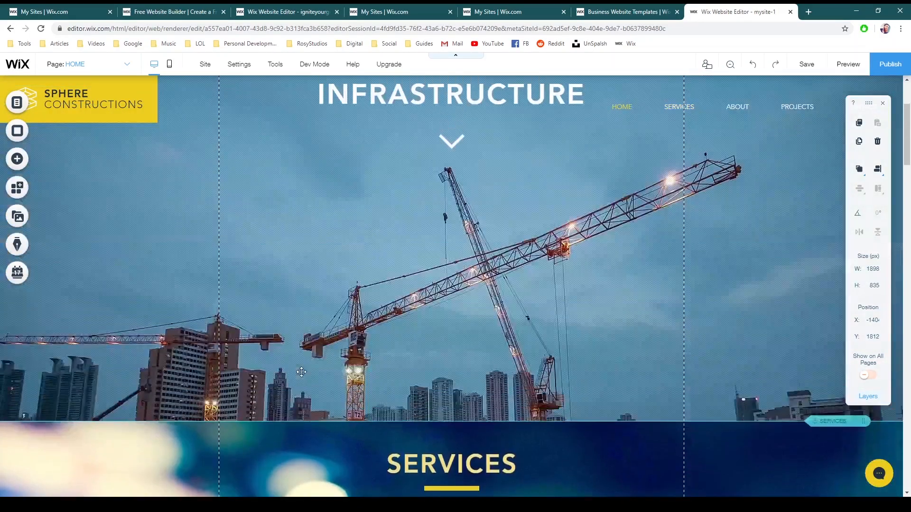
{"action": "scroll", "coordinate": [302, 369], "scroll_direction": "down", "scroll_amount": 8}
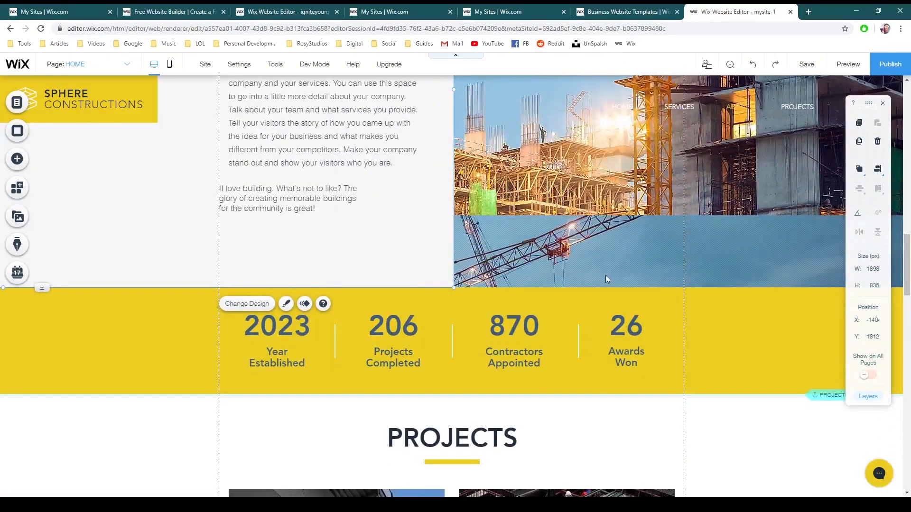
{"action": "scroll", "coordinate": [606, 274], "scroll_direction": "up", "scroll_amount": 3}
{"action": "scroll", "coordinate": [559, 310], "scroll_direction": "up", "scroll_amount": 3}
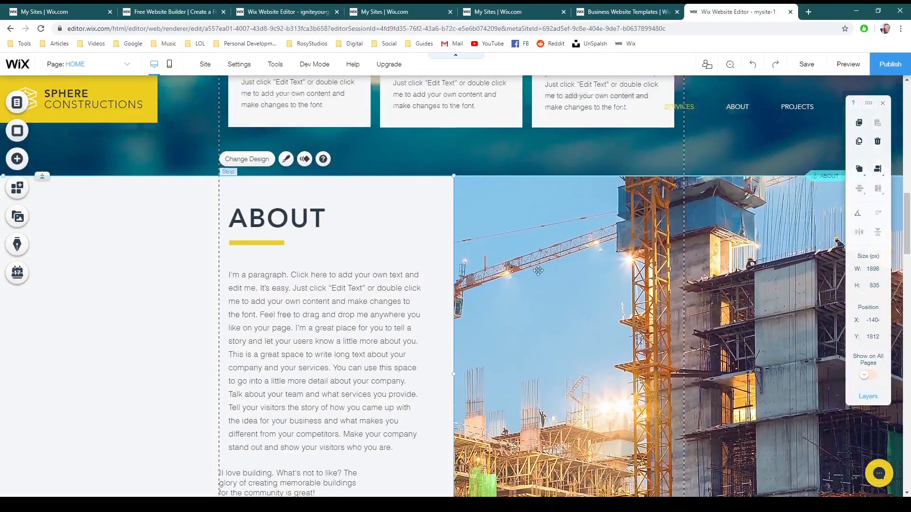
Select the About strip with the crane photo and stretch it down to a height of 836 px, level with the yellow statistics strip.
{"action": "left_click", "coordinate": [641, 228]}
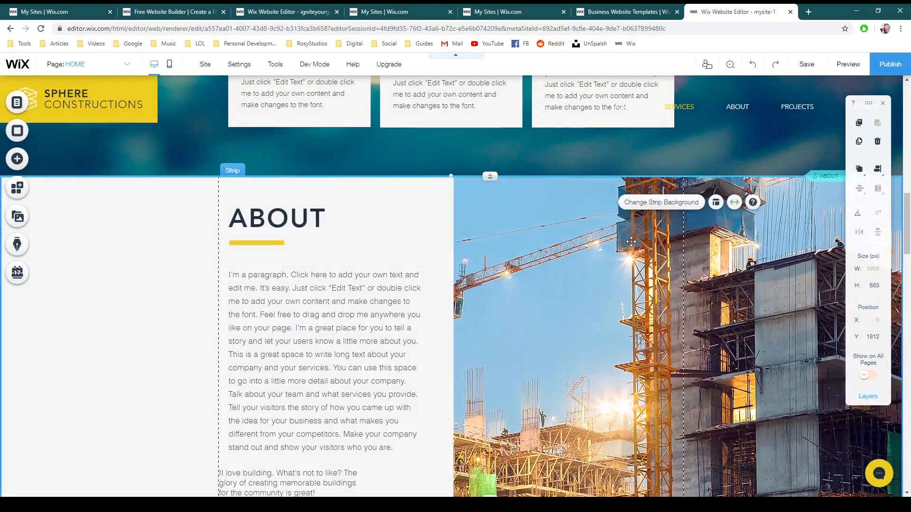
{"action": "scroll", "coordinate": [509, 274], "scroll_direction": "down", "scroll_amount": 1}
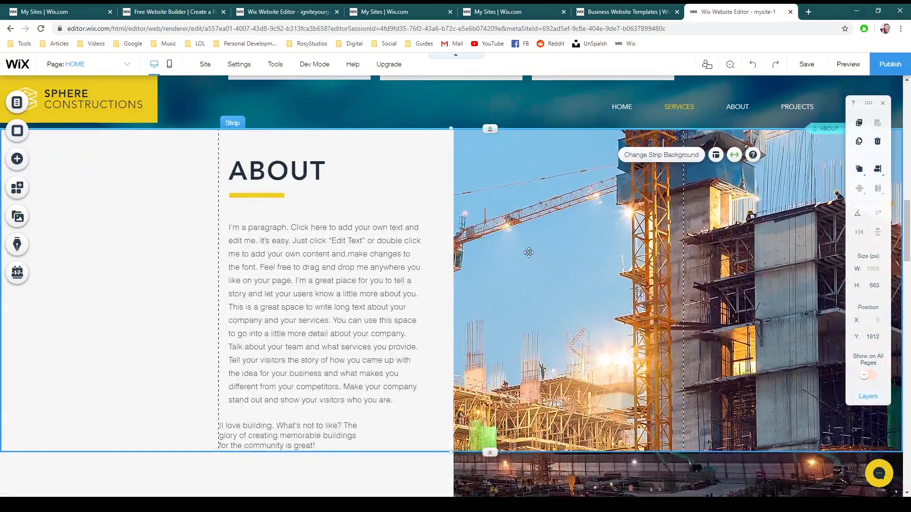
{"action": "scroll", "coordinate": [509, 273], "scroll_direction": "down", "scroll_amount": 1}
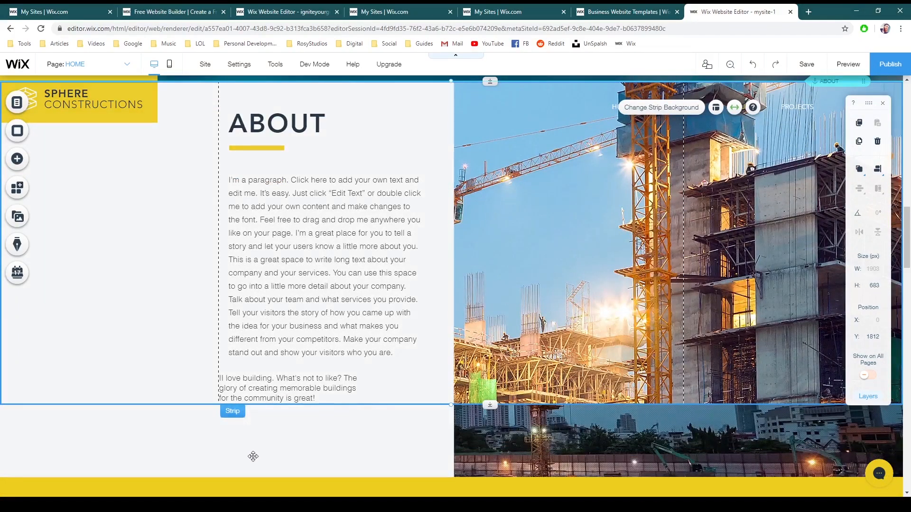
{"action": "left_click", "coordinate": [192, 479]}
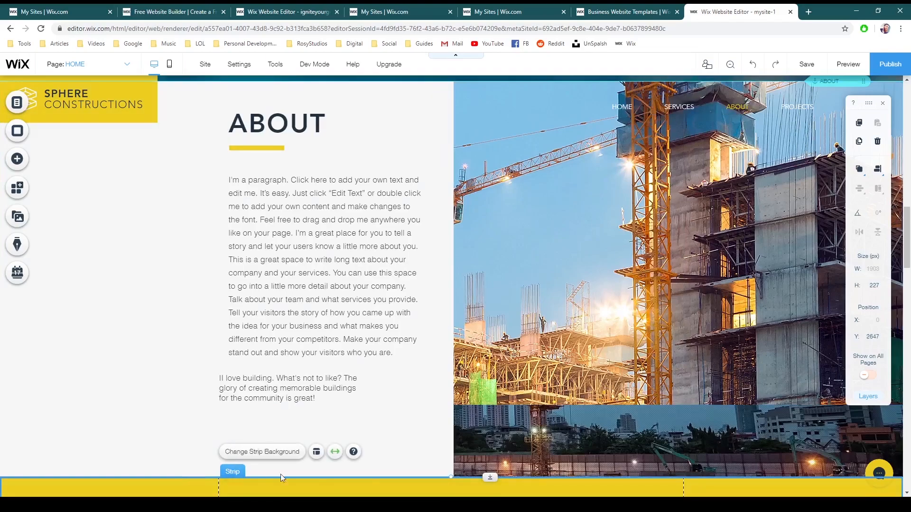
{"action": "left_click_drag", "start_coordinate": [495, 477], "coordinate": [496, 434]}
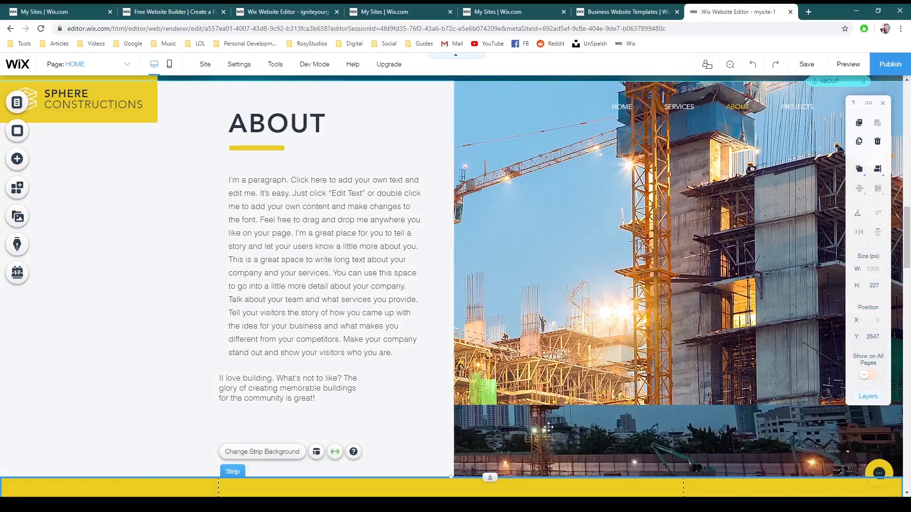
{"action": "left_click", "coordinate": [572, 430]}
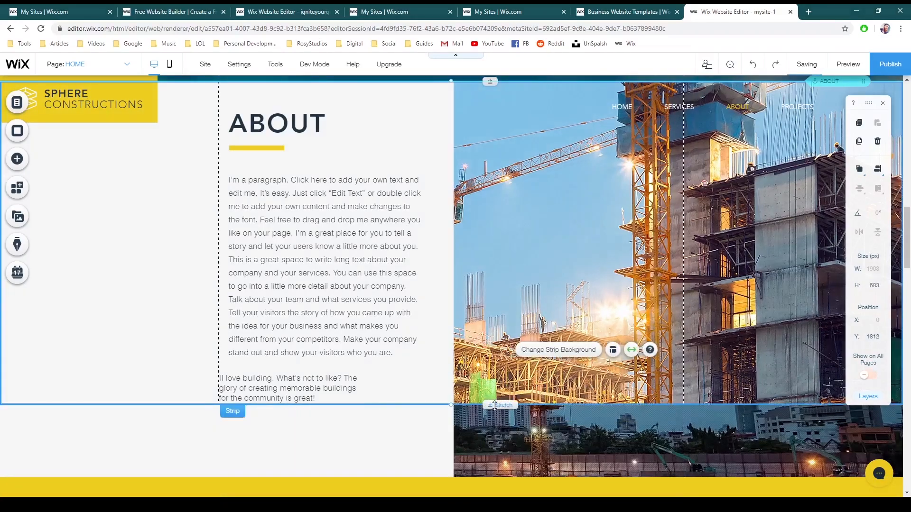
{"action": "left_click", "coordinate": [494, 416]}
{"action": "left_click_drag", "start_coordinate": [494, 416], "coordinate": [498, 476]}
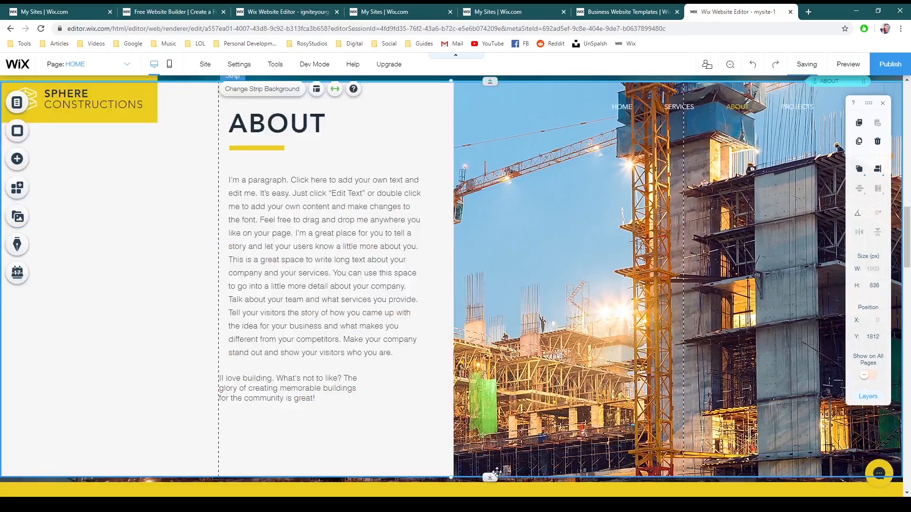
Shorten the About strip to a height of 736 px.
{"action": "scroll", "coordinate": [406, 389], "scroll_direction": "up", "scroll_amount": 3}
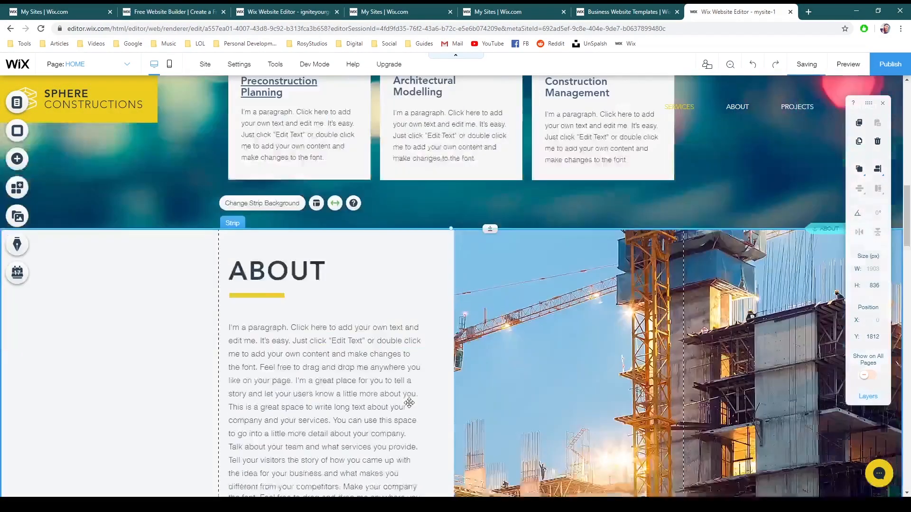
{"action": "scroll", "coordinate": [409, 403], "scroll_direction": "down", "scroll_amount": 4}
{"action": "left_click_drag", "start_coordinate": [491, 430], "coordinate": [490, 382]}
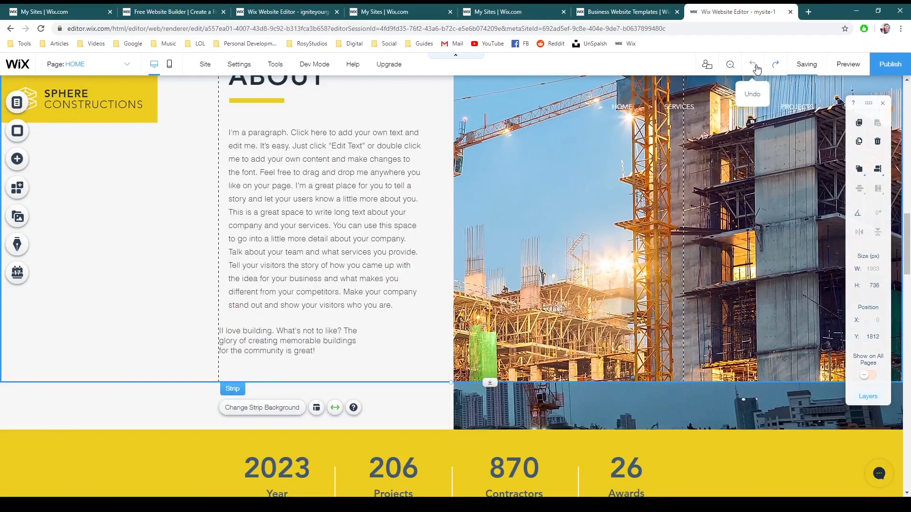
Undo the About strip and white box resizes and the last part of the text typed in the added paragraph.
{"action": "left_click", "coordinate": [756, 68]}
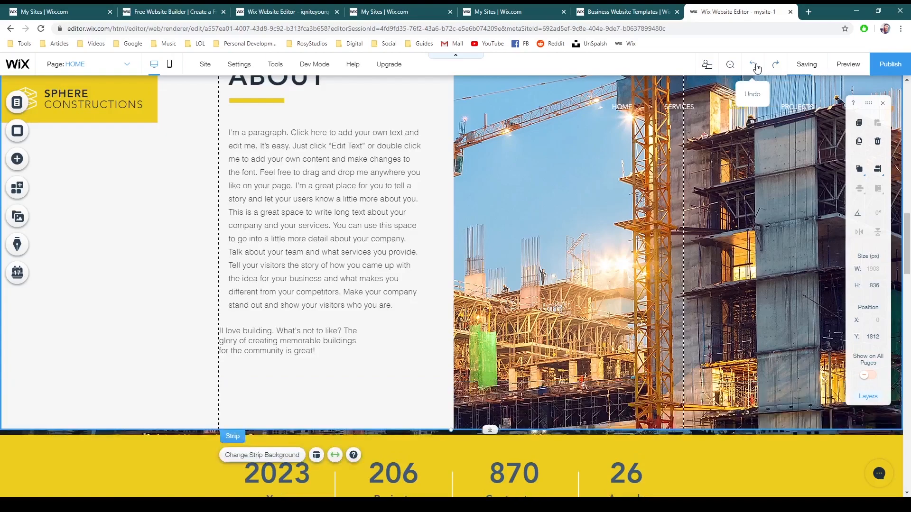
{"action": "left_click", "coordinate": [756, 68]}
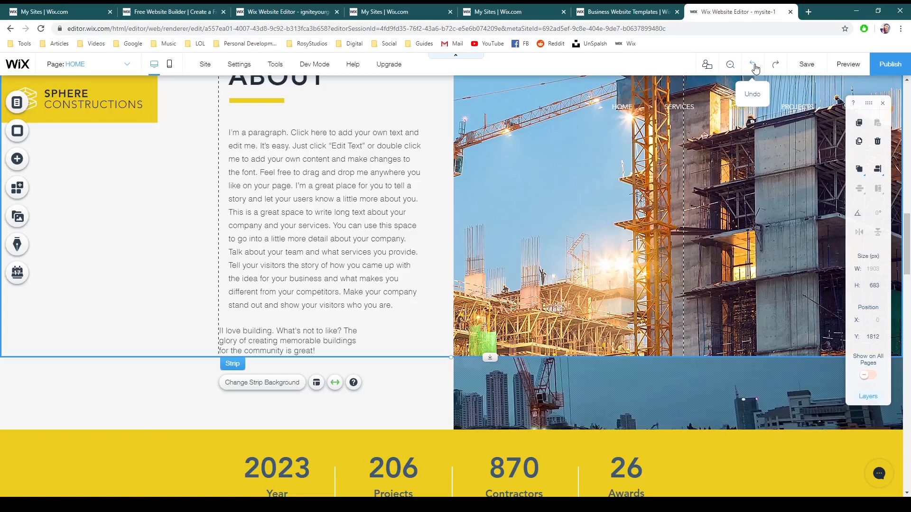
{"action": "left_click", "coordinate": [756, 68]}
{"action": "left_click", "coordinate": [751, 69]}
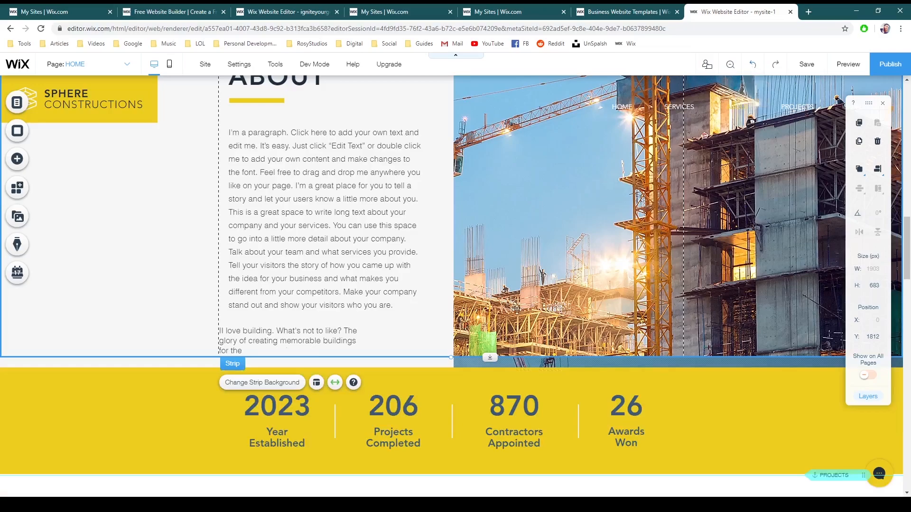
Complete the last line of the added About paragraph with the word "great" after "for the".
{"action": "left_click", "coordinate": [319, 349]}
{"action": "double_click", "coordinate": [268, 349]}
{"action": "left_click", "coordinate": [267, 349]}
{"action": "type", "text": "great"}
{"action": "left_click", "coordinate": [251, 387]}
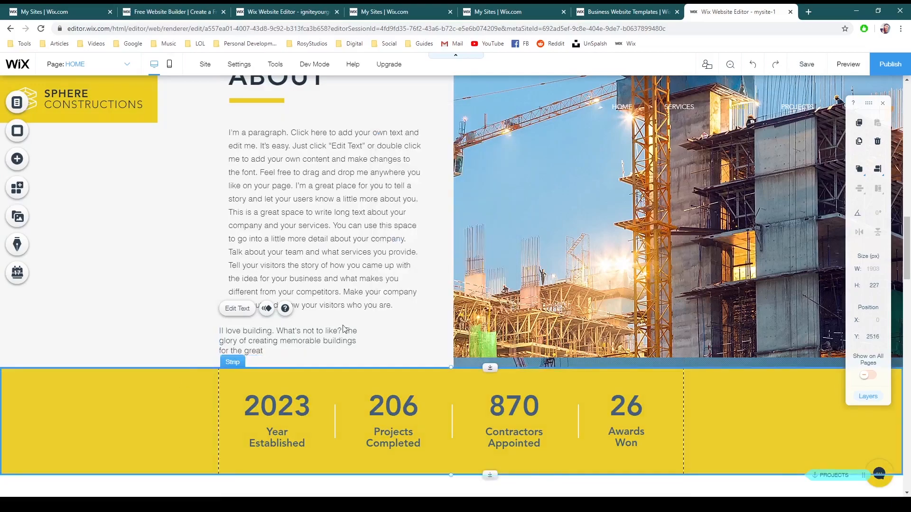
Open the image settings for the About strip's background.
{"action": "scroll", "coordinate": [668, 278], "scroll_direction": "up", "scroll_amount": 4}
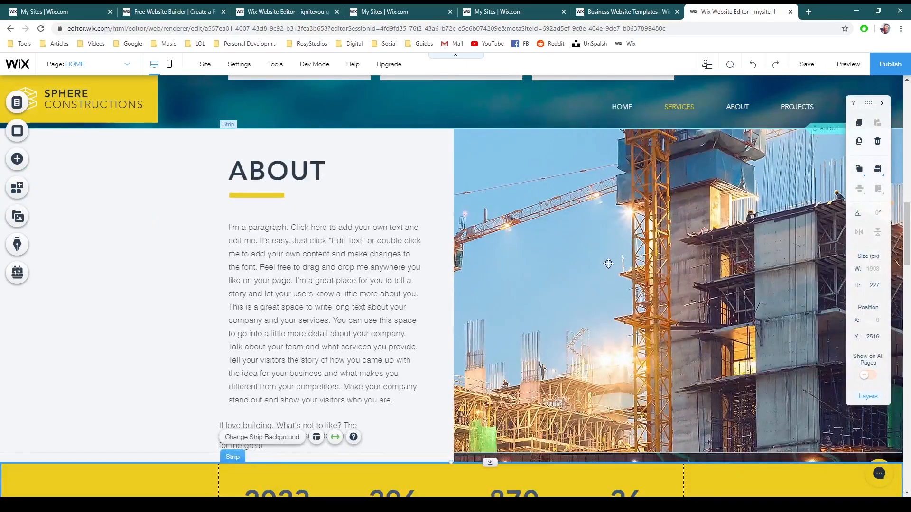
{"action": "left_click", "coordinate": [609, 263]}
{"action": "left_click", "coordinate": [616, 239]}
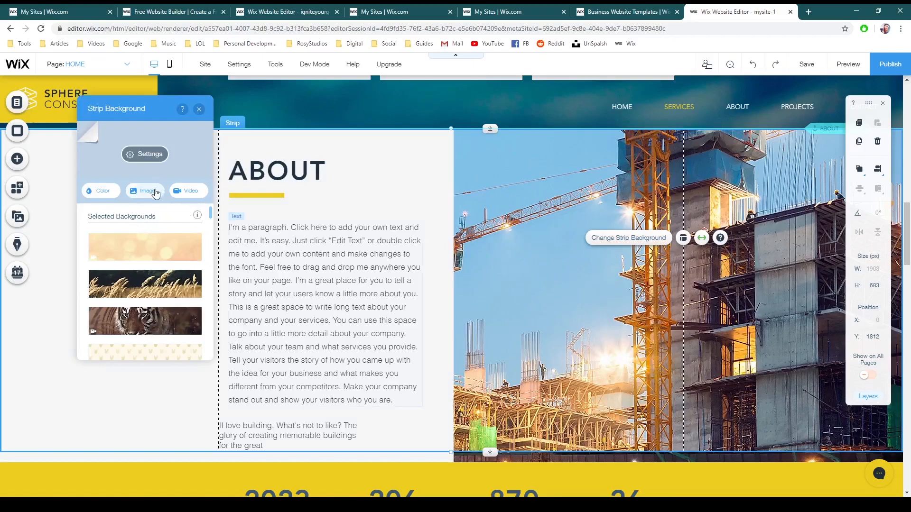
{"action": "left_click", "coordinate": [144, 154]}
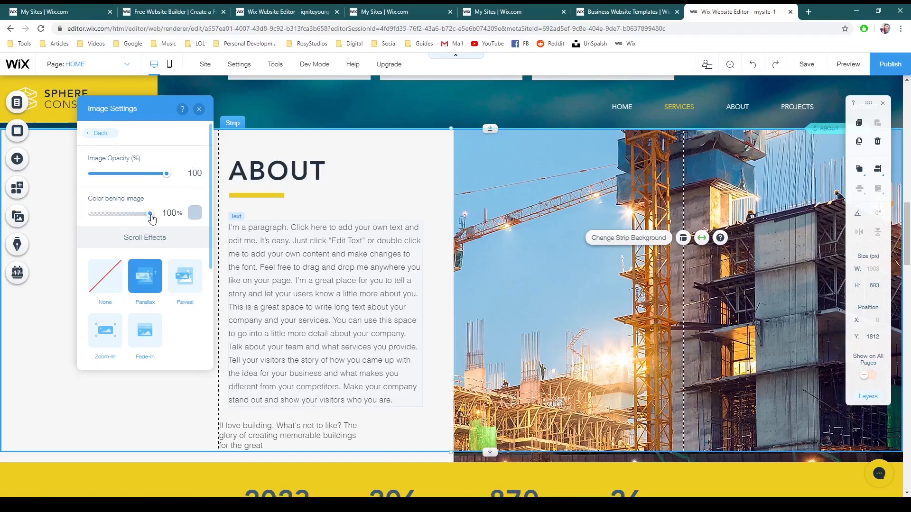
Try the opacity of the color behind the image, return it to 100%, and view the available colors without choosing one.
{"action": "left_click_drag", "start_coordinate": [141, 218], "coordinate": [118, 217]}
{"action": "left_click_drag", "start_coordinate": [101, 218], "coordinate": [168, 222]}
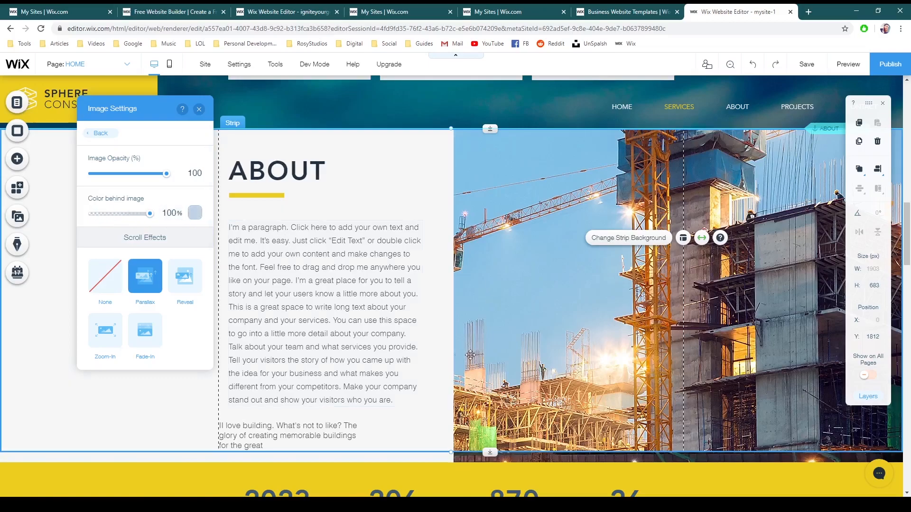
{"action": "mouse_move", "coordinate": [166, 178]}
{"action": "left_mouse_down"}
{"action": "mouse_move", "coordinate": [66, 169]}
{"action": "mouse_move", "coordinate": [178, 172]}
{"action": "left_mouse_up"}
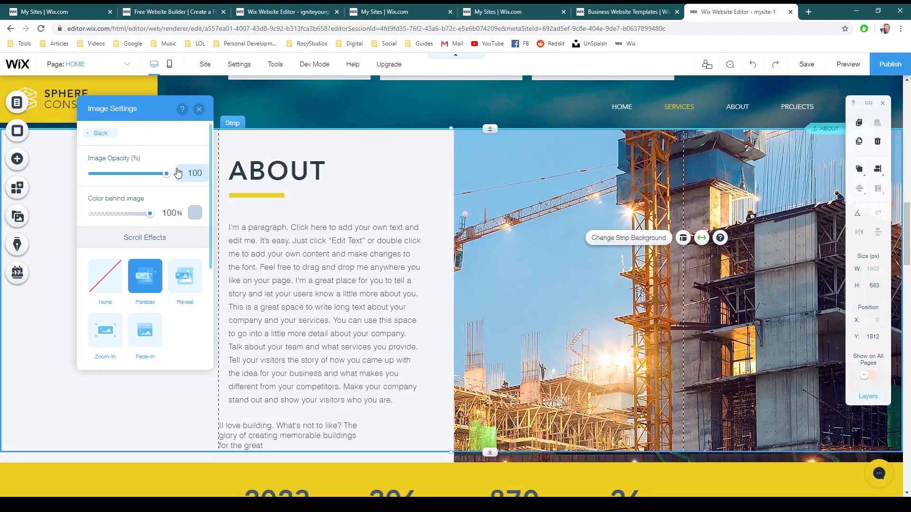
{"action": "left_click", "coordinate": [194, 213]}
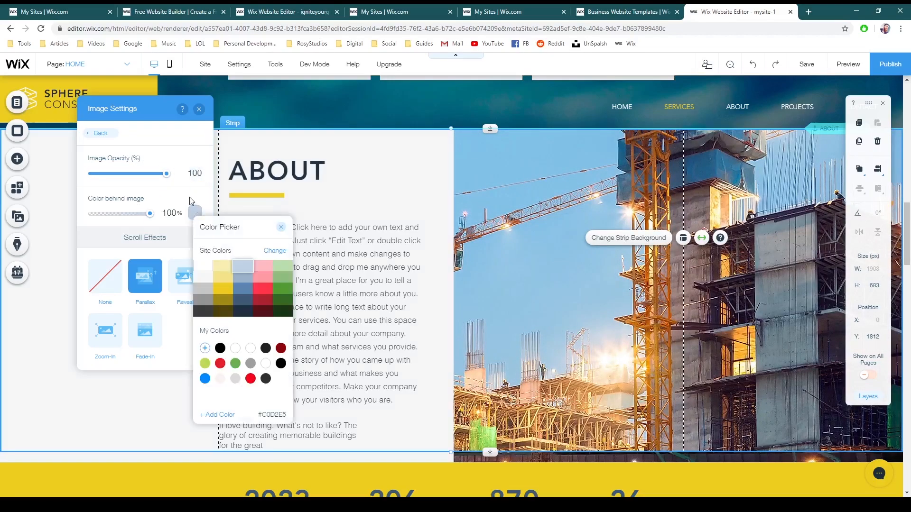
{"action": "left_click", "coordinate": [226, 199]}
Apply the Fade-In scroll effect to the About strip's background image and close the image settings.
{"action": "scroll", "coordinate": [152, 252], "scroll_direction": "down", "scroll_amount": 2}
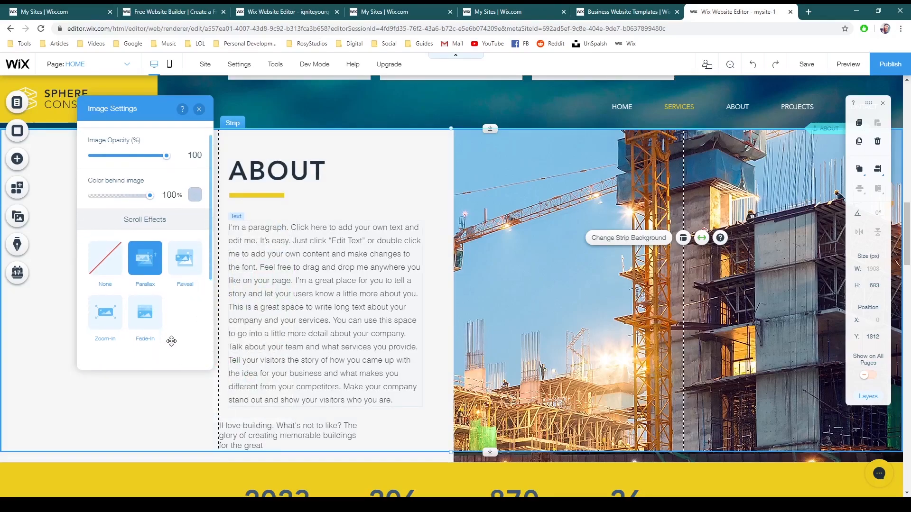
{"action": "left_click", "coordinate": [145, 238]}
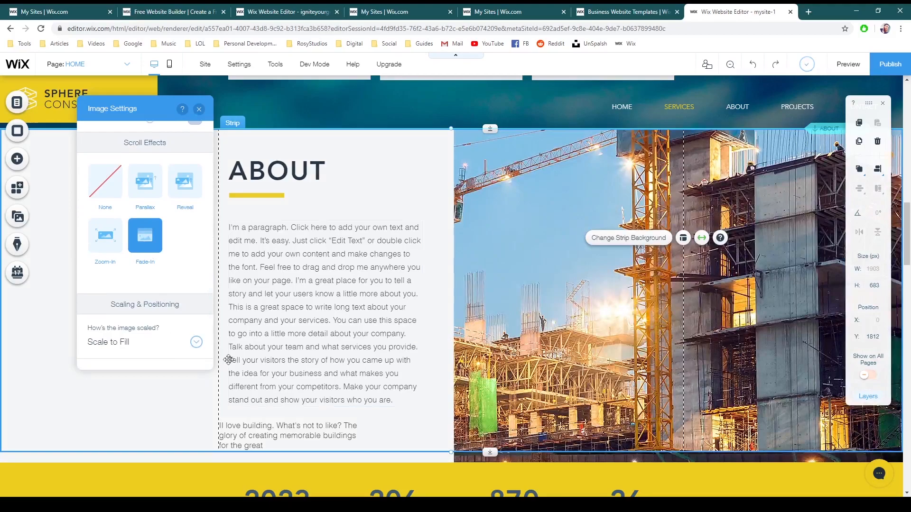
{"action": "scroll", "coordinate": [227, 359], "scroll_direction": "down", "scroll_amount": 3}
{"action": "left_click", "coordinate": [200, 111]}
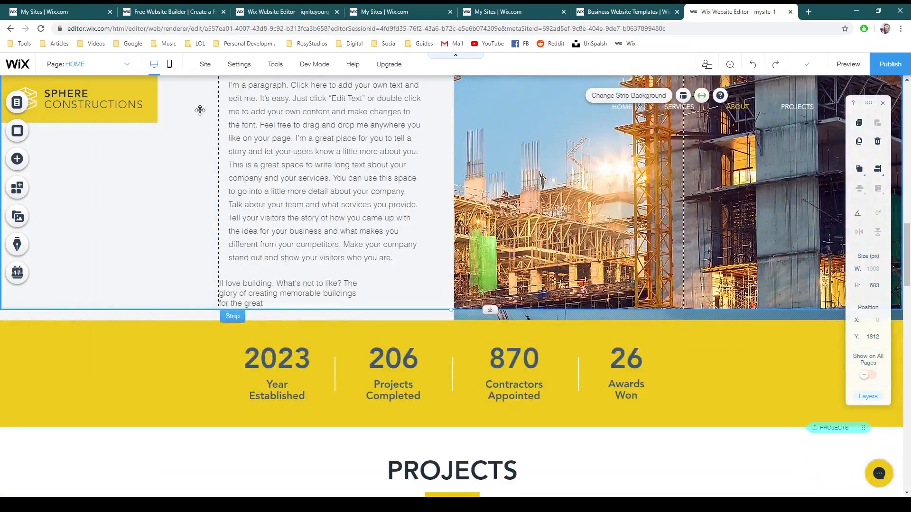
Move the added paragraph to X 20, Y 2418 so it lines up with the About text above it.
{"action": "scroll", "coordinate": [317, 305], "scroll_direction": "up", "scroll_amount": 1}
{"action": "scroll", "coordinate": [317, 305], "scroll_direction": "up", "scroll_amount": 1}
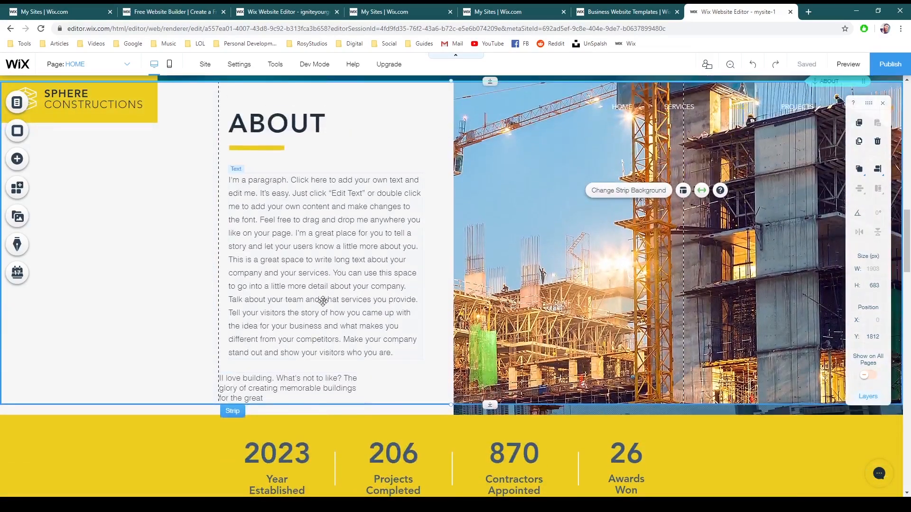
{"action": "left_click_drag", "start_coordinate": [258, 385], "coordinate": [268, 381]}
Review the home page's Services, About, statistics and Projects sections, checking the strip backgrounds and the project gallery.
{"action": "scroll", "coordinate": [177, 366], "scroll_direction": "down", "scroll_amount": 4}
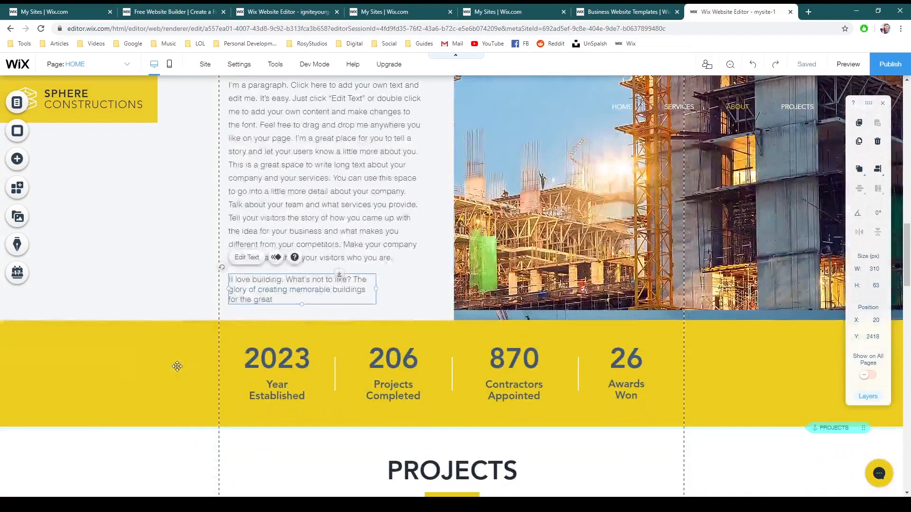
{"action": "scroll", "coordinate": [177, 366], "scroll_direction": "down", "scroll_amount": 2}
{"action": "scroll", "coordinate": [298, 382], "scroll_direction": "up", "scroll_amount": 10}
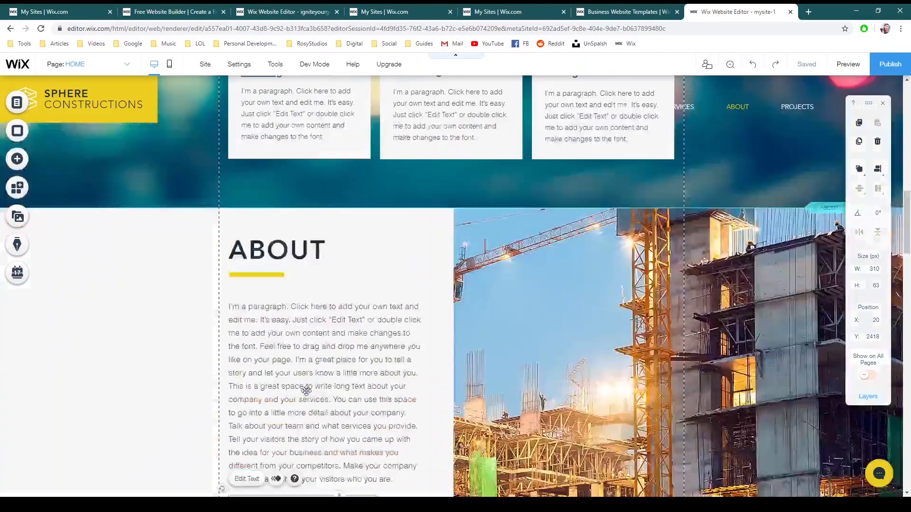
{"action": "scroll", "coordinate": [298, 382], "scroll_direction": "up", "scroll_amount": 6}
{"action": "scroll", "coordinate": [300, 375], "scroll_direction": "down", "scroll_amount": 13}
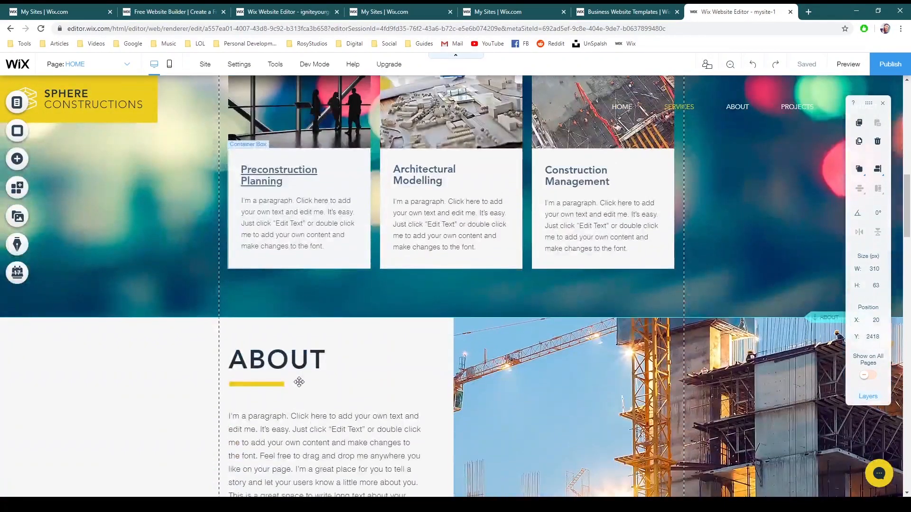
{"action": "scroll", "coordinate": [299, 376], "scroll_direction": "down", "scroll_amount": 7}
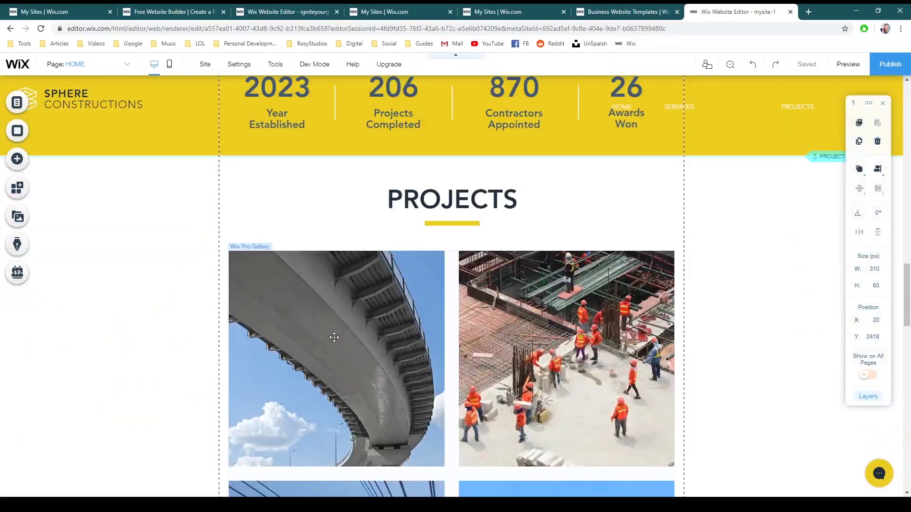
{"action": "scroll", "coordinate": [335, 337], "scroll_direction": "up", "scroll_amount": 2}
{"action": "scroll", "coordinate": [334, 337], "scroll_direction": "up", "scroll_amount": 2}
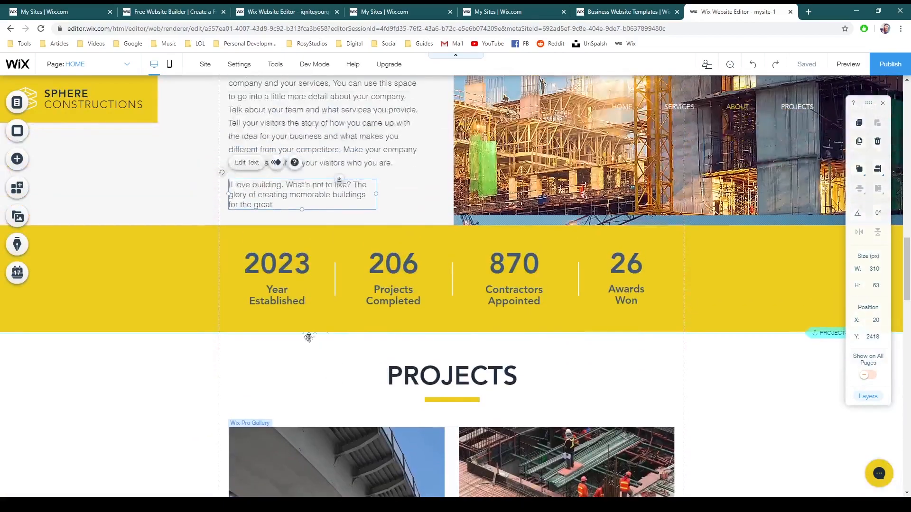
{"action": "left_click", "coordinate": [163, 368]}
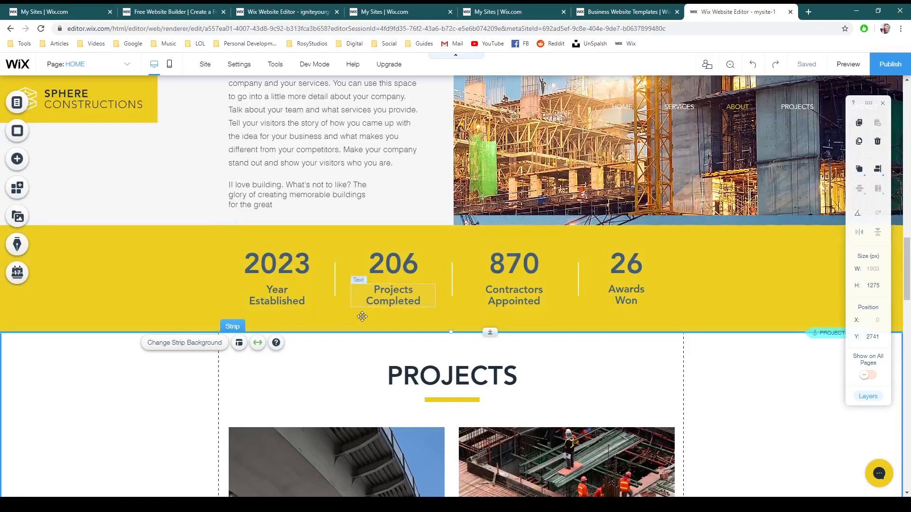
{"action": "scroll", "coordinate": [368, 323], "scroll_direction": "up", "scroll_amount": 2}
{"action": "scroll", "coordinate": [372, 330], "scroll_direction": "up", "scroll_amount": 10}
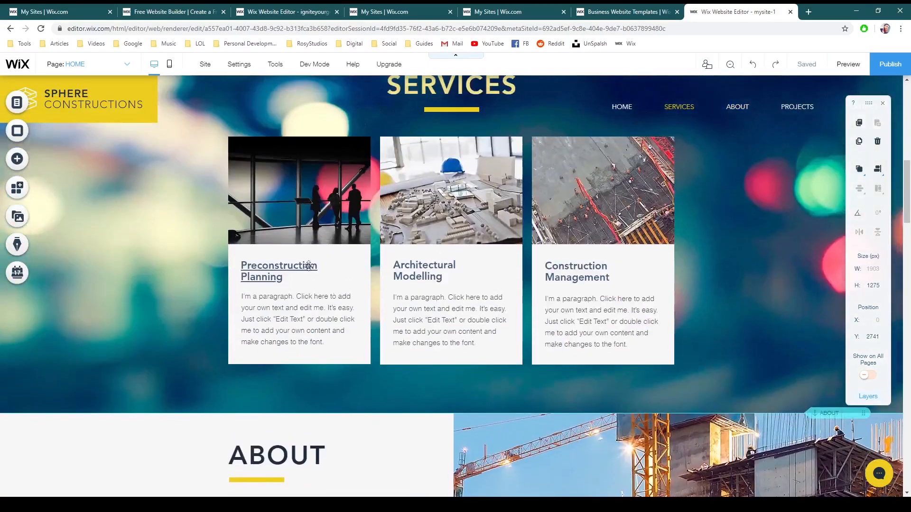
{"action": "scroll", "coordinate": [321, 207], "scroll_direction": "down", "scroll_amount": 6}
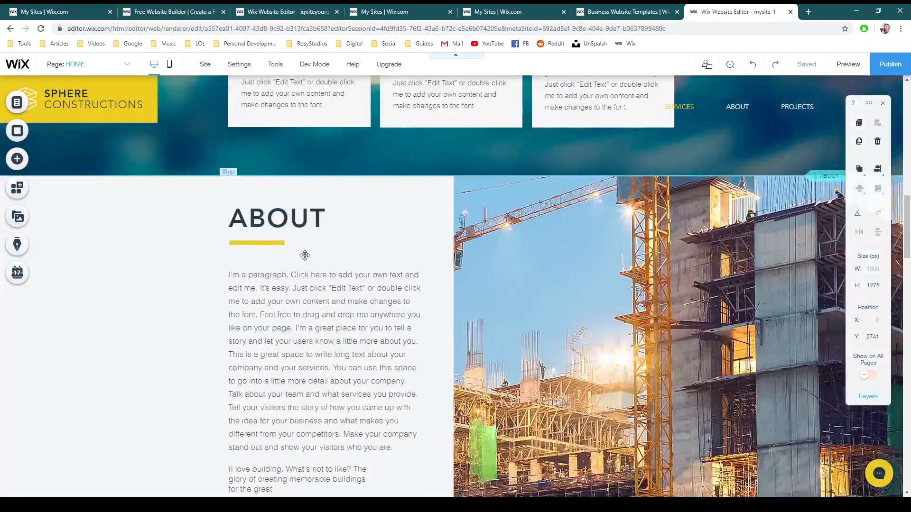
{"action": "scroll", "coordinate": [327, 199], "scroll_direction": "down", "scroll_amount": 8}
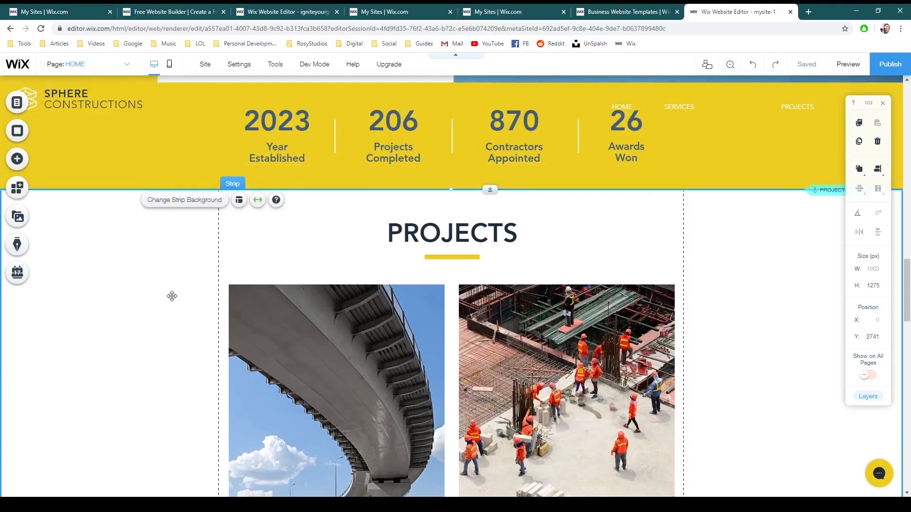
{"action": "scroll", "coordinate": [171, 297], "scroll_direction": "down", "scroll_amount": 2}
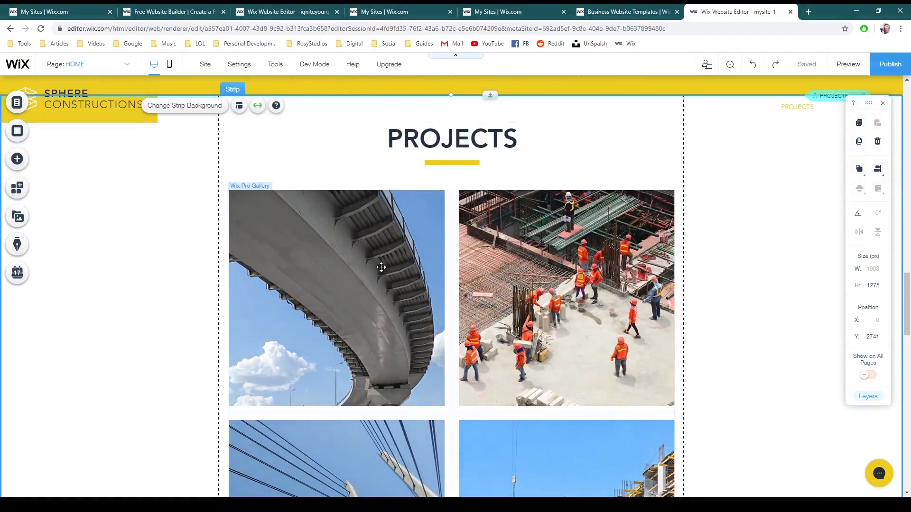
{"action": "scroll", "coordinate": [380, 269], "scroll_direction": "down", "scroll_amount": 2}
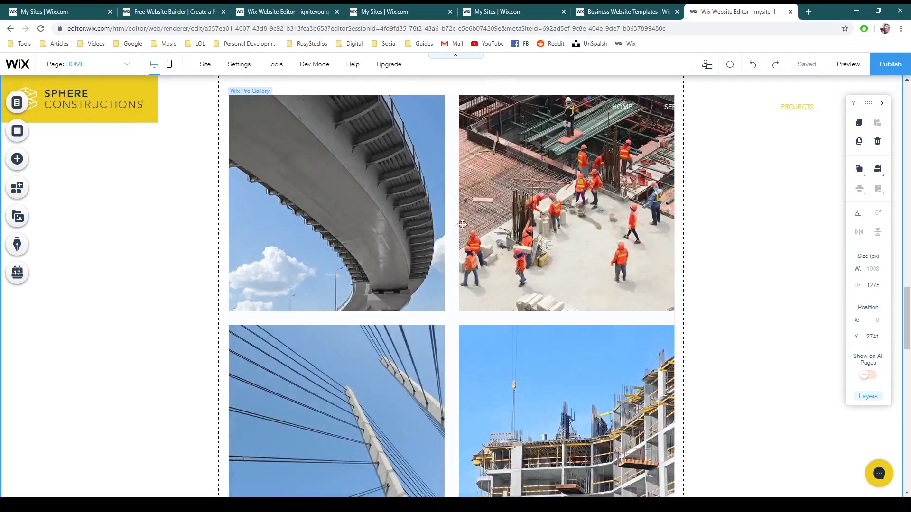
{"action": "scroll", "coordinate": [348, 231], "scroll_direction": "up", "scroll_amount": 1}
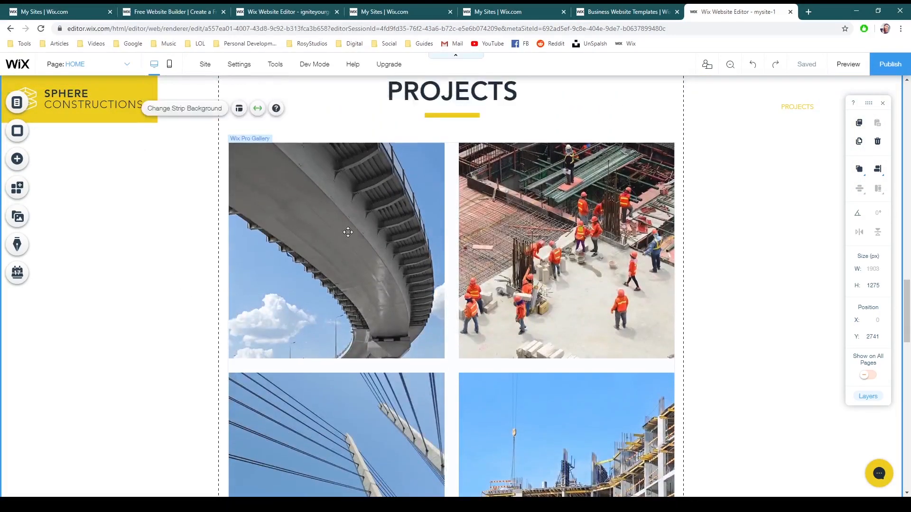
Add a Grid (Pro Gallery) over the existing gallery in the Projects section.
{"action": "left_click", "coordinate": [564, 230]}
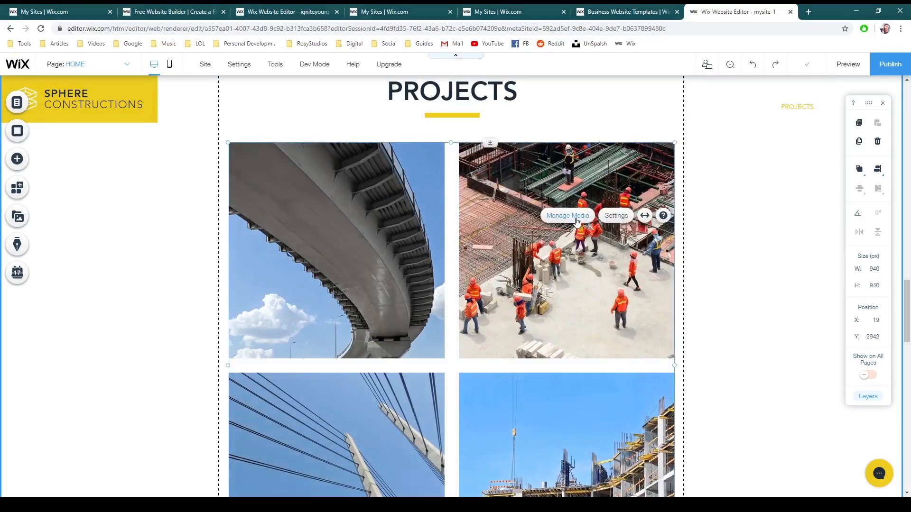
{"action": "scroll", "coordinate": [584, 239], "scroll_direction": "up", "scroll_amount": 1}
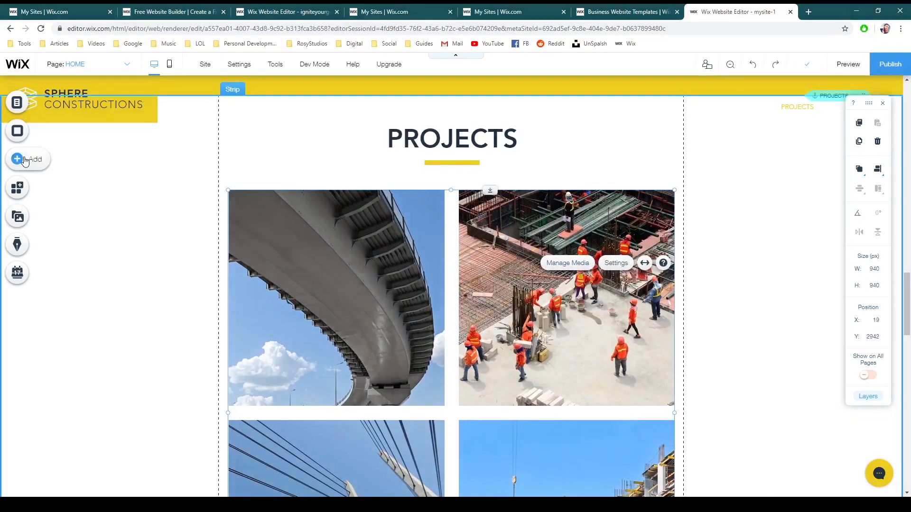
{"action": "left_click", "coordinate": [26, 160]}
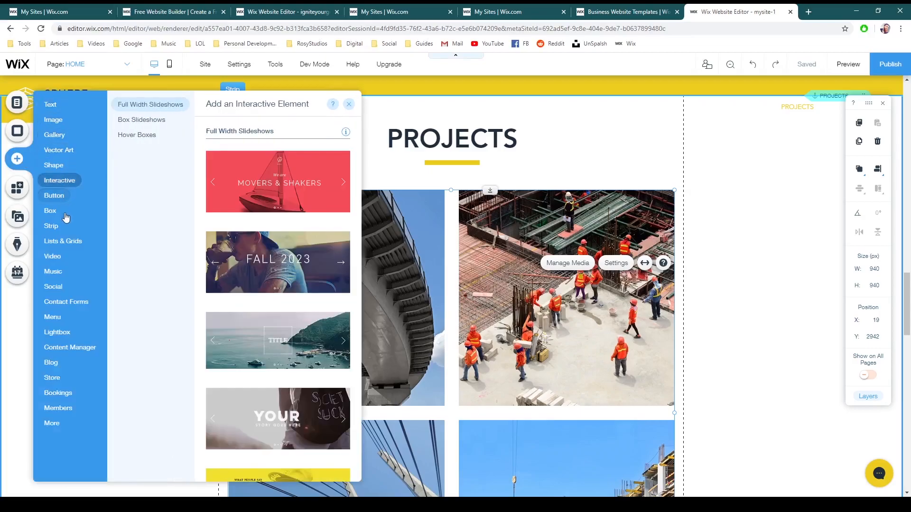
{"action": "mouse_move", "coordinate": [63, 141]}
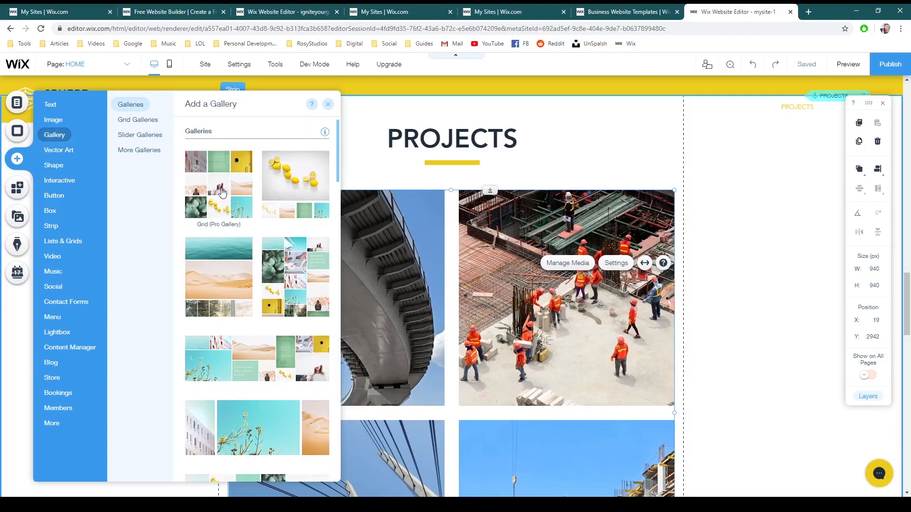
{"action": "left_click_drag", "start_coordinate": [221, 191], "coordinate": [473, 254]}
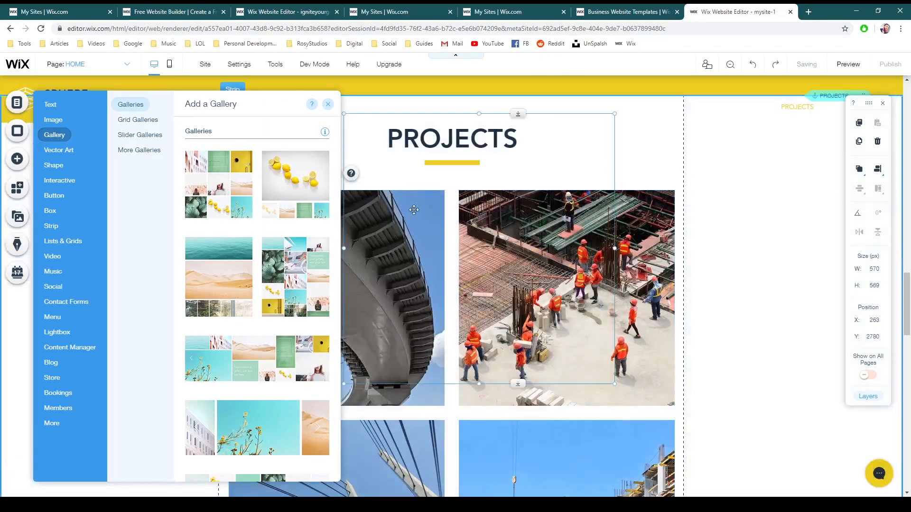
{"action": "left_click", "coordinate": [328, 108]}
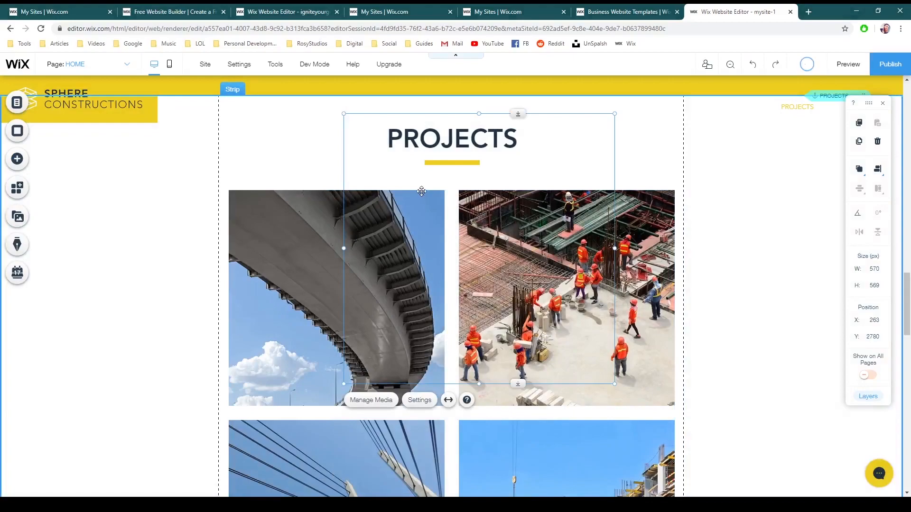
Put the new grid gallery in place of the old project gallery at X 17, Y 2914, enlarged to 879 by 1470 px.
{"action": "left_click_drag", "start_coordinate": [389, 179], "coordinate": [299, 246]}
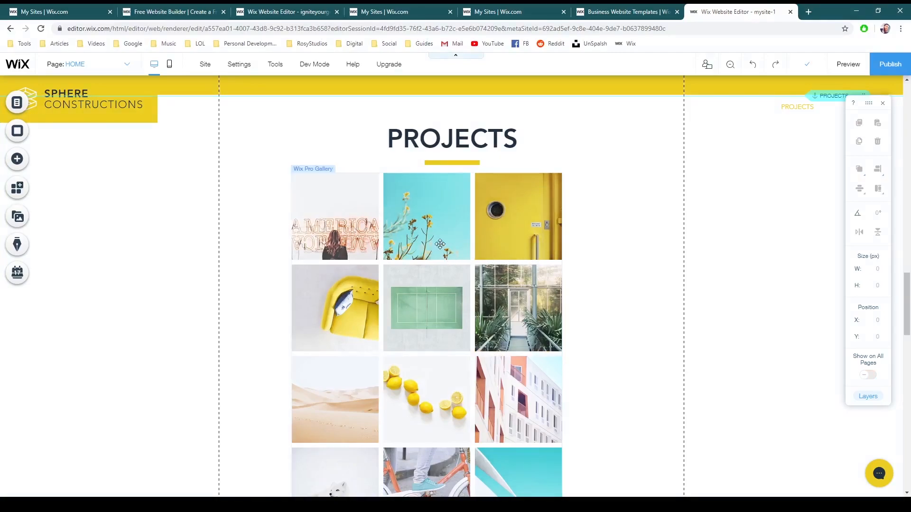
{"action": "left_click_drag", "start_coordinate": [441, 244], "coordinate": [374, 245]}
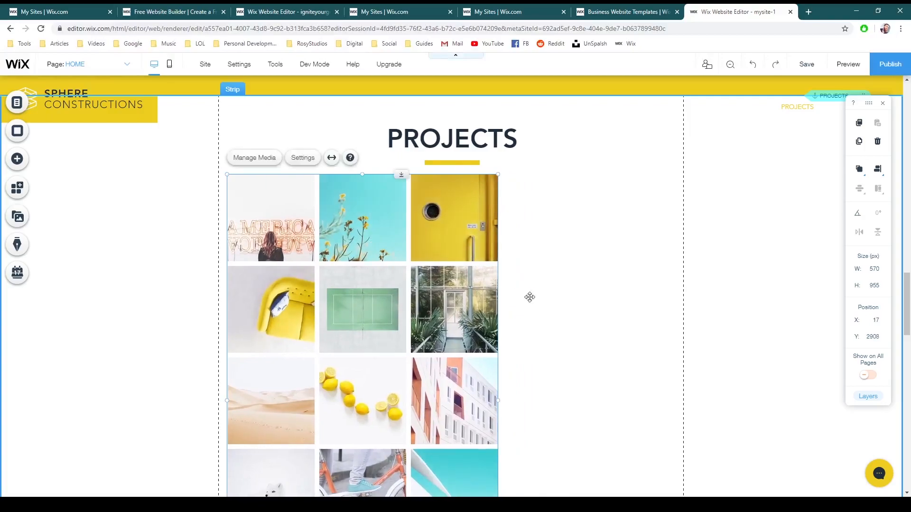
{"action": "left_click_drag", "start_coordinate": [499, 175], "coordinate": [646, 178]}
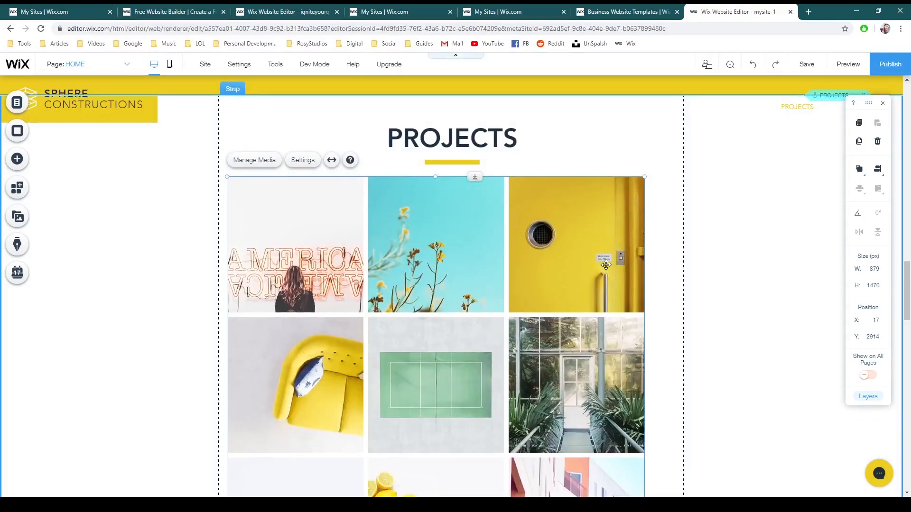
Replace the sixth gallery image, the greenhouse, with the Urban Skate Park picture from Media from Wix.
{"action": "scroll", "coordinate": [611, 263], "scroll_direction": "down", "scroll_amount": 4}
{"action": "scroll", "coordinate": [604, 267], "scroll_direction": "down", "scroll_amount": 4}
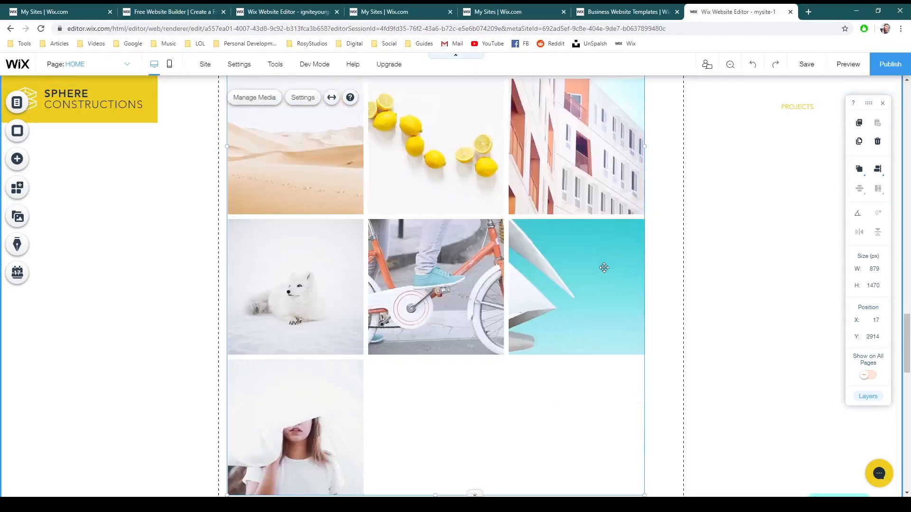
{"action": "left_click", "coordinate": [453, 282]}
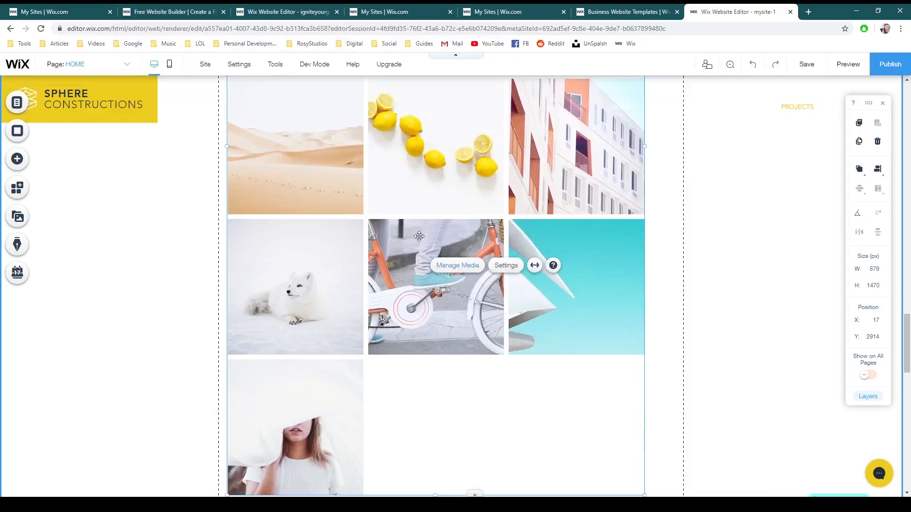
{"action": "left_click", "coordinate": [472, 267]}
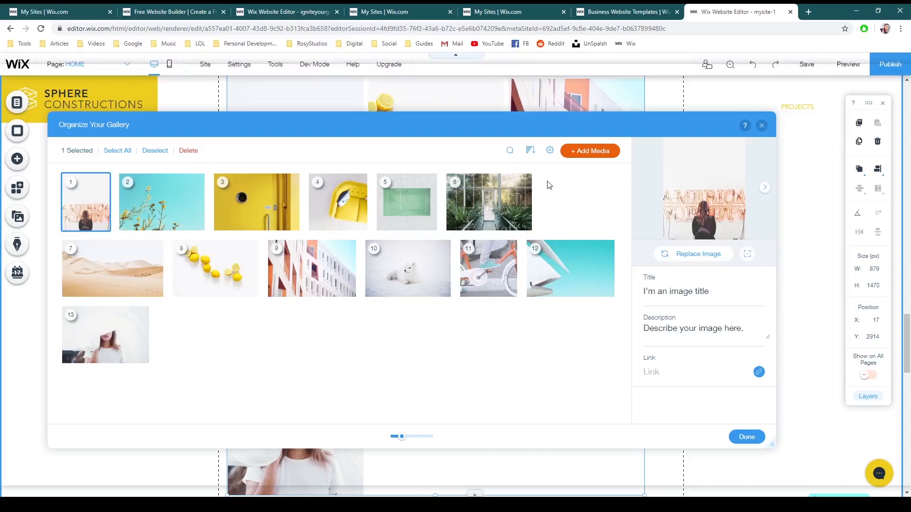
{"action": "left_click", "coordinate": [527, 209]}
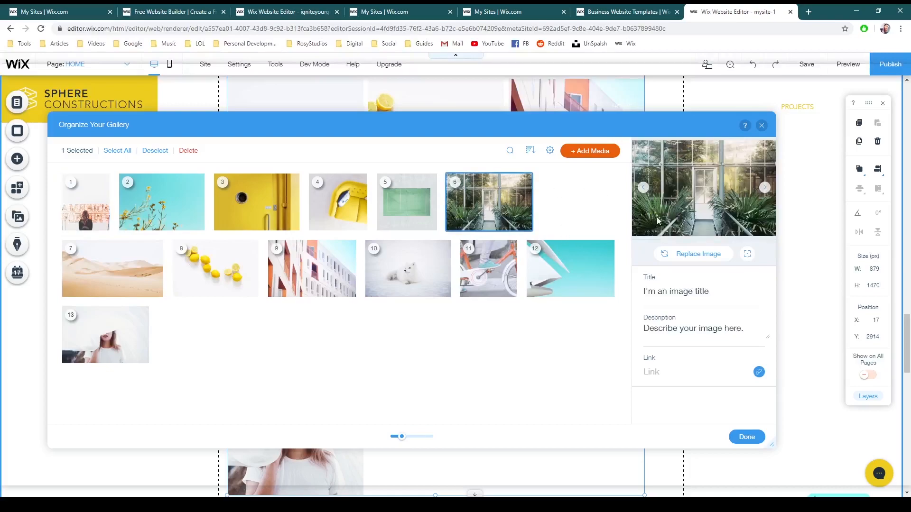
{"action": "left_click", "coordinate": [689, 254]}
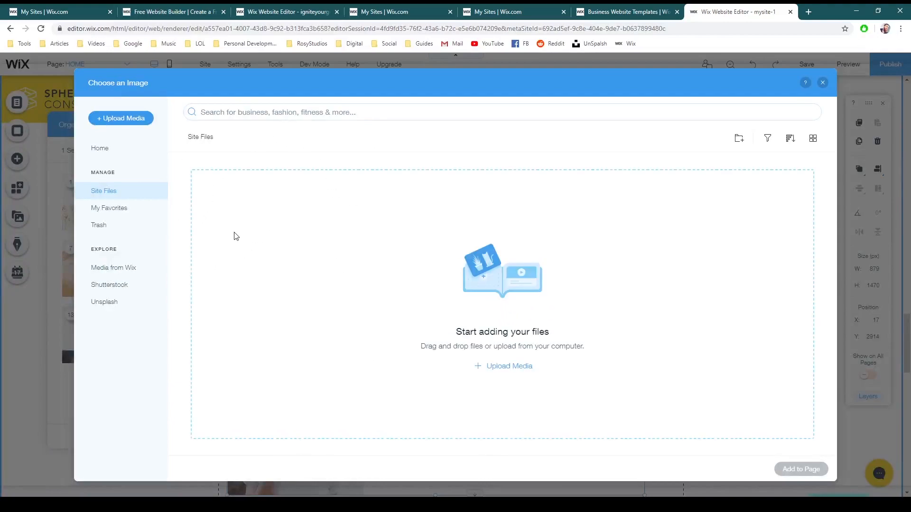
{"action": "left_click", "coordinate": [134, 269]}
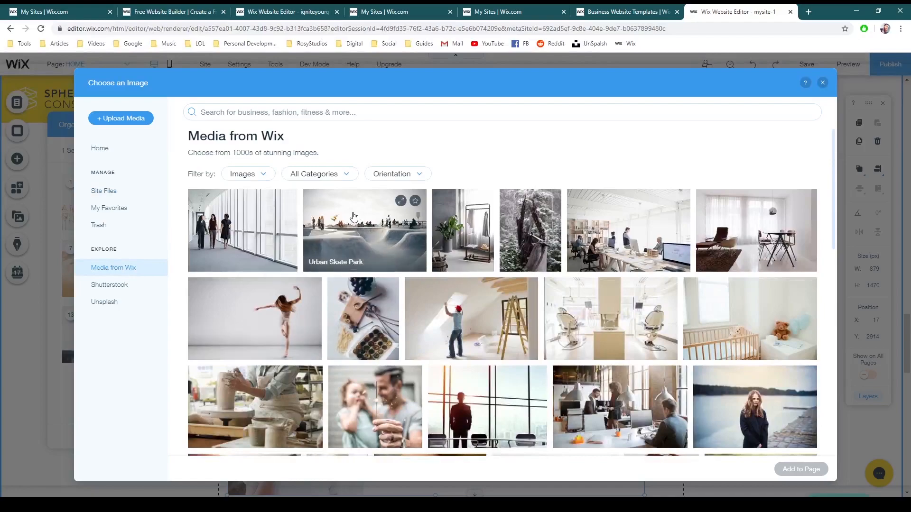
{"action": "left_click", "coordinate": [354, 216]}
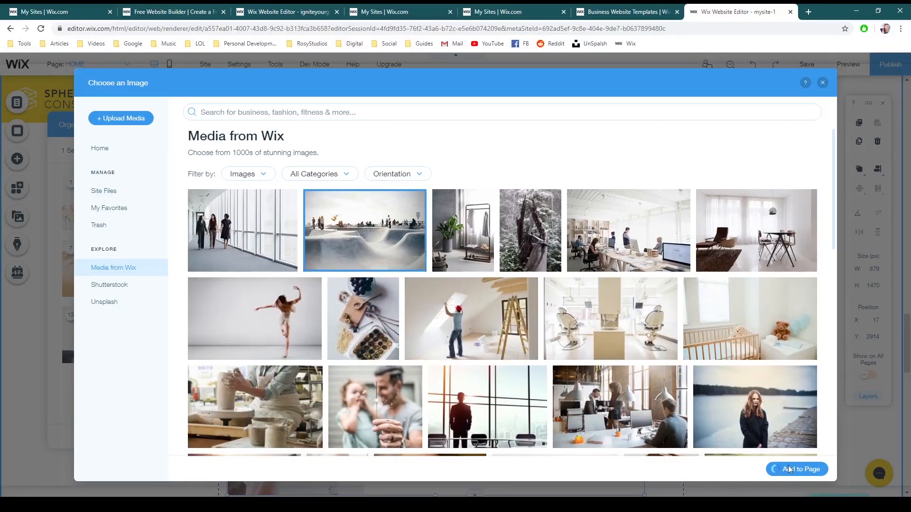
{"action": "left_click", "coordinate": [789, 469]}
{"action": "left_click", "coordinate": [85, 209]}
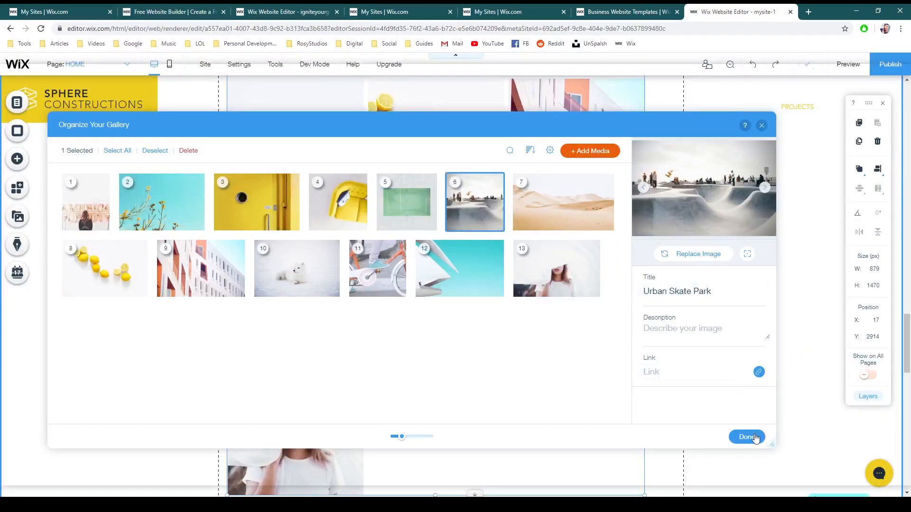
{"action": "left_click", "coordinate": [755, 437]}
Add the dark themed button with the 3D shadow edge to the Projects section.
{"action": "scroll", "coordinate": [483, 388], "scroll_direction": "up", "scroll_amount": 7}
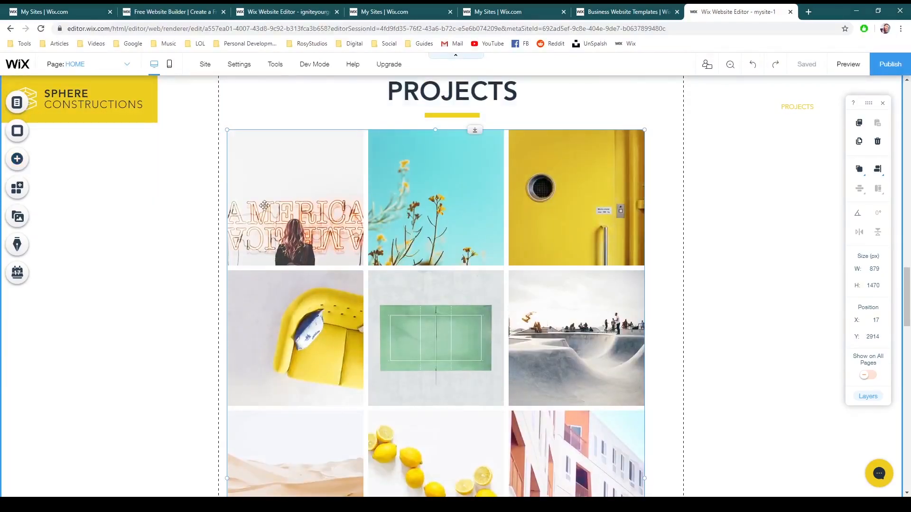
{"action": "left_click", "coordinate": [18, 161]}
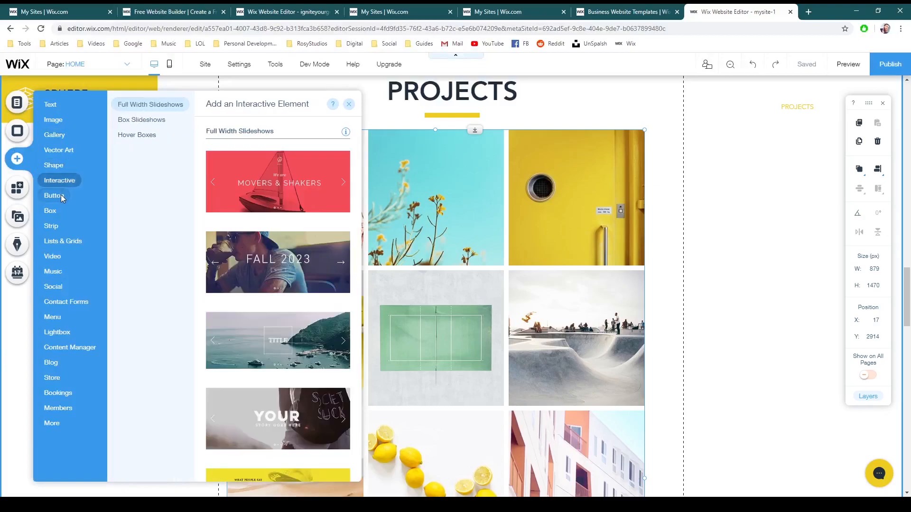
{"action": "mouse_move", "coordinate": [58, 198]}
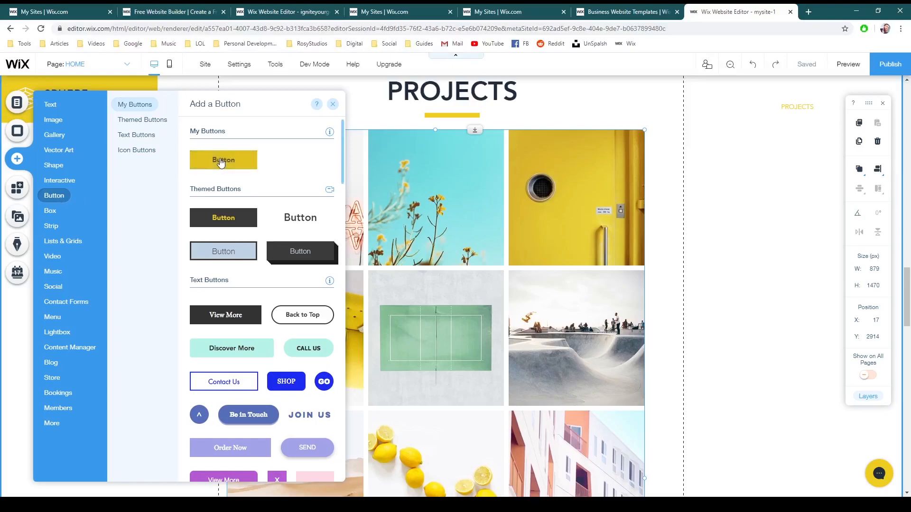
{"action": "scroll", "coordinate": [232, 202], "scroll_direction": "down", "scroll_amount": 1}
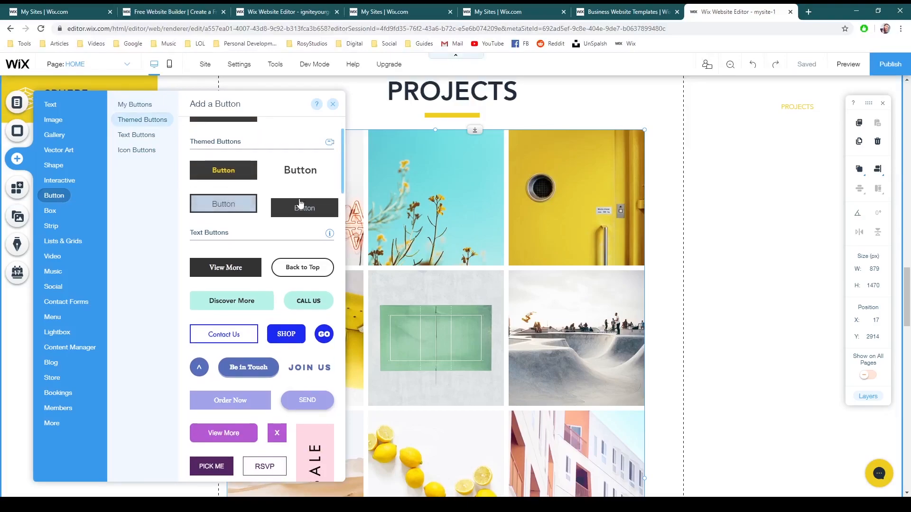
{"action": "left_click_drag", "start_coordinate": [300, 210], "coordinate": [479, 445]}
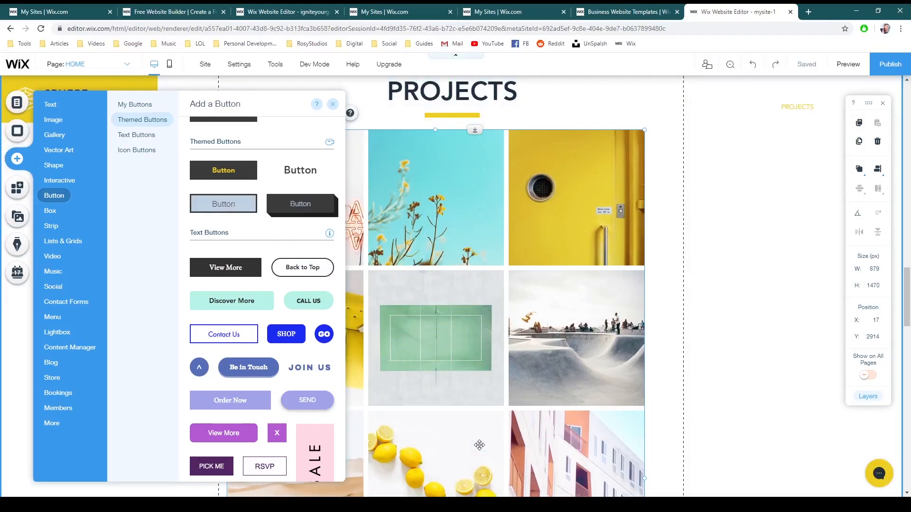
{"action": "scroll", "coordinate": [480, 445], "scroll_direction": "down", "scroll_amount": 6}
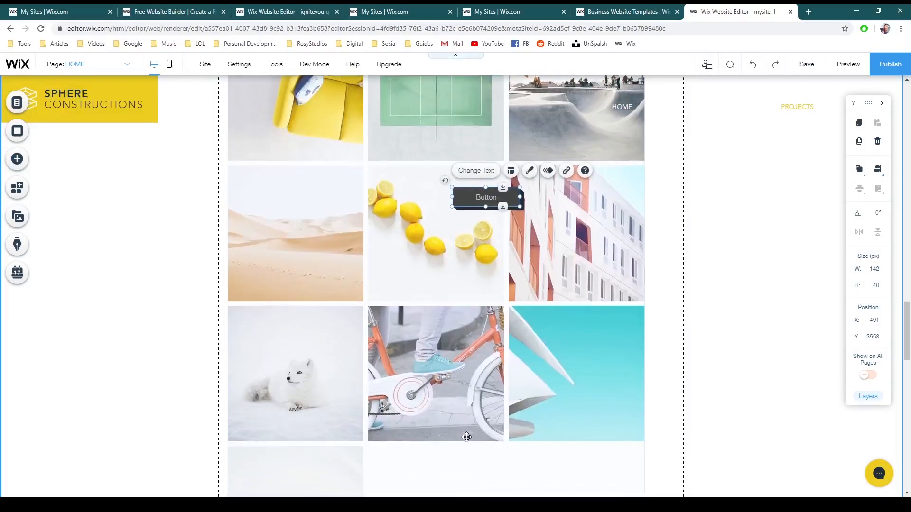
Enlarge the button to about 349 by 98 px and place it at X 400, Y 4196 in the empty space at the gallery's end.
{"action": "left_click_drag", "start_coordinate": [477, 282], "coordinate": [615, 482]}
{"action": "scroll", "coordinate": [539, 372], "scroll_direction": "down", "scroll_amount": 2}
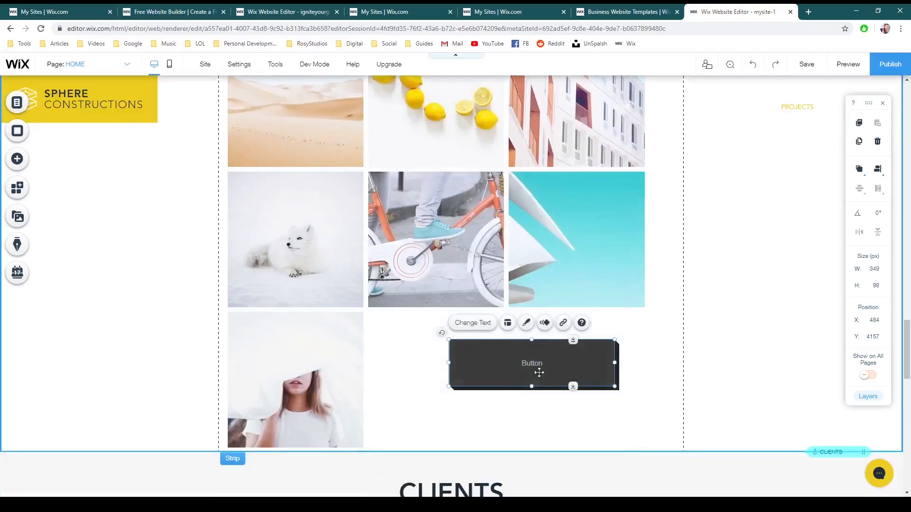
{"action": "left_click_drag", "start_coordinate": [499, 366], "coordinate": [459, 383]}
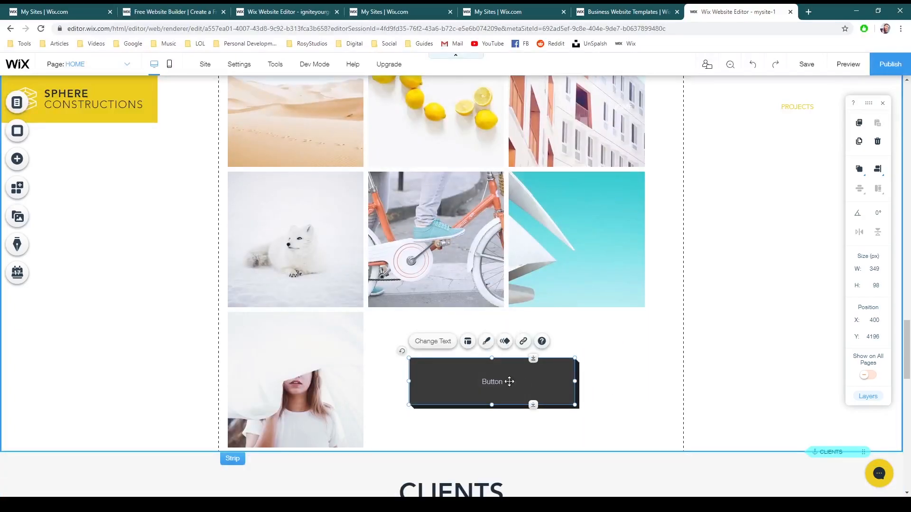
Change the button's label to "Learn More".
{"action": "left_click", "coordinate": [435, 343]}
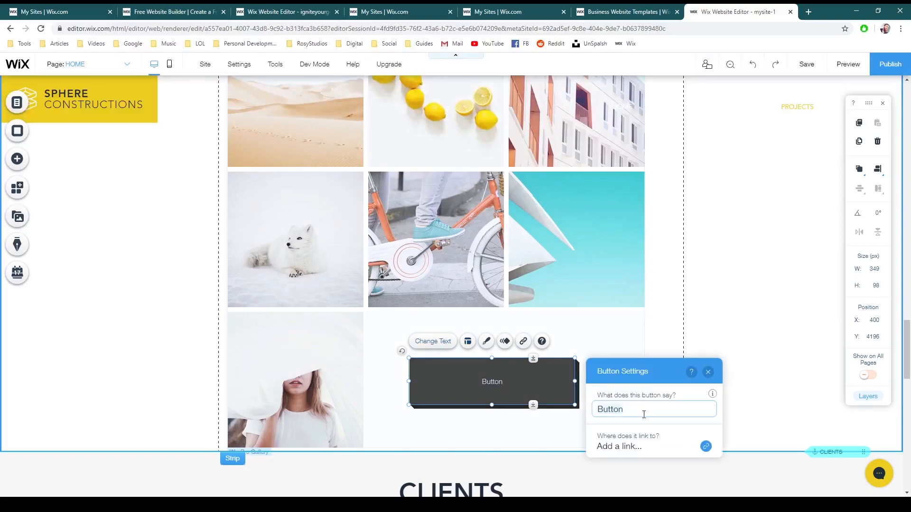
{"action": "key", "text": "ctrl+a"}
{"action": "type", "text": "Lea"}
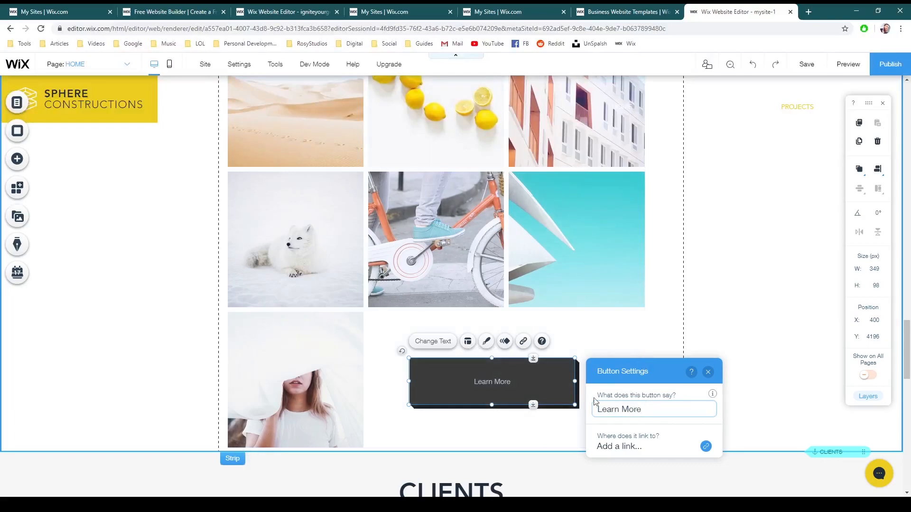
{"action": "left_click", "coordinate": [516, 381]}
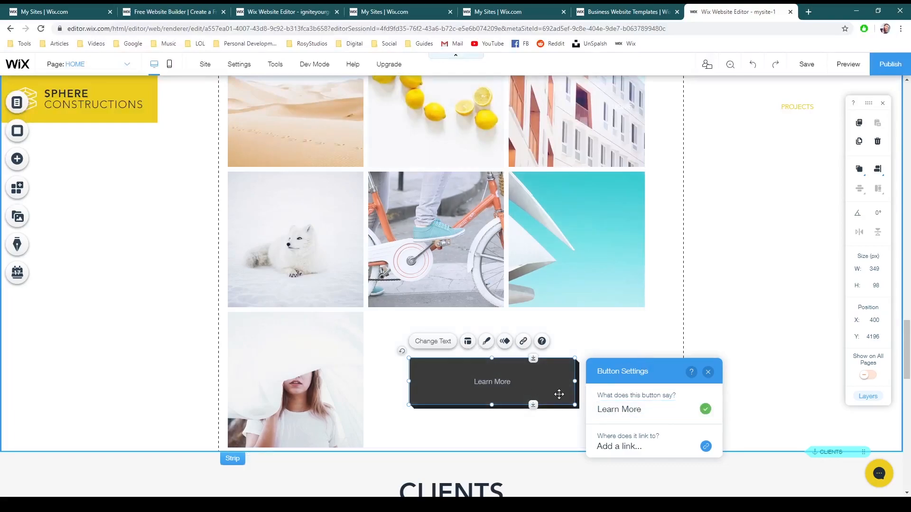
{"action": "left_click", "coordinate": [496, 381]}
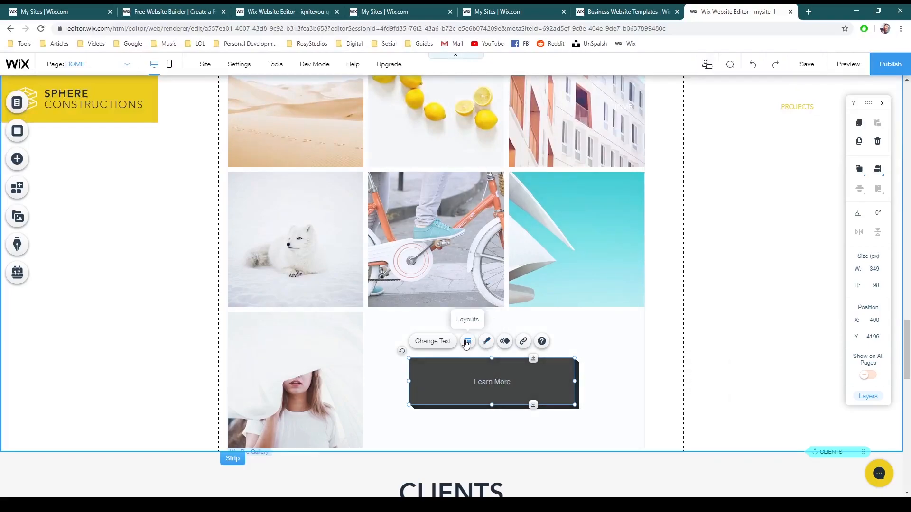
{"action": "left_click", "coordinate": [442, 347]}
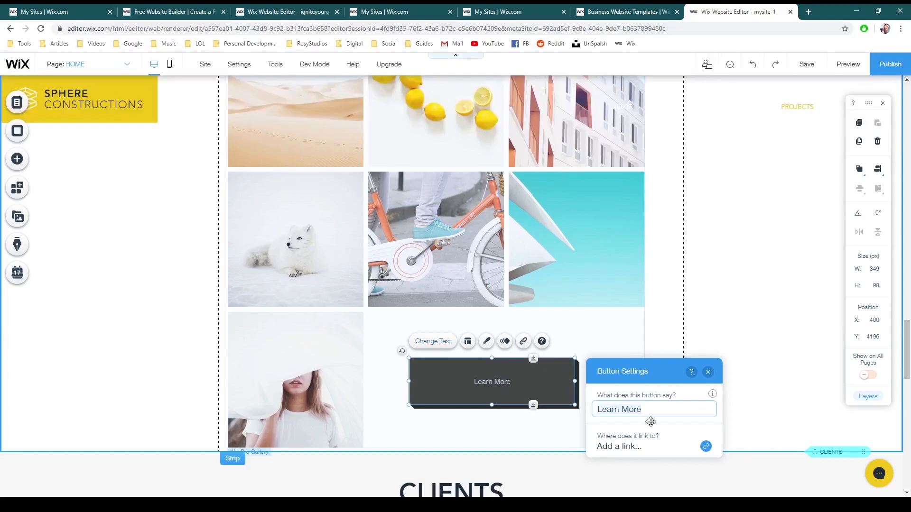
{"action": "left_click", "coordinate": [496, 378]}
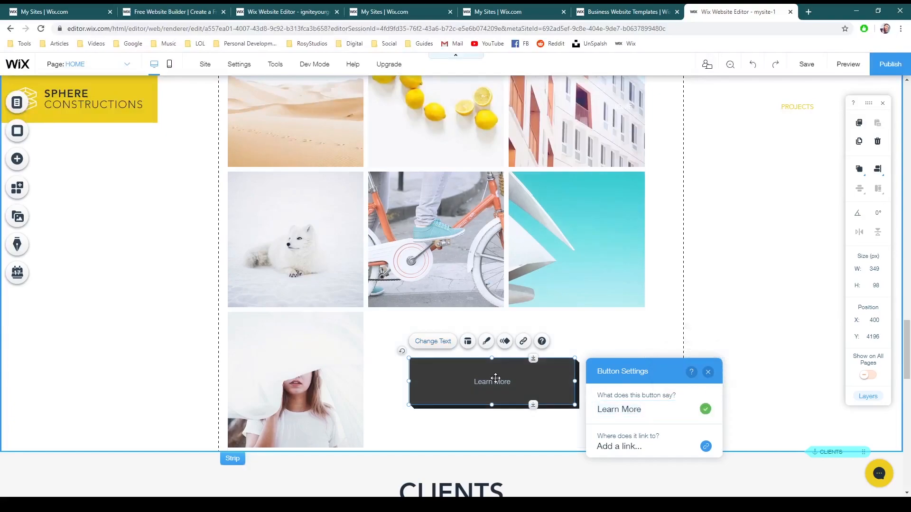
Examine the Learn More button's design presets and its custom text settings for color, theme, font and size.
{"action": "left_click", "coordinate": [487, 342]}
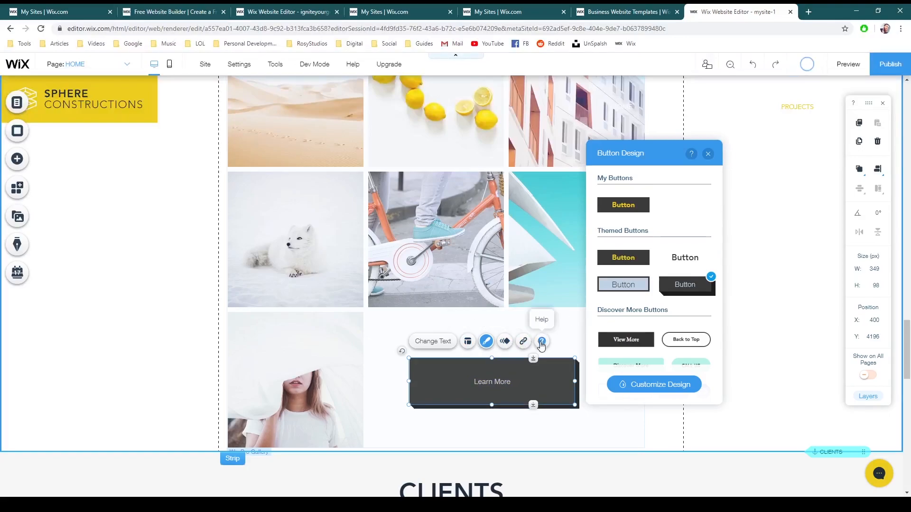
{"action": "left_click", "coordinate": [637, 383]}
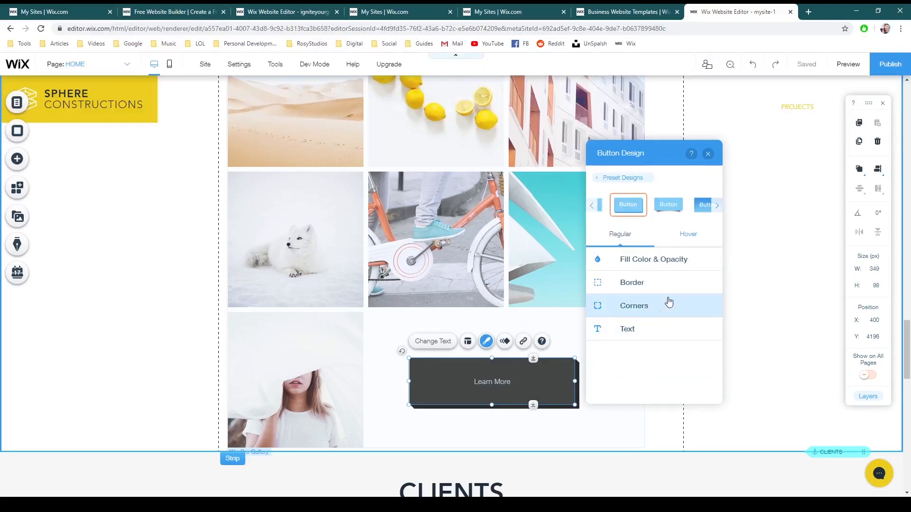
{"action": "left_click", "coordinate": [650, 328]}
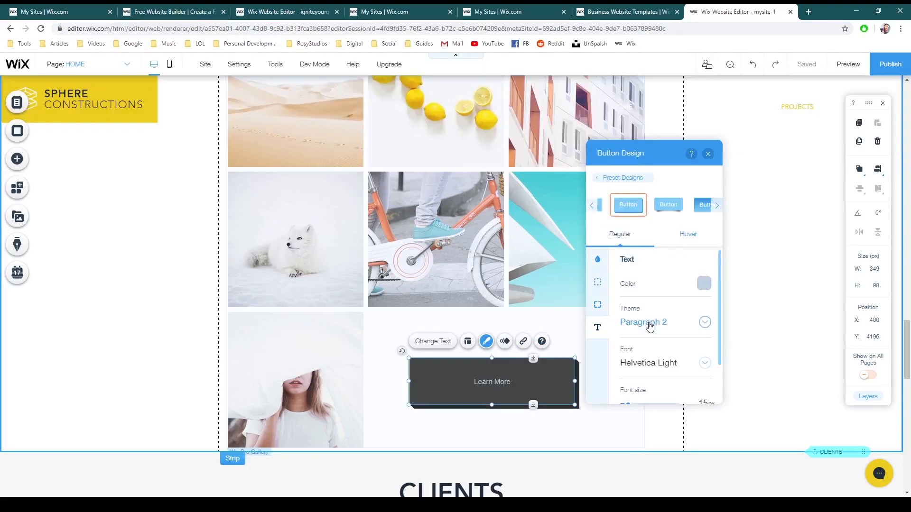
{"action": "scroll", "coordinate": [650, 326], "scroll_direction": "down", "scroll_amount": 1}
{"action": "scroll", "coordinate": [649, 322], "scroll_direction": "up", "scroll_amount": 1}
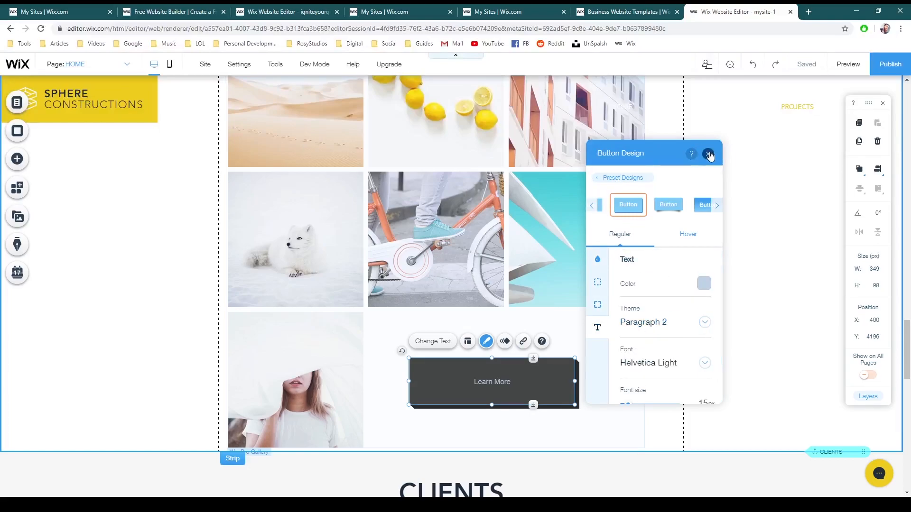
Set the font size of the Learn More button's label to 54 px in its custom text design.
{"action": "left_click", "coordinate": [486, 341]}
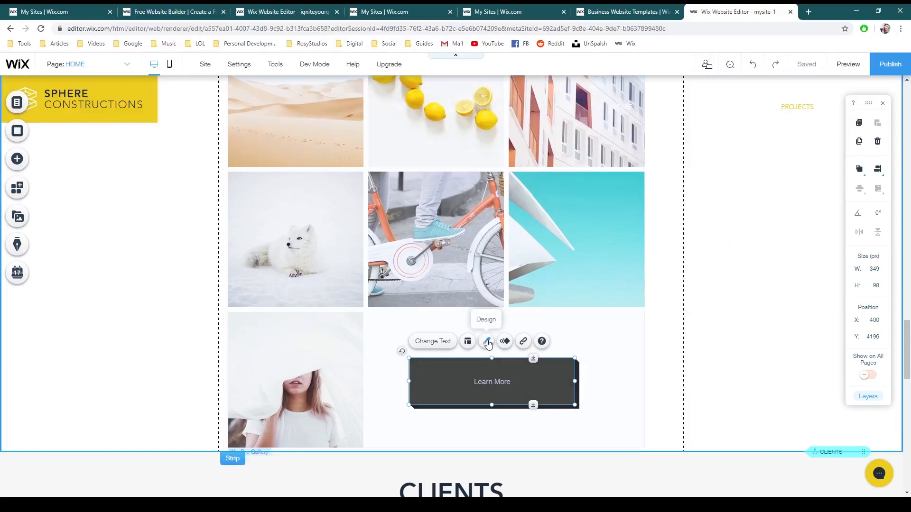
{"action": "left_click", "coordinate": [487, 341]}
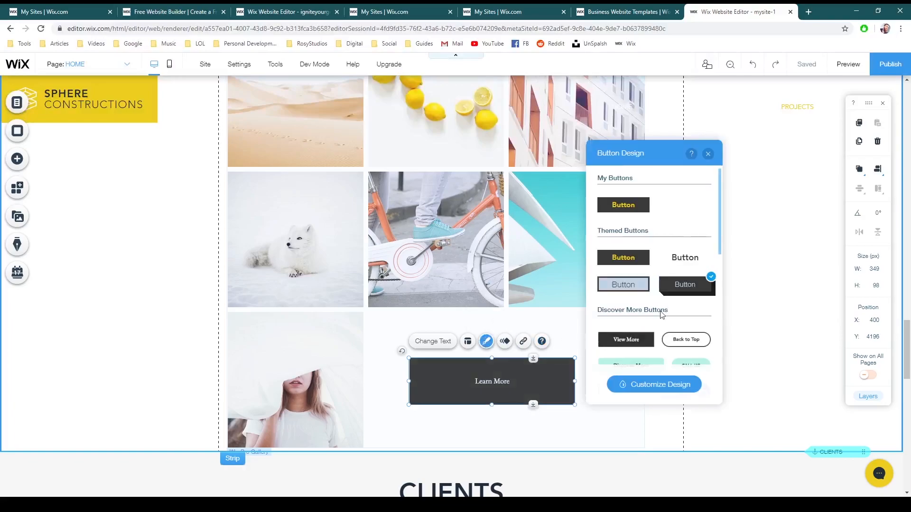
{"action": "scroll", "coordinate": [654, 382], "scroll_direction": "down", "scroll_amount": 1}
{"action": "left_click", "coordinate": [653, 384]}
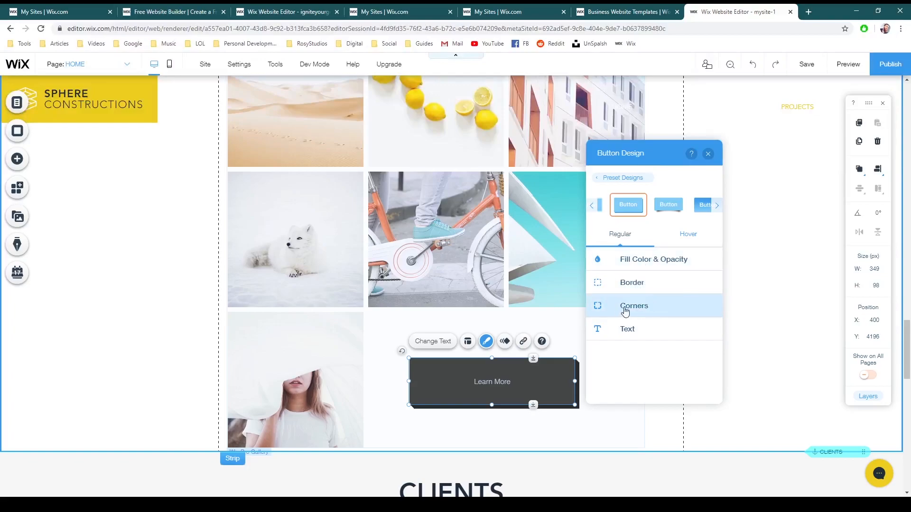
{"action": "left_click", "coordinate": [633, 328]}
{"action": "scroll", "coordinate": [634, 327], "scroll_direction": "down", "scroll_amount": 1}
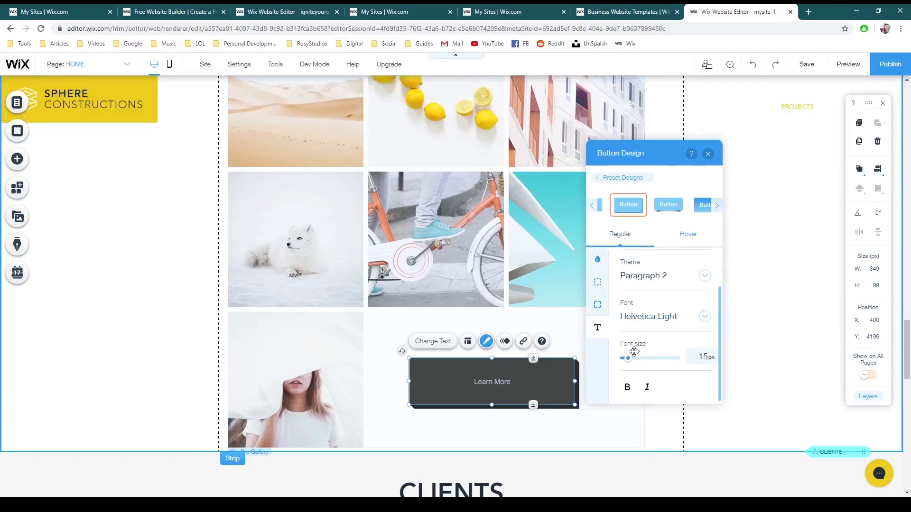
{"action": "left_click_drag", "start_coordinate": [629, 362], "coordinate": [640, 364]}
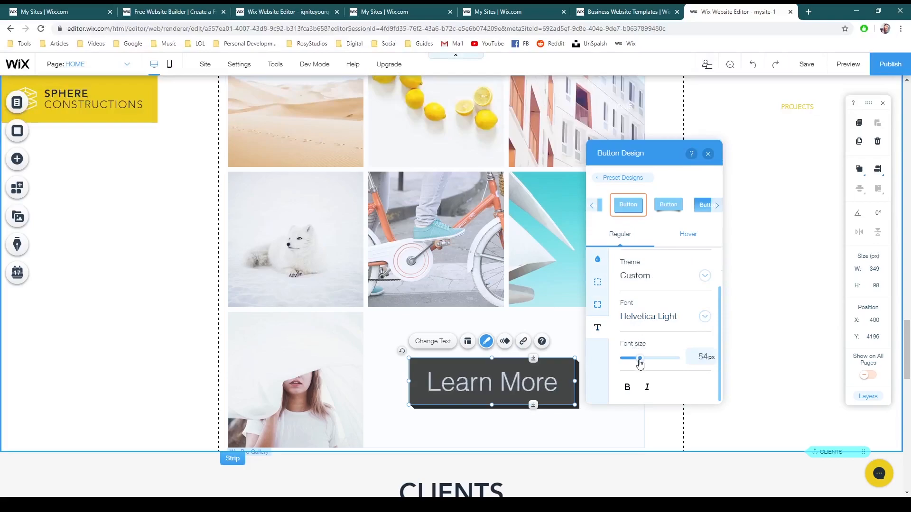
Try italic on the Learn More label, remove it again and make the label bold.
{"action": "left_click", "coordinate": [647, 388]}
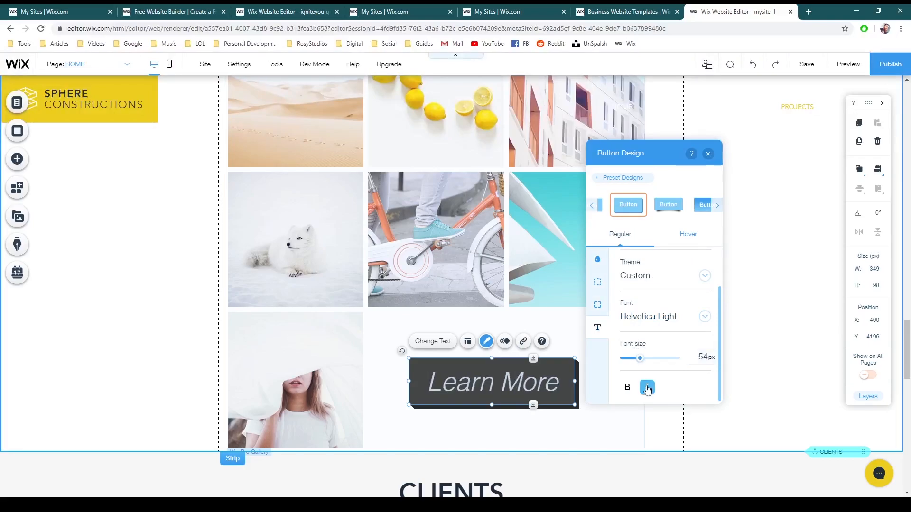
{"action": "left_click", "coordinate": [627, 388]}
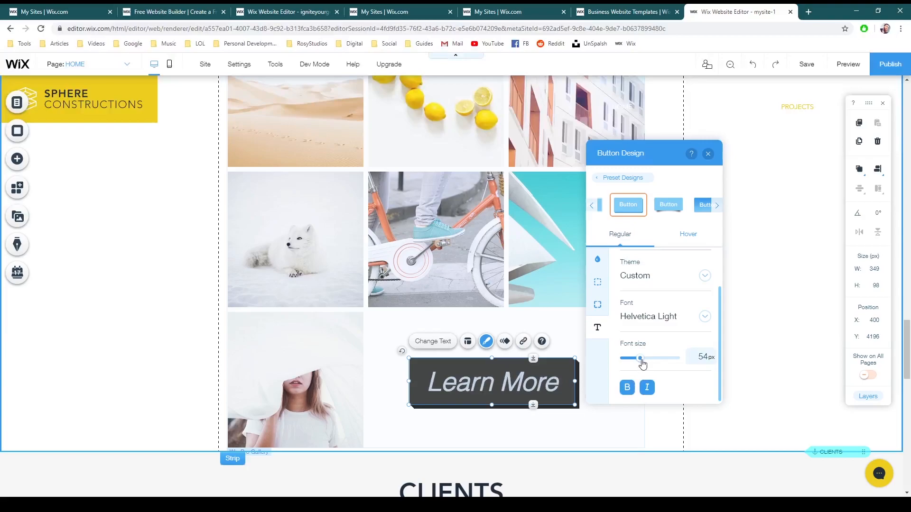
{"action": "left_click", "coordinate": [647, 387]}
{"action": "scroll", "coordinate": [643, 361], "scroll_direction": "up", "scroll_amount": 2}
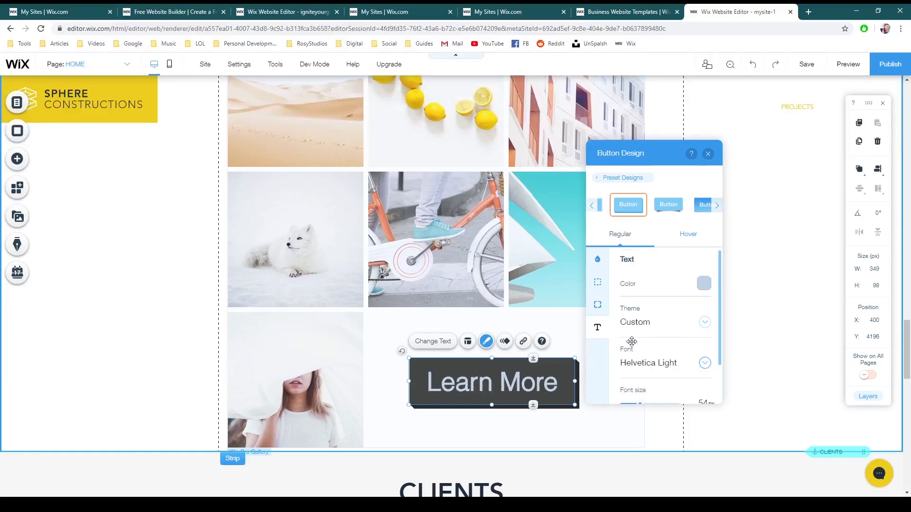
Apply the flat design preset just before the 3D one to the Learn More button and choose a light blue label color.
{"action": "left_click", "coordinate": [599, 205]}
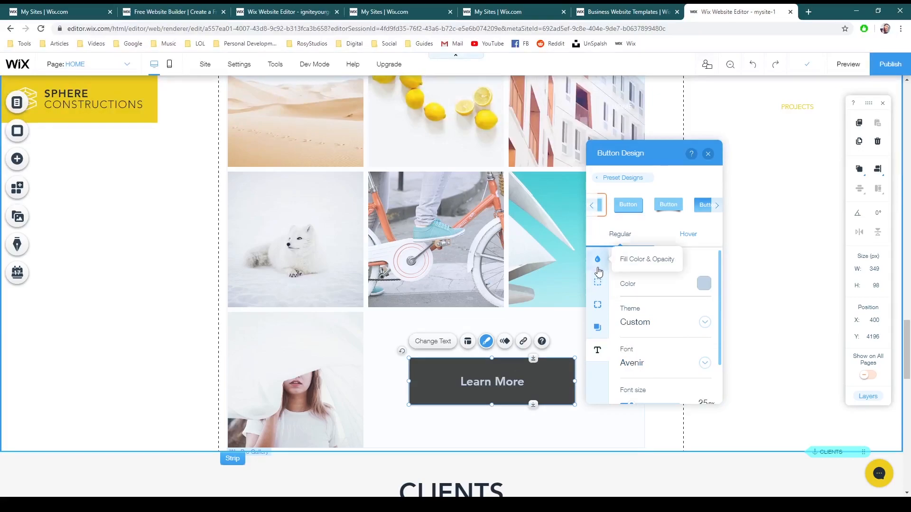
{"action": "left_click", "coordinate": [704, 283]}
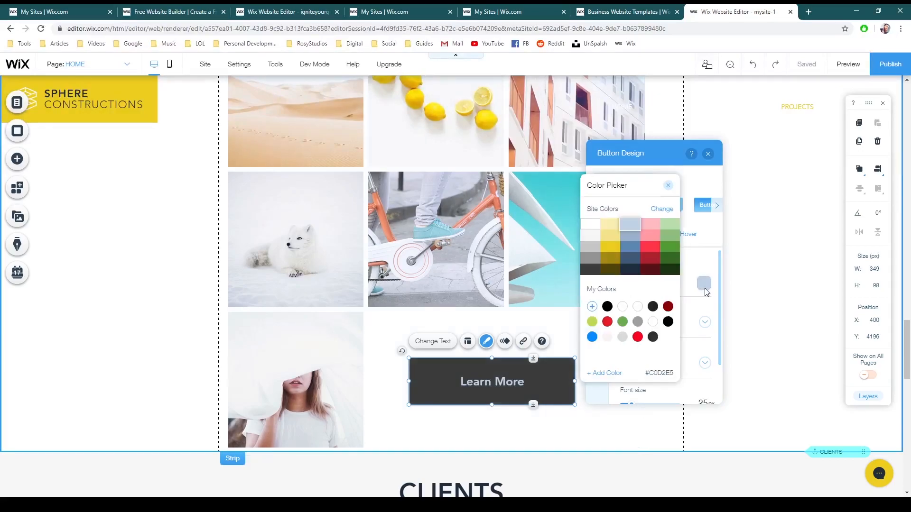
{"action": "left_click", "coordinate": [627, 238]}
{"action": "left_click", "coordinate": [705, 256]}
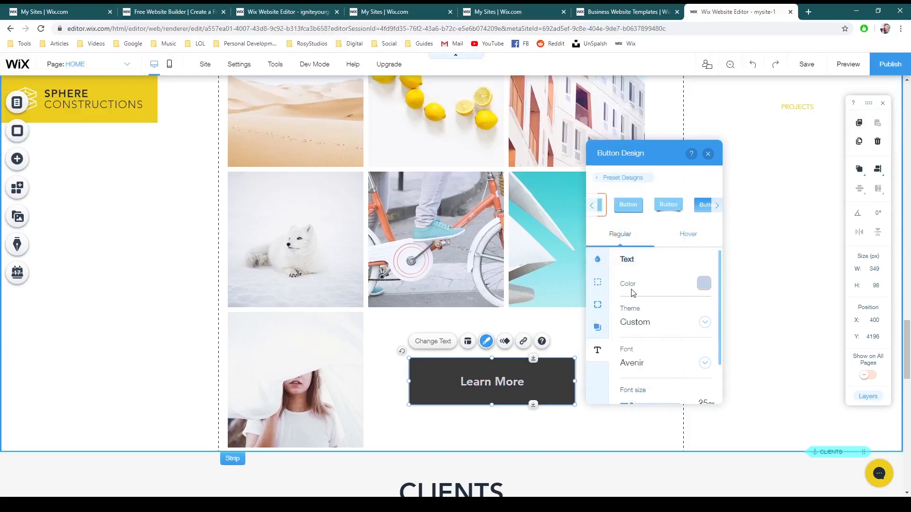
Change the Learn More button's background fill to the pale yellow site color #F9EEB1 and close its design settings.
{"action": "left_click", "coordinate": [597, 259]}
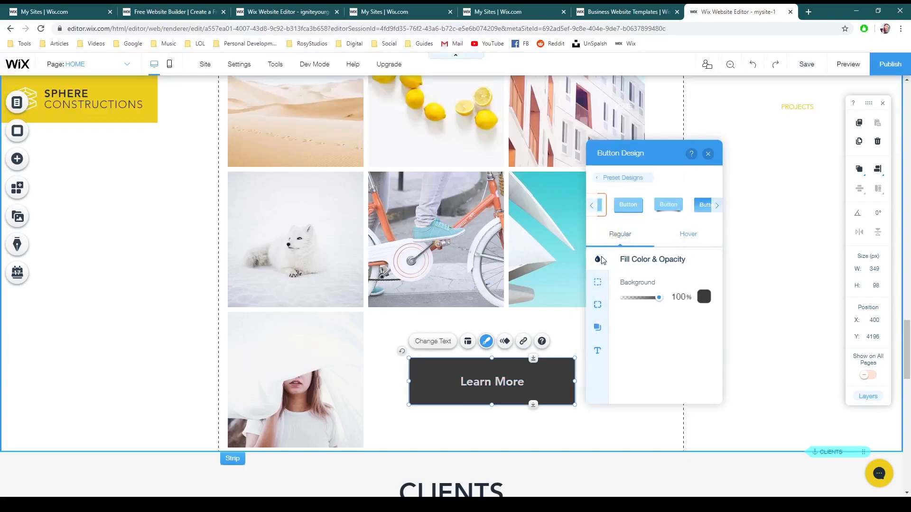
{"action": "left_click", "coordinate": [705, 297]}
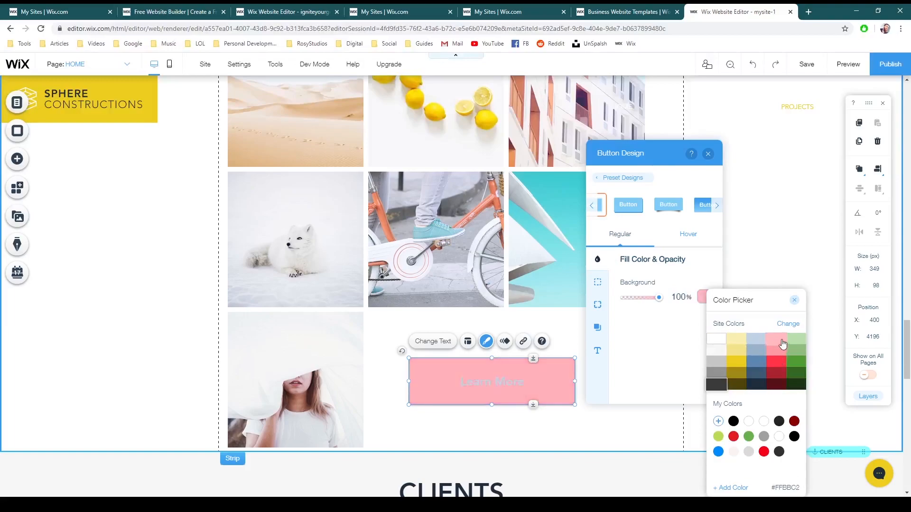
{"action": "left_click", "coordinate": [739, 339]}
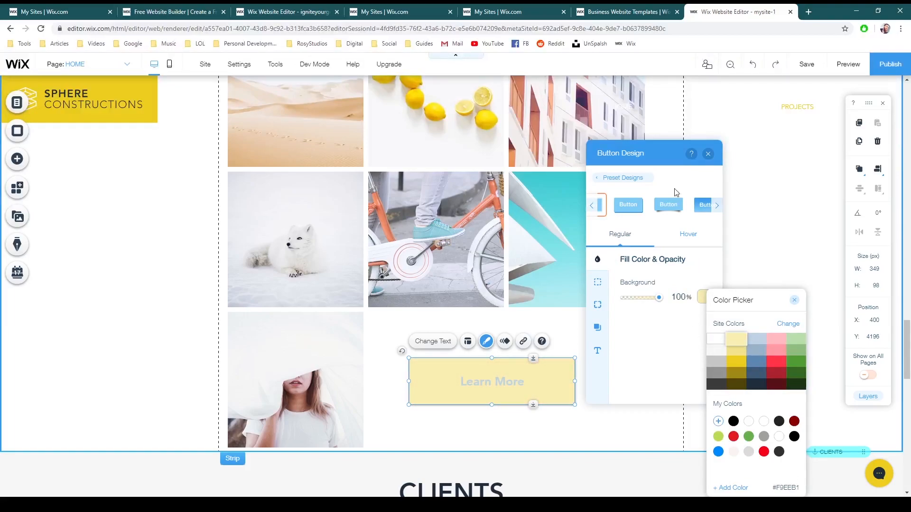
{"action": "left_click", "coordinate": [655, 163]}
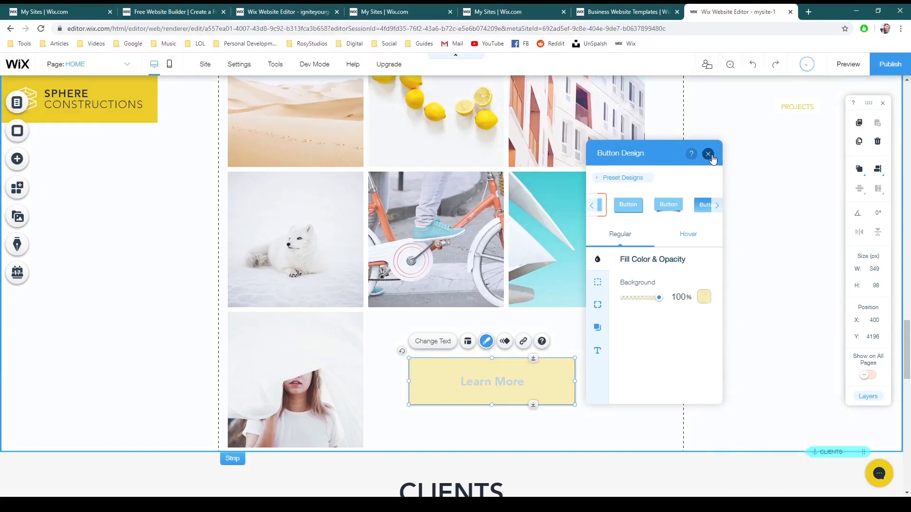
{"action": "left_click", "coordinate": [708, 153]}
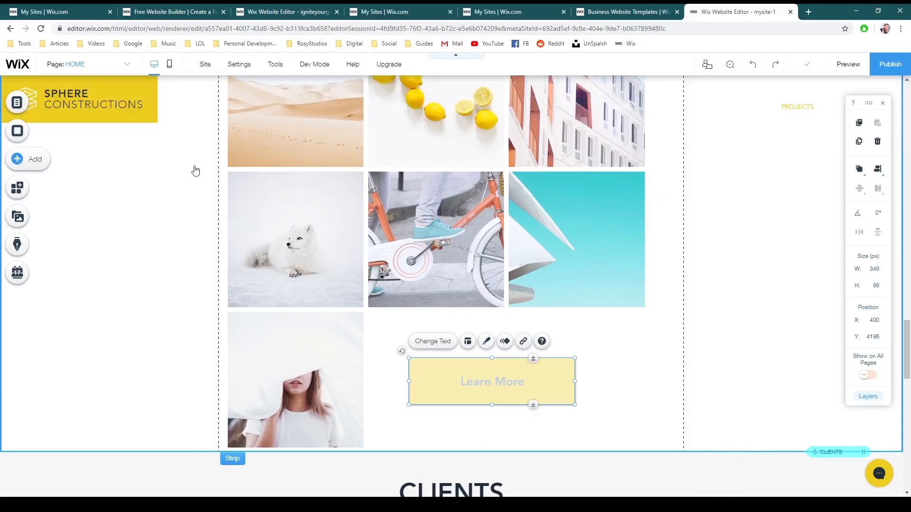
Add a social bar with colored icons and place it centered beneath the Learn More button at X 433, Y 4326.
{"action": "left_click", "coordinate": [21, 159]}
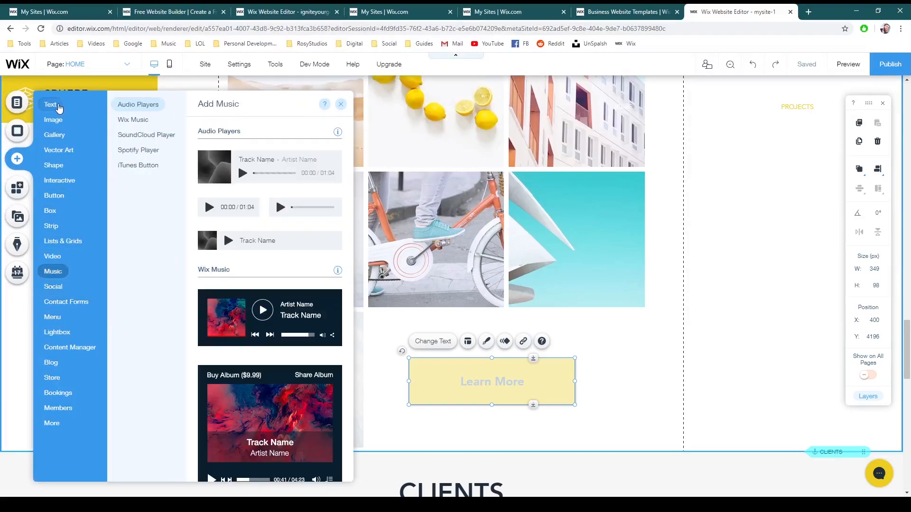
{"action": "mouse_move", "coordinate": [58, 109]}
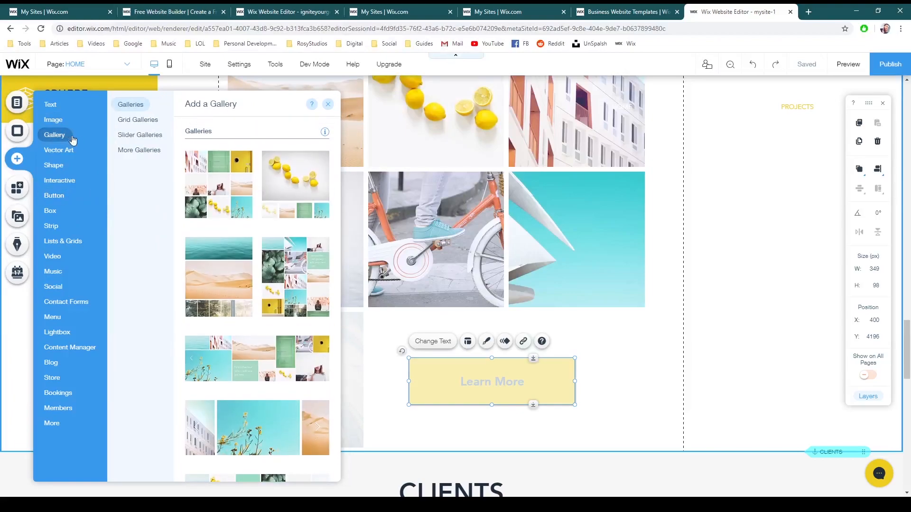
{"action": "mouse_move", "coordinate": [59, 260]}
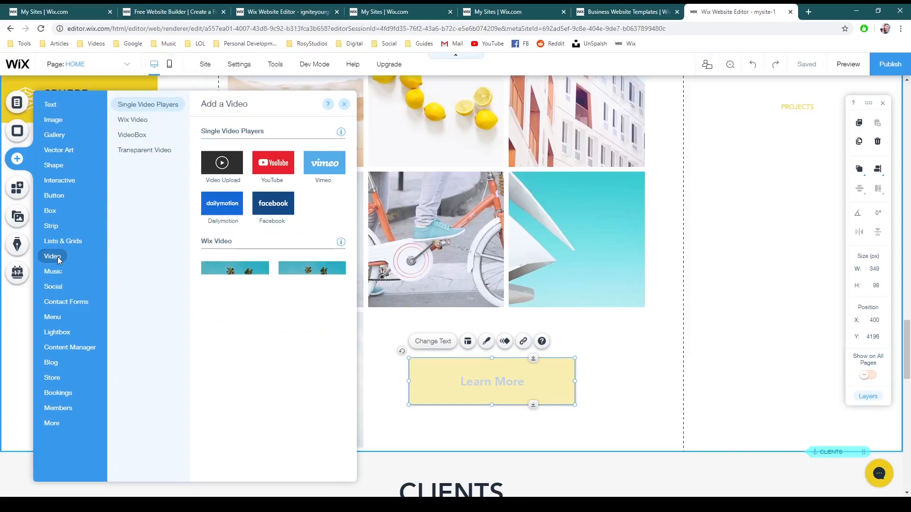
{"action": "mouse_move", "coordinate": [63, 289]}
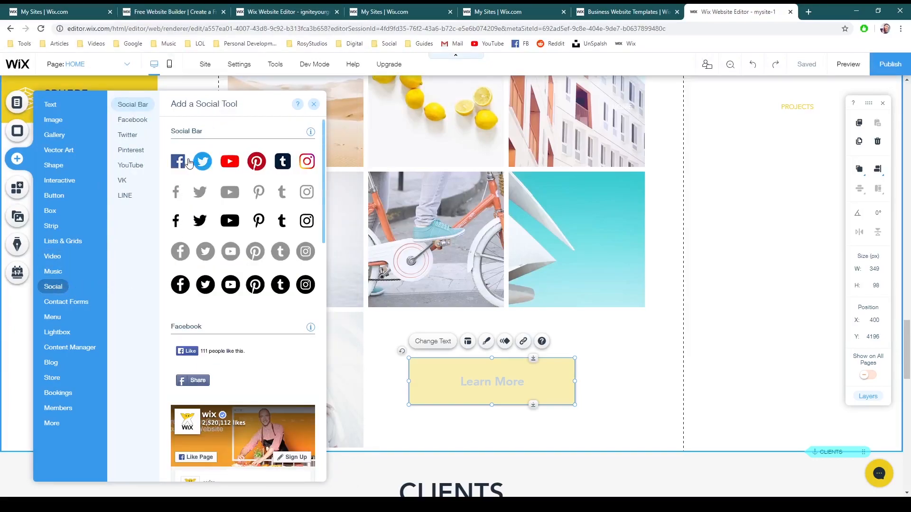
{"action": "left_click_drag", "start_coordinate": [235, 182], "coordinate": [429, 440]}
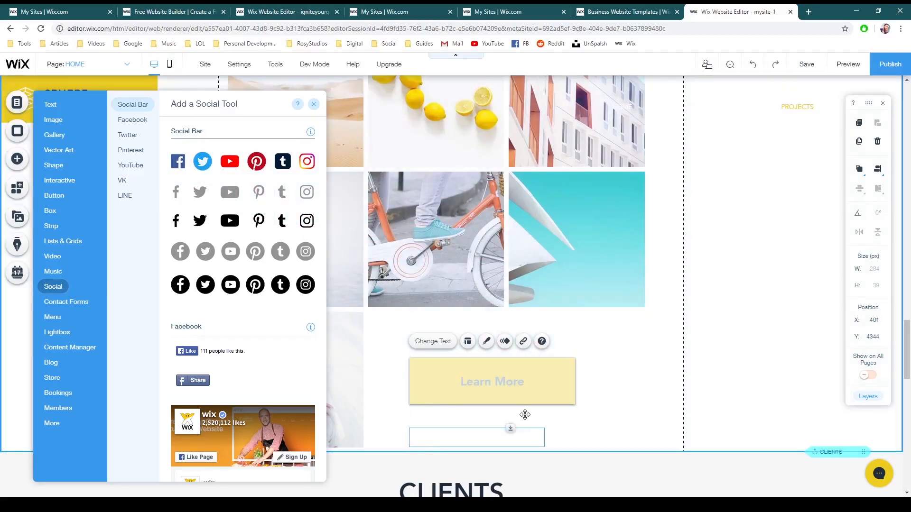
{"action": "left_click_drag", "start_coordinate": [548, 434], "coordinate": [562, 425]}
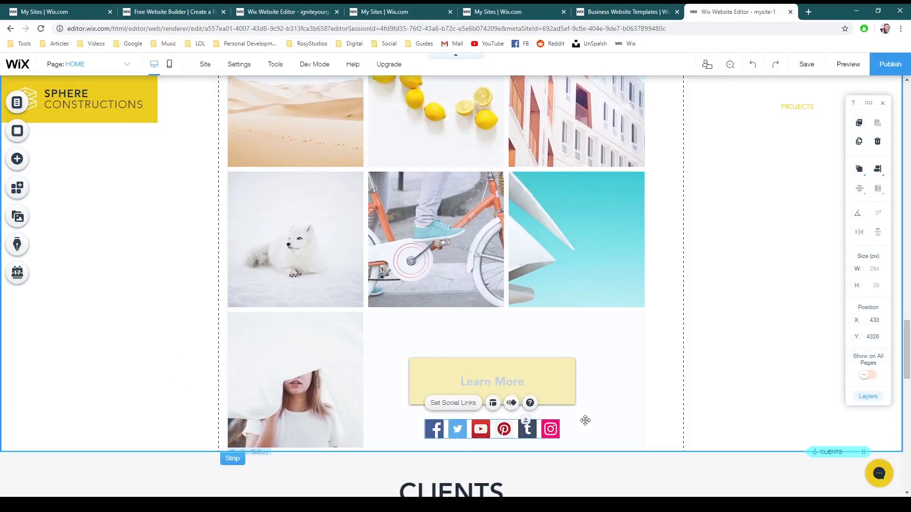
{"action": "left_click", "coordinate": [585, 420]}
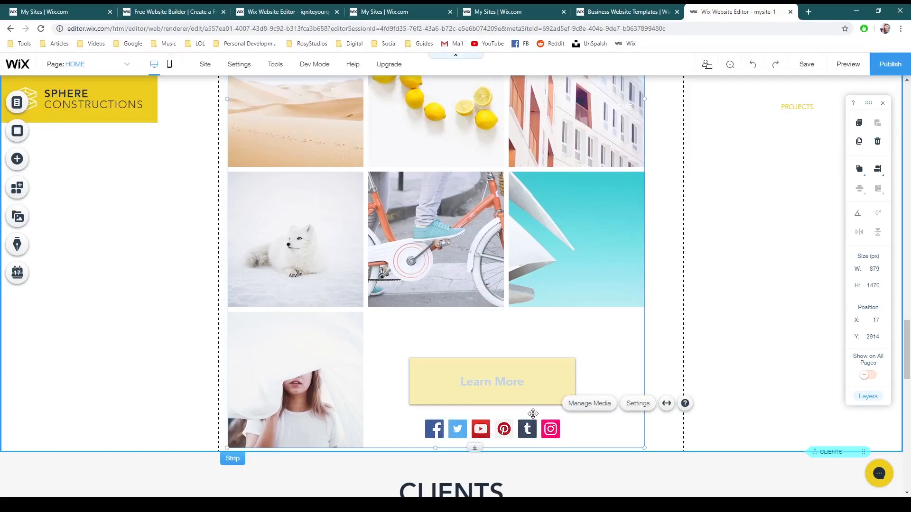
{"action": "scroll", "coordinate": [525, 421], "scroll_direction": "down", "scroll_amount": 2}
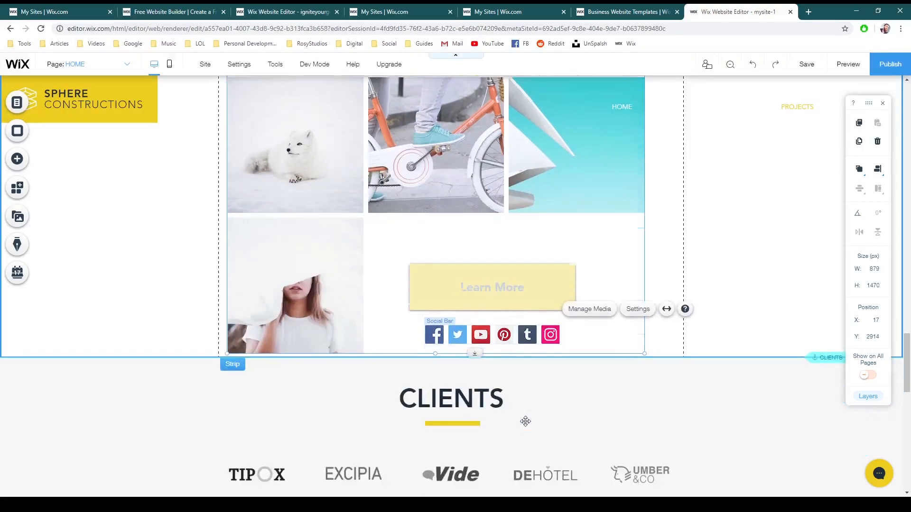
{"action": "left_click", "coordinate": [481, 335]}
{"action": "left_click", "coordinate": [455, 308]}
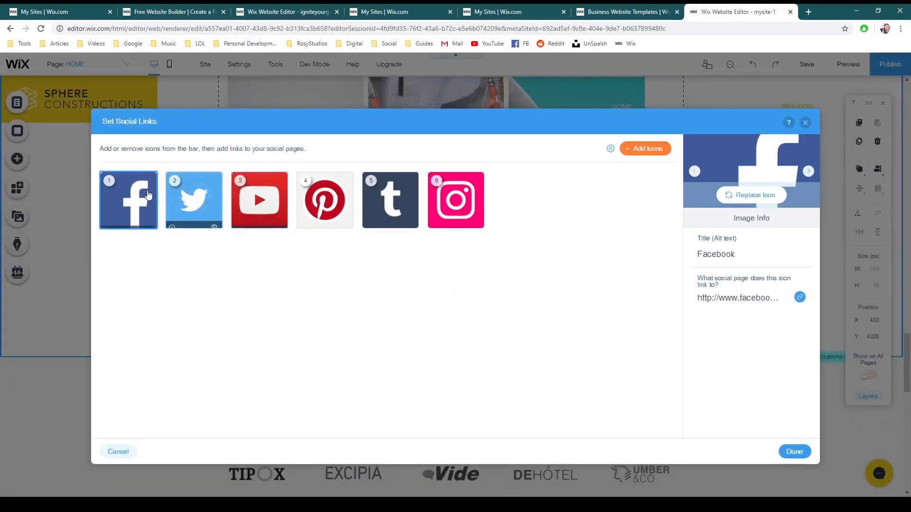
{"action": "left_click", "coordinate": [749, 301]}
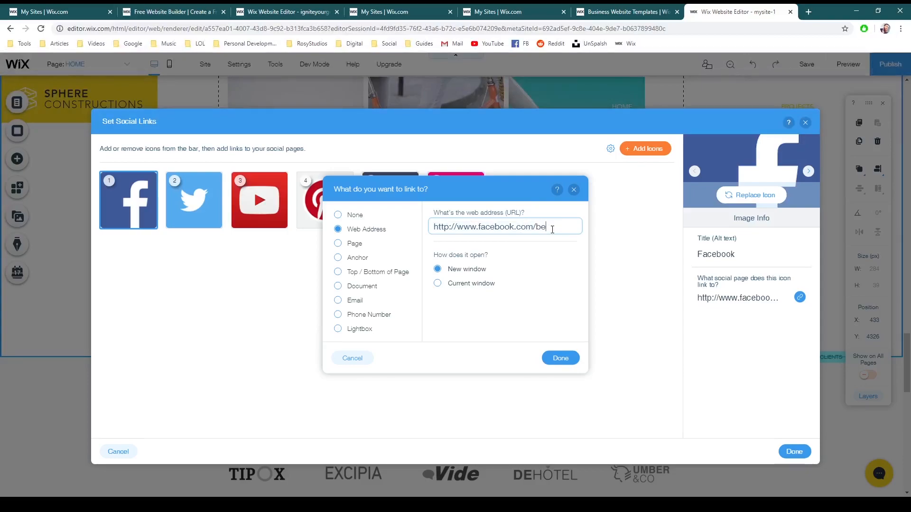
{"action": "type", "text": "lders"}
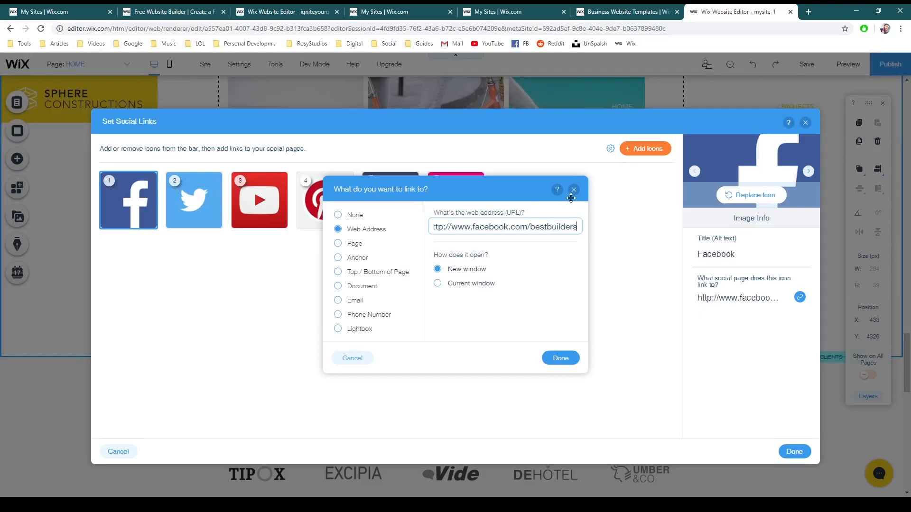
{"action": "left_click", "coordinate": [573, 191]}
{"action": "left_click", "coordinate": [806, 123]}
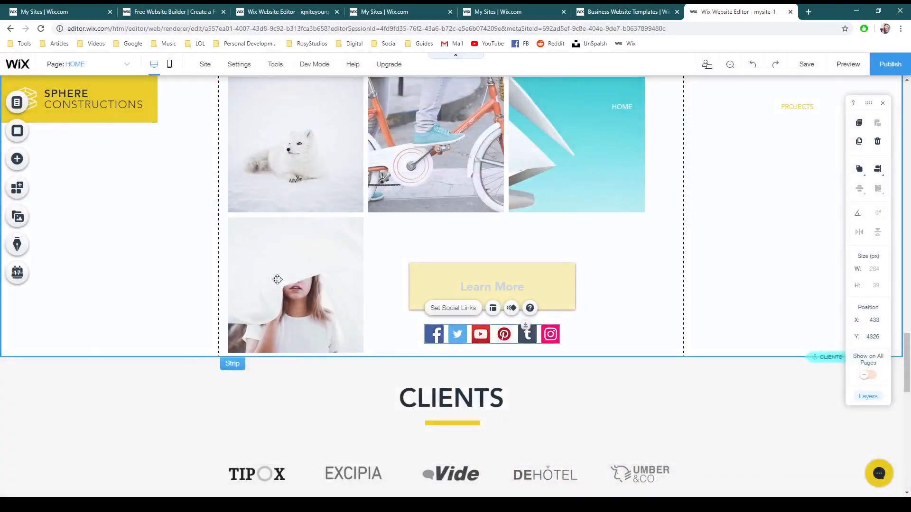
Browse the Wix App Market's suggested business apps and its app categories, such as Bookings, Social, Forms and Marketing Tools.
{"action": "left_click", "coordinate": [17, 188]}
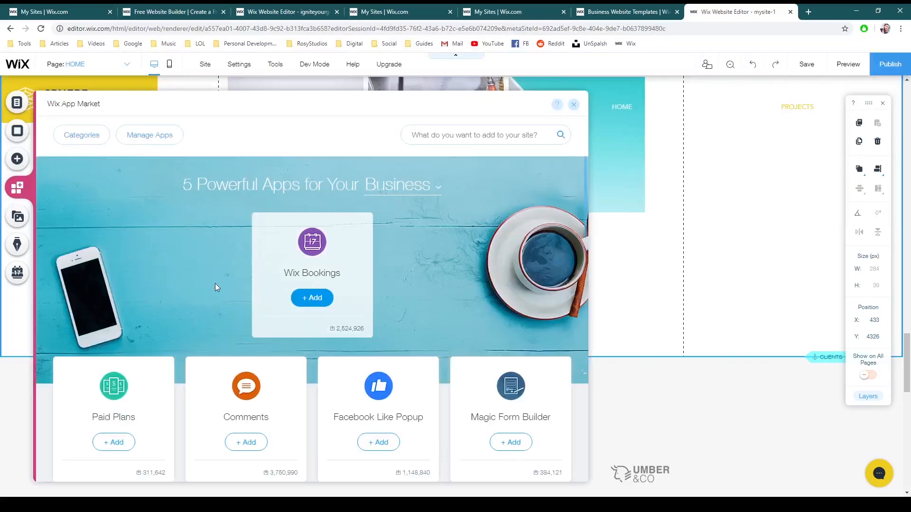
{"action": "scroll", "coordinate": [215, 285], "scroll_direction": "down", "scroll_amount": 2}
{"action": "scroll", "coordinate": [214, 288], "scroll_direction": "down", "scroll_amount": 1}
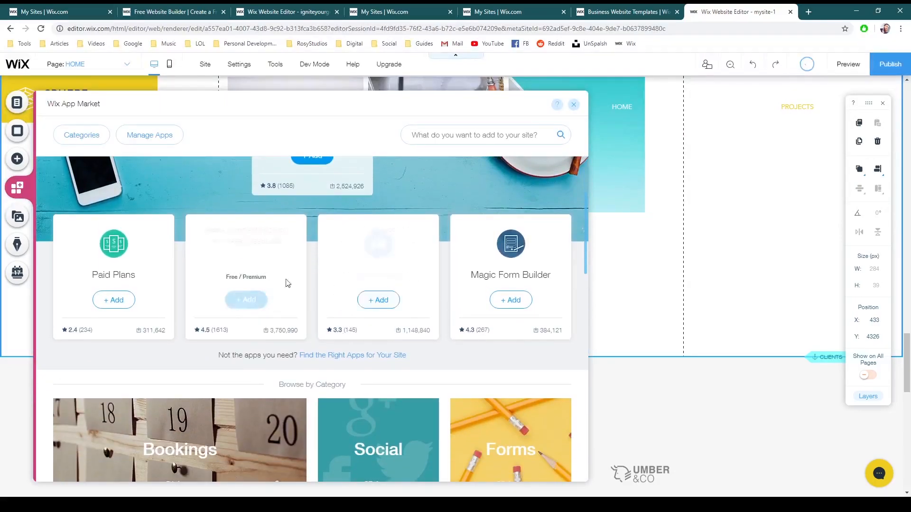
{"action": "scroll", "coordinate": [417, 324], "scroll_direction": "down", "scroll_amount": 6}
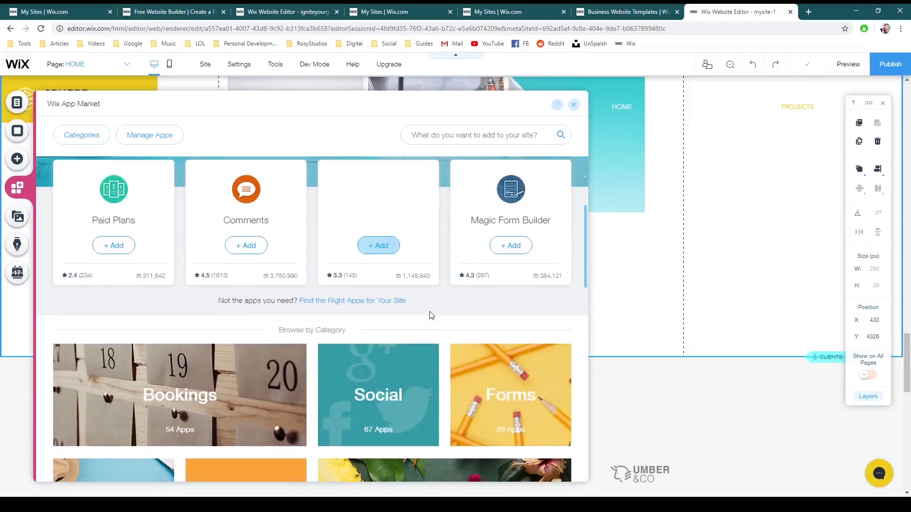
{"action": "scroll", "coordinate": [428, 322], "scroll_direction": "down", "scroll_amount": 7}
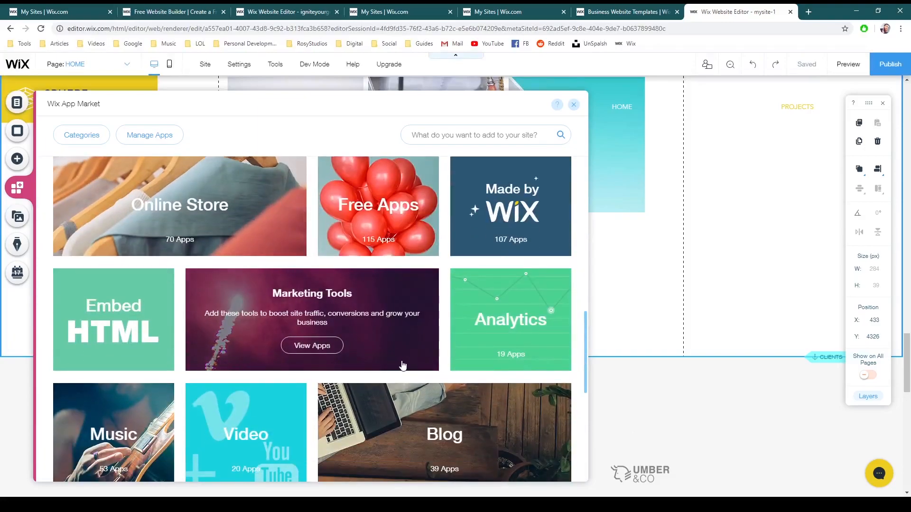
{"action": "scroll", "coordinate": [409, 365], "scroll_direction": "up", "scroll_amount": 7}
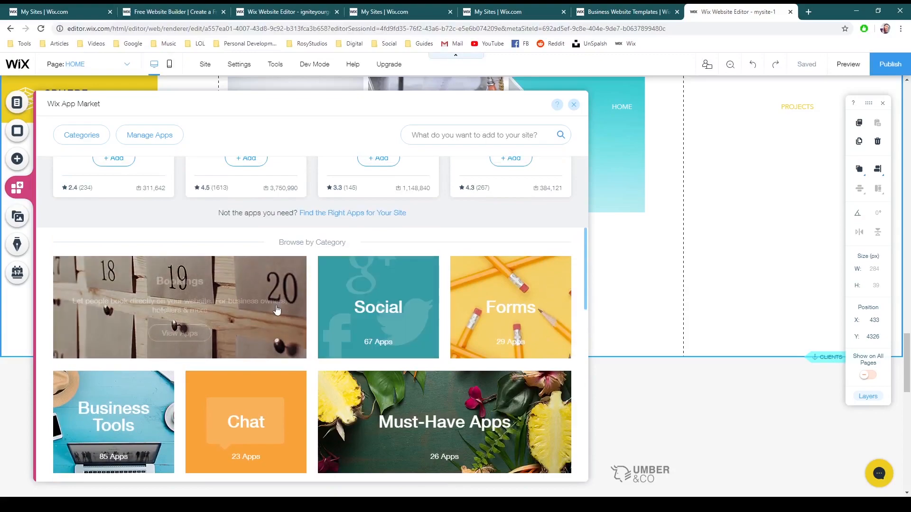
{"action": "scroll", "coordinate": [285, 321], "scroll_direction": "up", "scroll_amount": 1}
{"action": "scroll", "coordinate": [247, 341], "scroll_direction": "up", "scroll_amount": 2}
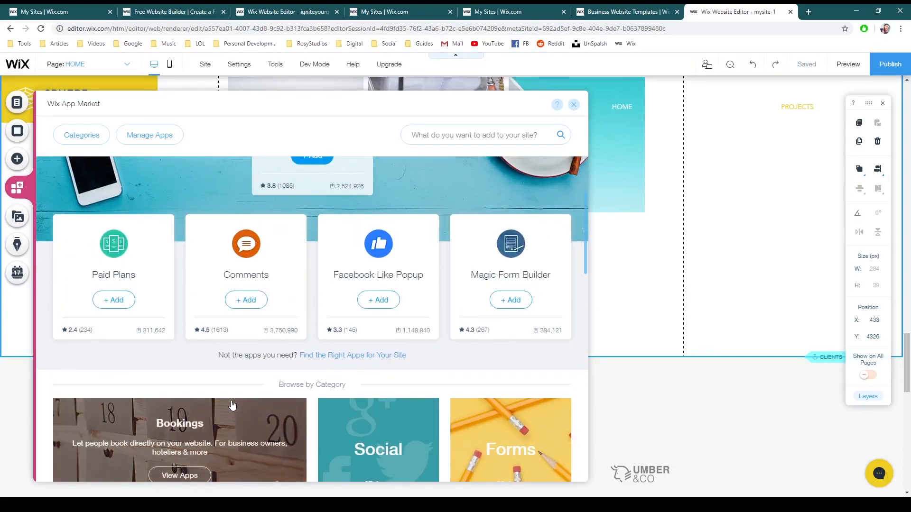
{"action": "scroll", "coordinate": [232, 405], "scroll_direction": "down", "scroll_amount": 2}
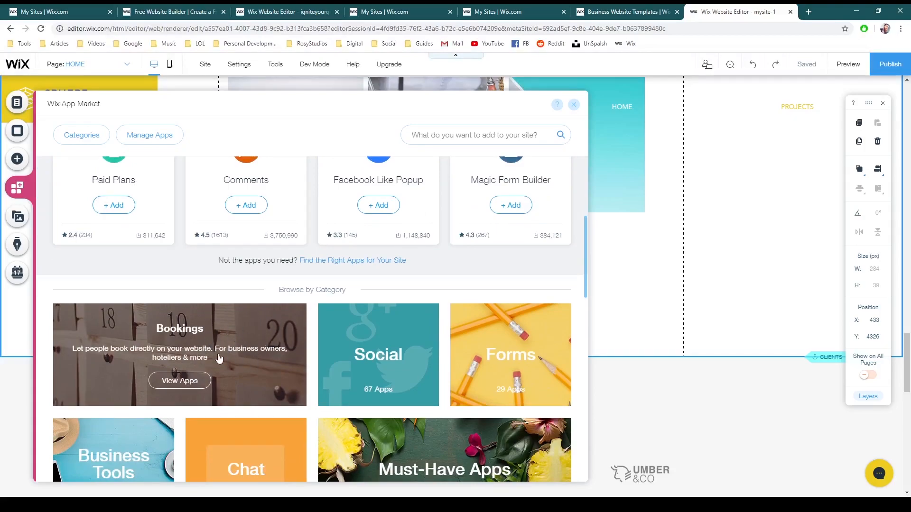
Look through the rest of the App Market categories down to All Apps, return to the featured business apps and close the market.
{"action": "scroll", "coordinate": [241, 354], "scroll_direction": "up", "scroll_amount": 3}
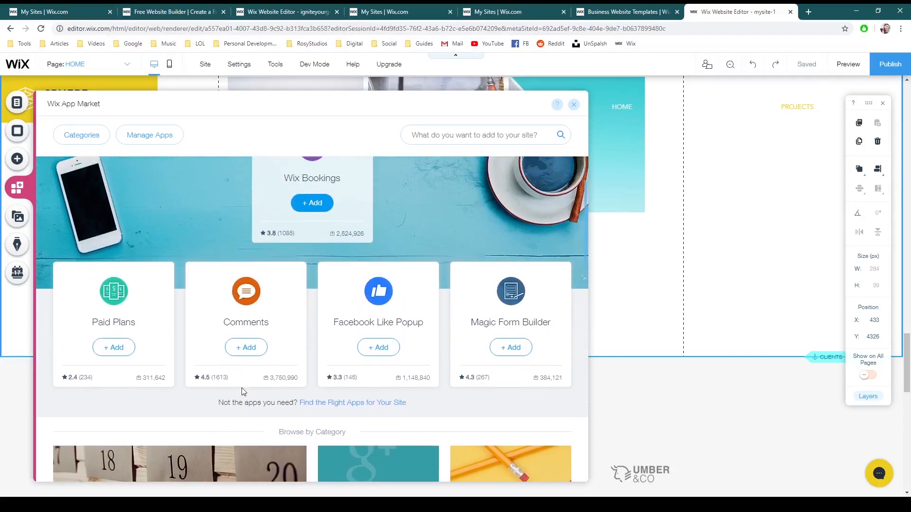
{"action": "scroll", "coordinate": [201, 396], "scroll_direction": "down", "scroll_amount": 3}
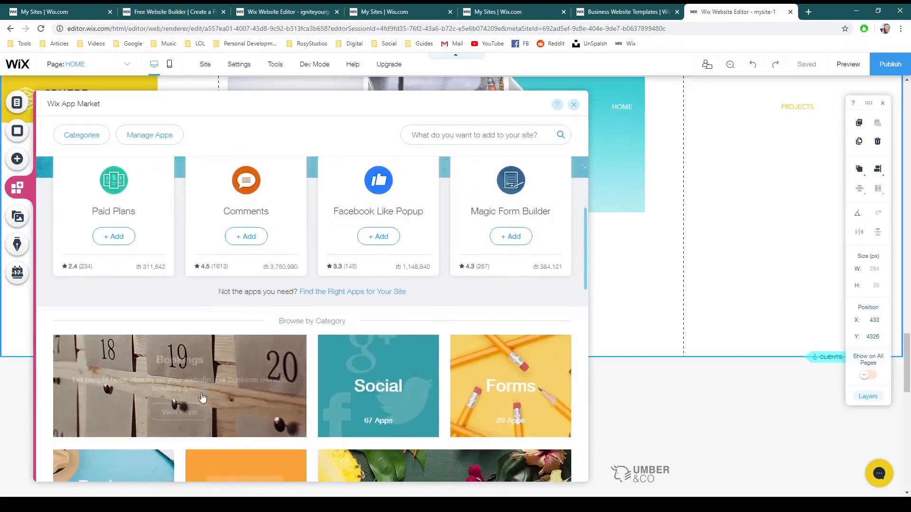
{"action": "scroll", "coordinate": [434, 321], "scroll_direction": "down", "scroll_amount": 3}
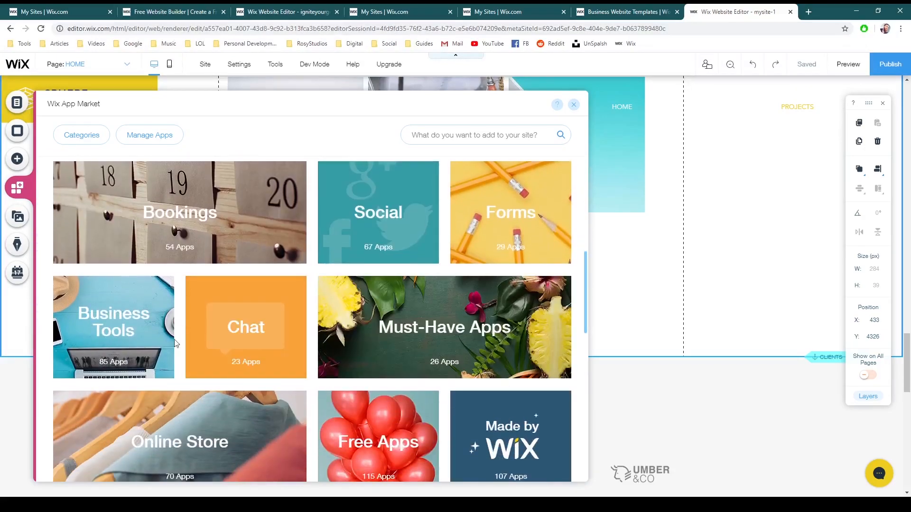
{"action": "scroll", "coordinate": [380, 245], "scroll_direction": "down", "scroll_amount": 5}
{"action": "scroll", "coordinate": [427, 308], "scroll_direction": "down", "scroll_amount": 2}
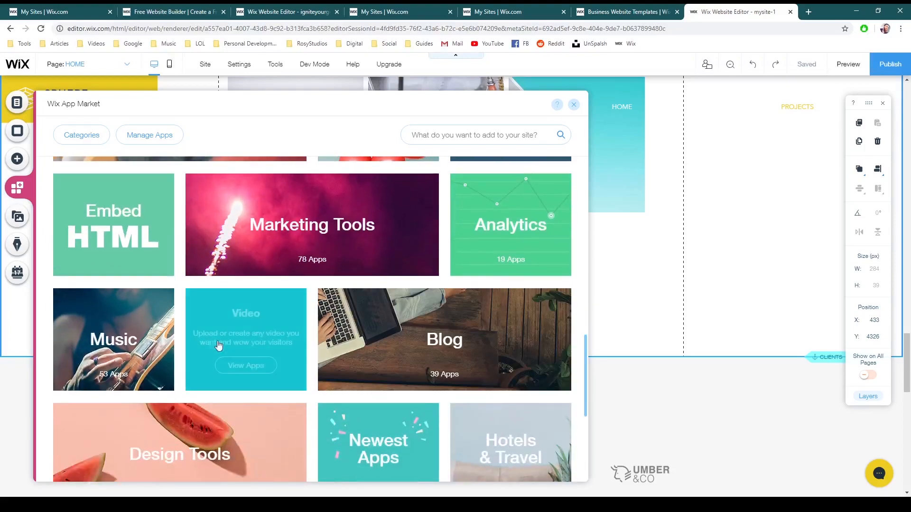
{"action": "scroll", "coordinate": [129, 329], "scroll_direction": "down", "scroll_amount": 3}
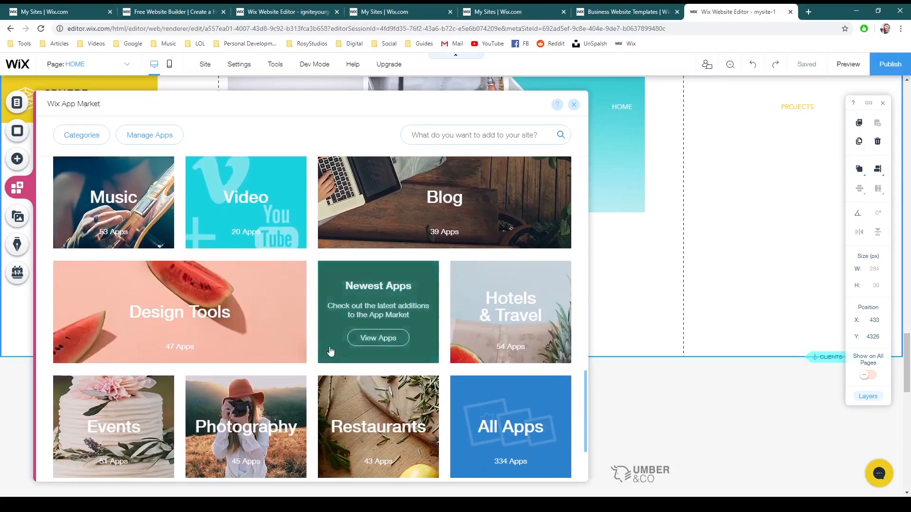
{"action": "scroll", "coordinate": [347, 351], "scroll_direction": "down", "scroll_amount": 1}
{"action": "scroll", "coordinate": [466, 433], "scroll_direction": "up", "scroll_amount": 6}
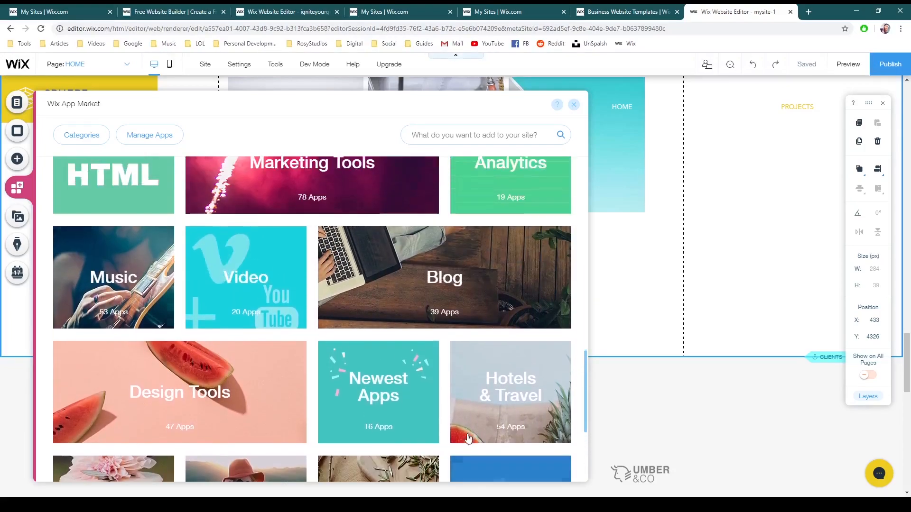
{"action": "scroll", "coordinate": [428, 265], "scroll_direction": "up", "scroll_amount": 3}
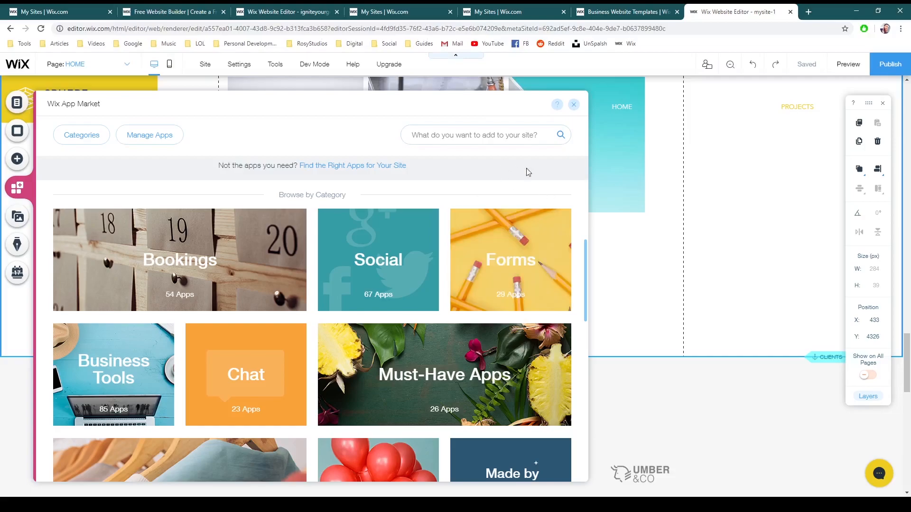
{"action": "scroll", "coordinate": [497, 225], "scroll_direction": "up", "scroll_amount": 3}
{"action": "scroll", "coordinate": [497, 225], "scroll_direction": "up", "scroll_amount": 3}
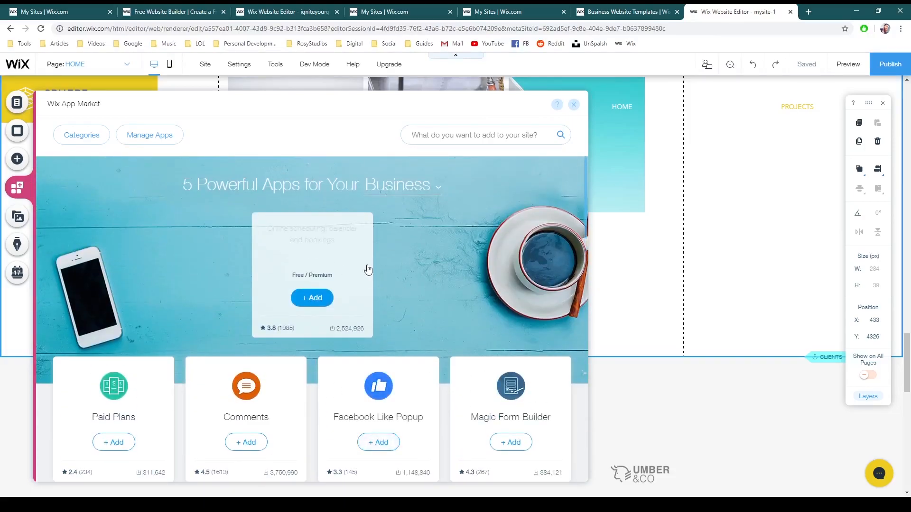
{"action": "scroll", "coordinate": [551, 197], "scroll_direction": "down", "scroll_amount": 1}
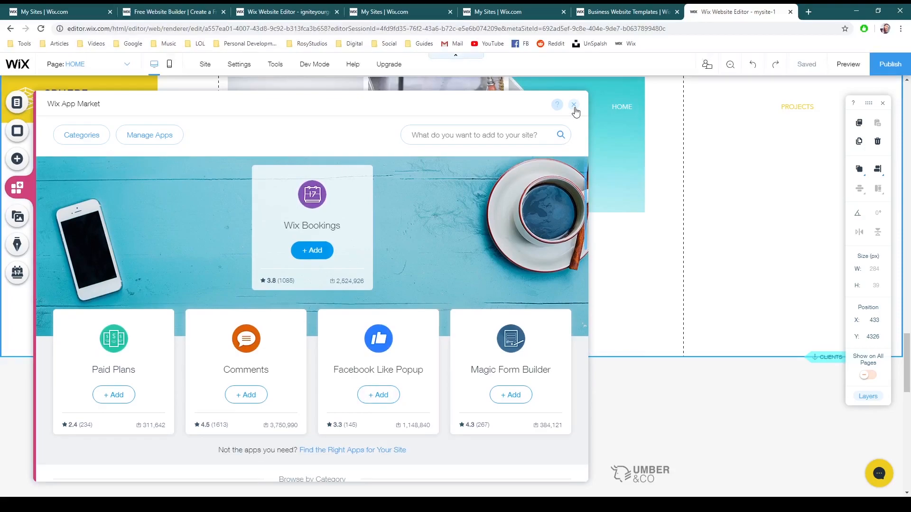
{"action": "left_click", "coordinate": [574, 105]}
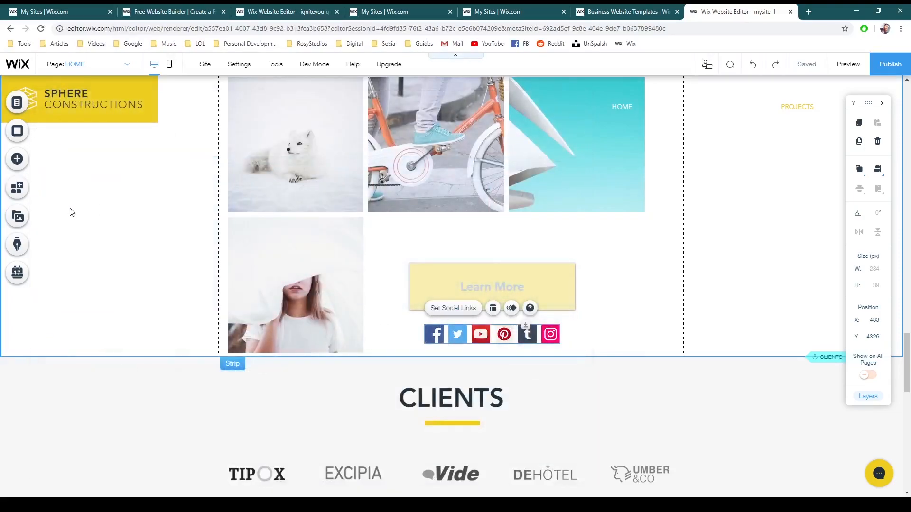
Examine the media library's upload sources, Photo Studio and Video Maker tools, and its free Wix and Shutterstock images and videos.
{"action": "left_click", "coordinate": [18, 217]}
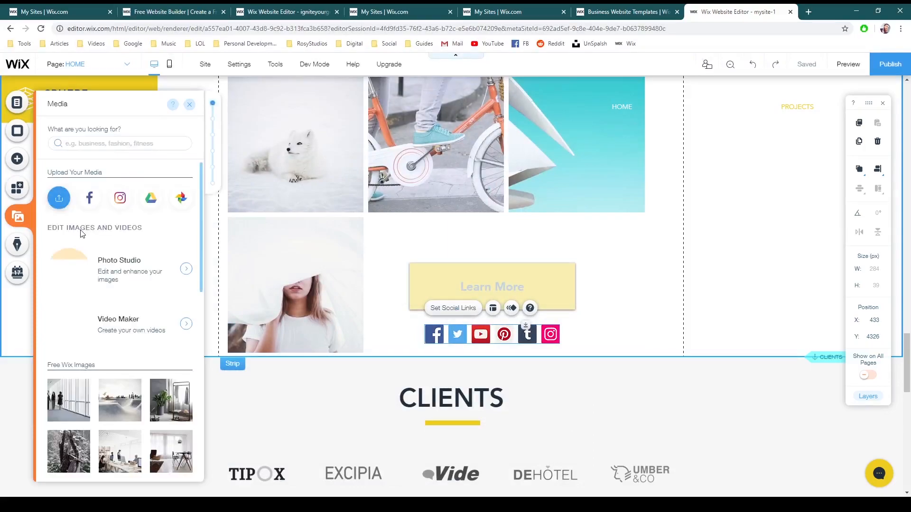
{"action": "scroll", "coordinate": [114, 278], "scroll_direction": "down", "scroll_amount": 1}
{"action": "scroll", "coordinate": [128, 266], "scroll_direction": "down", "scroll_amount": 2}
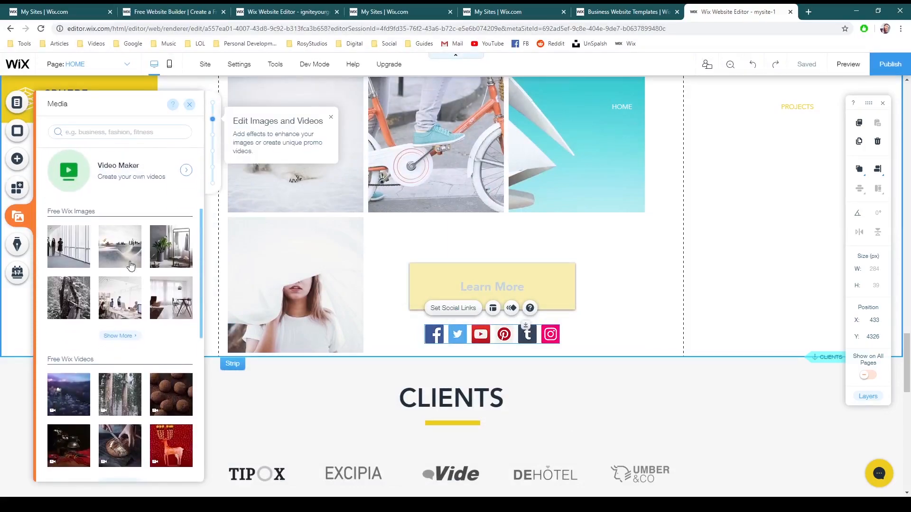
{"action": "scroll", "coordinate": [126, 296], "scroll_direction": "up", "scroll_amount": 3}
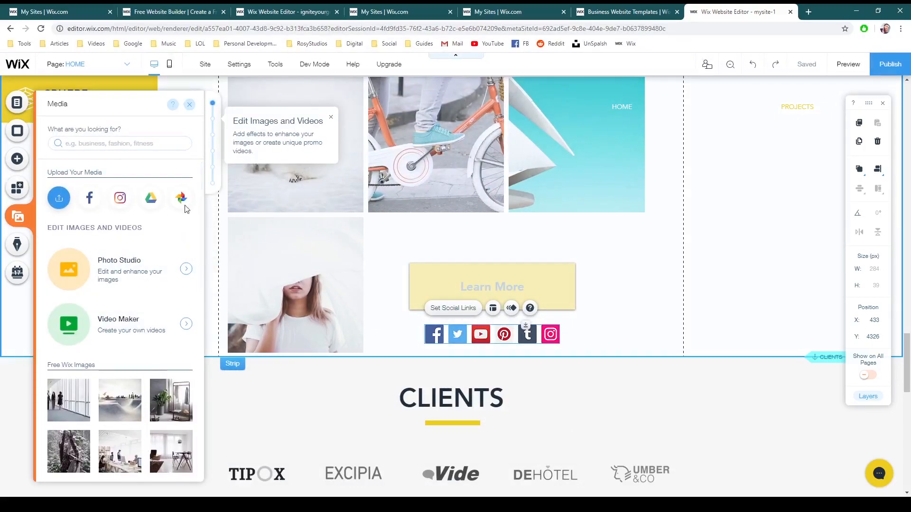
{"action": "scroll", "coordinate": [337, 289], "scroll_direction": "down", "scroll_amount": 4}
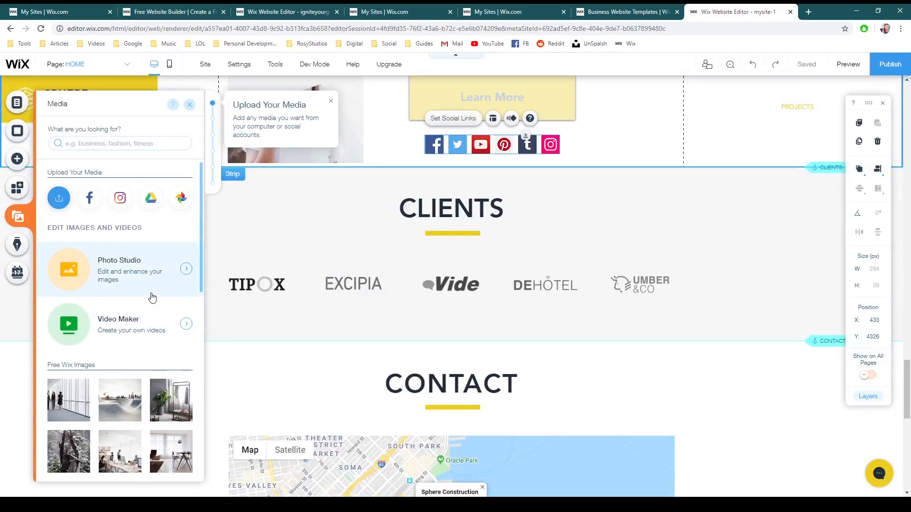
{"action": "scroll", "coordinate": [152, 297], "scroll_direction": "down", "scroll_amount": 1}
{"action": "scroll", "coordinate": [145, 272], "scroll_direction": "down", "scroll_amount": 2}
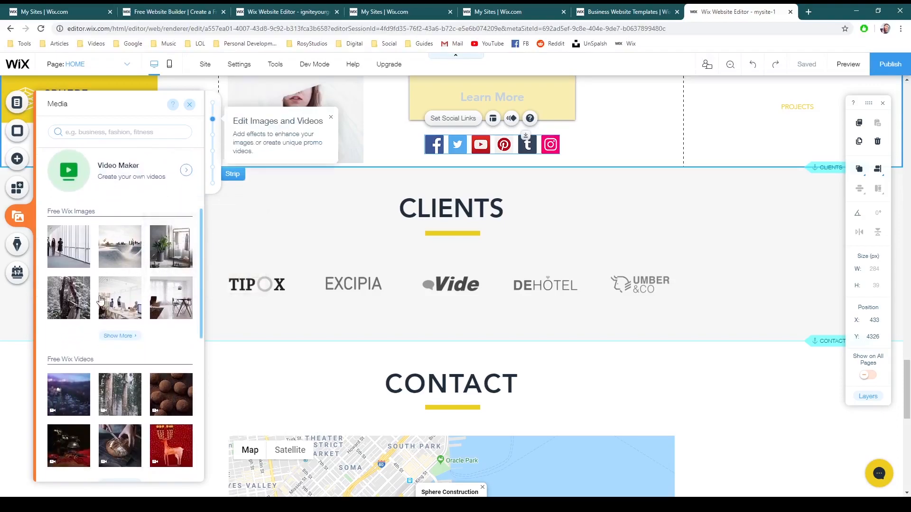
{"action": "scroll", "coordinate": [89, 253], "scroll_direction": "down", "scroll_amount": 5}
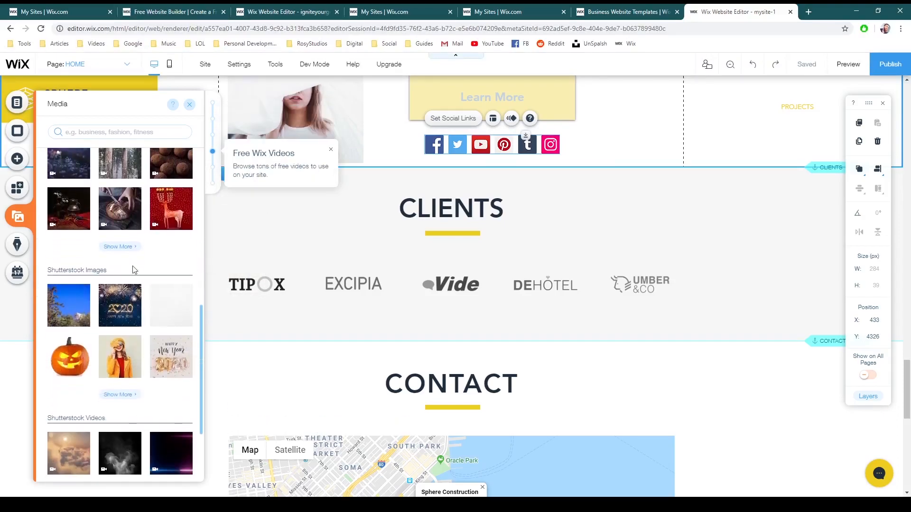
{"action": "scroll", "coordinate": [122, 305], "scroll_direction": "up", "scroll_amount": 8}
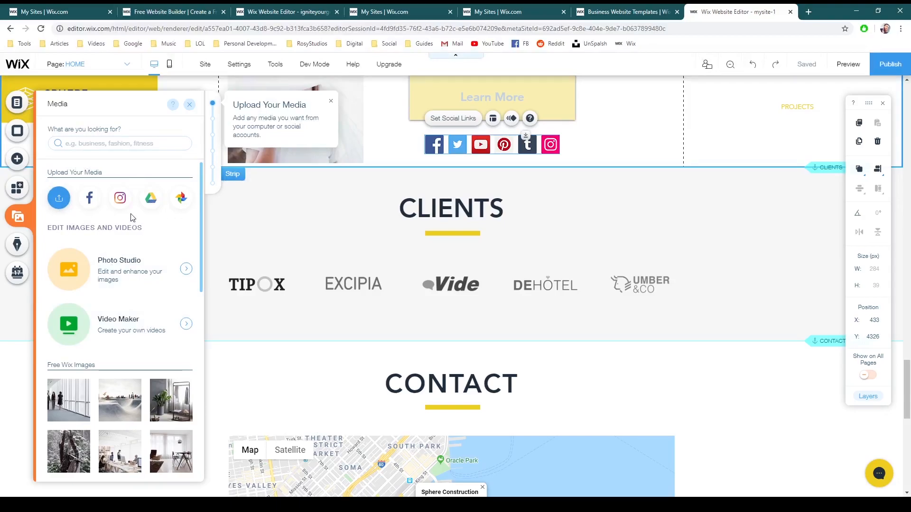
Search the media library for "building".
{"action": "left_click", "coordinate": [114, 144]}
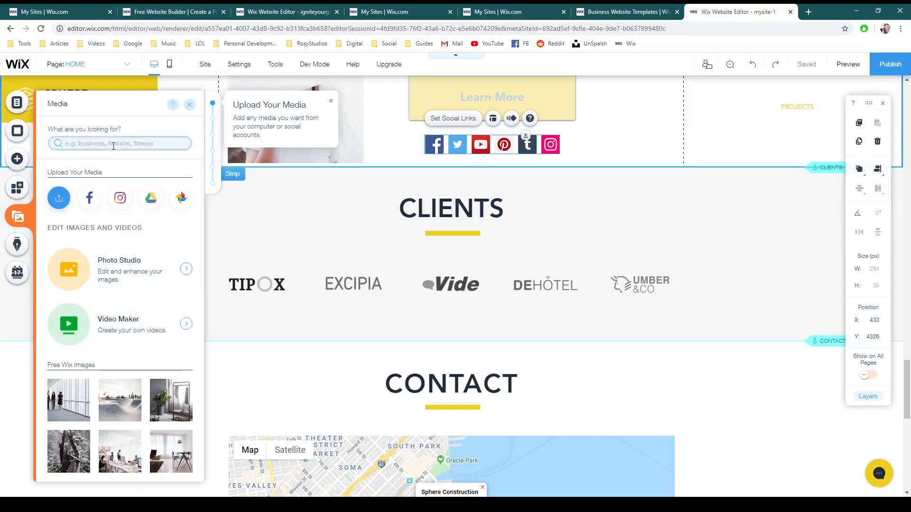
{"action": "type", "text": "building"}
{"action": "key", "text": "Return"}
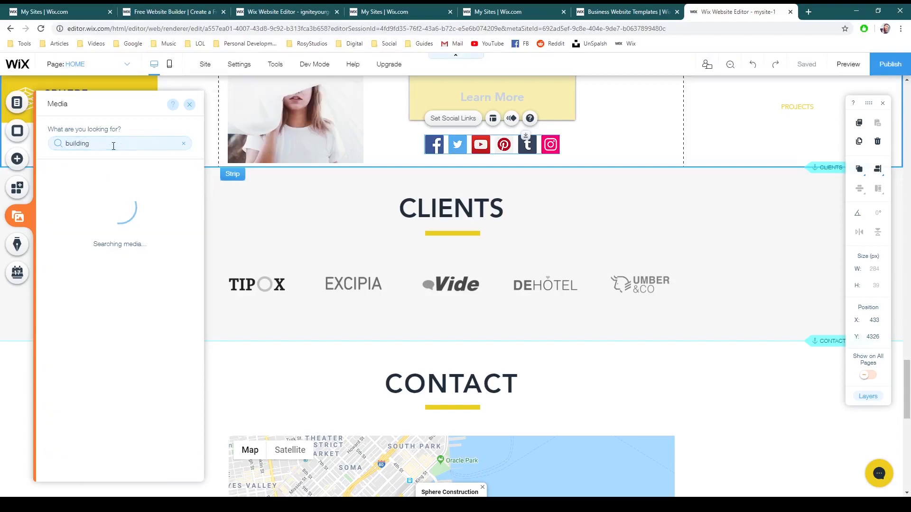
Add a blog to the site using the Wix Blog type without a members area, and close the Blog Manager.
{"action": "left_click", "coordinate": [18, 245]}
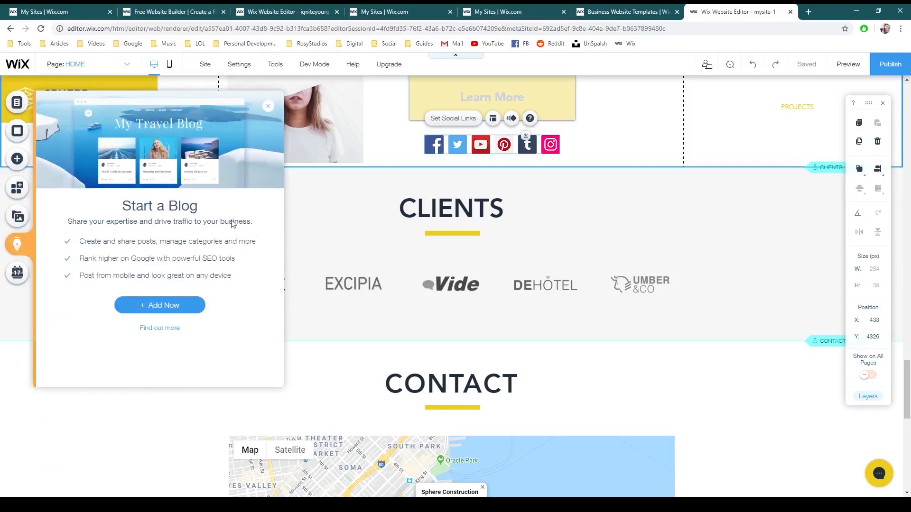
{"action": "scroll", "coordinate": [332, 317], "scroll_direction": "up", "scroll_amount": 1}
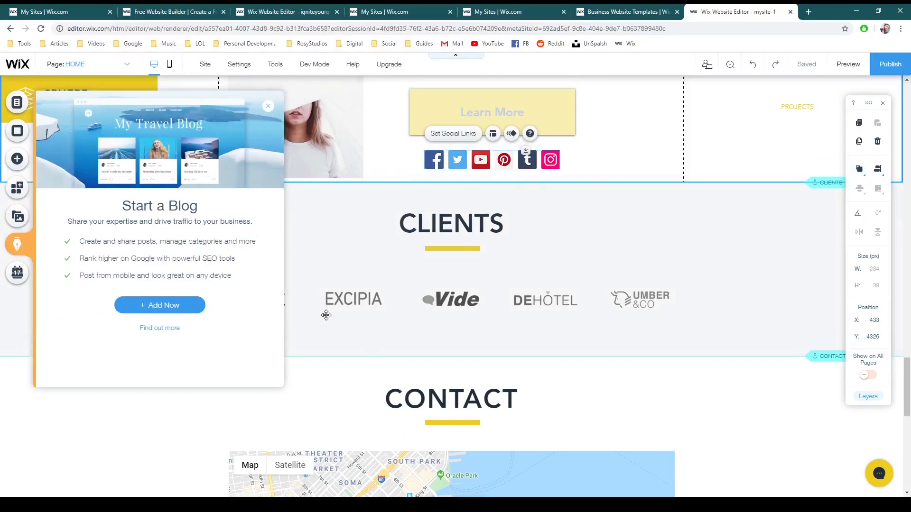
{"action": "left_click", "coordinate": [177, 308]}
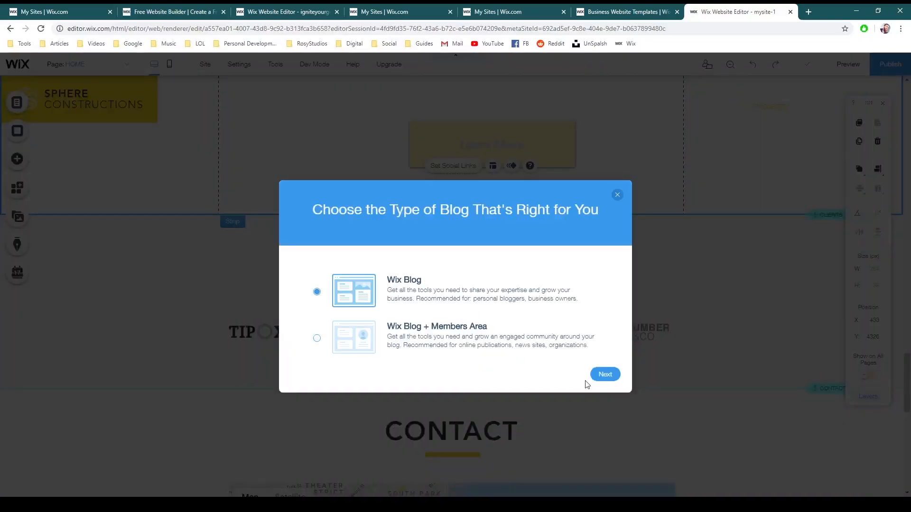
{"action": "left_click", "coordinate": [606, 375]}
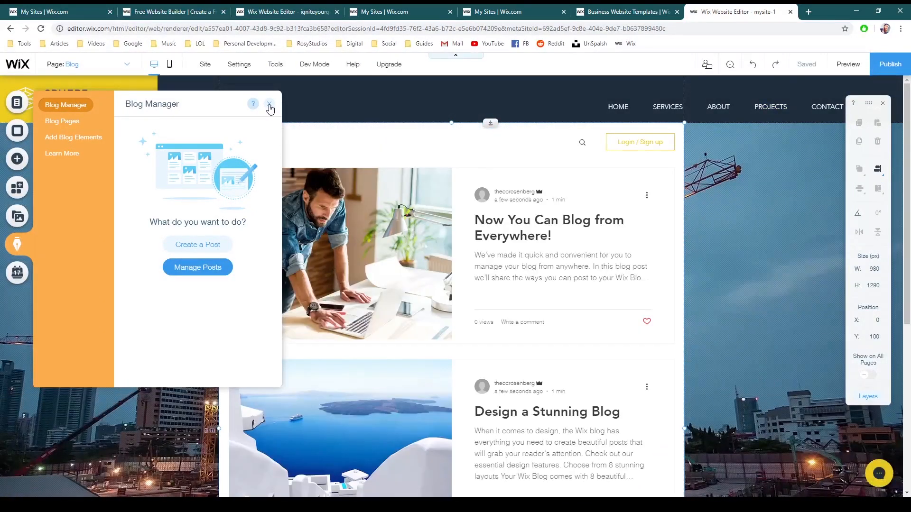
{"action": "left_click", "coordinate": [269, 104]}
Examine the new Blog page's sample posts and the editing options offered for the post feed.
{"action": "scroll", "coordinate": [489, 332], "scroll_direction": "down", "scroll_amount": 2}
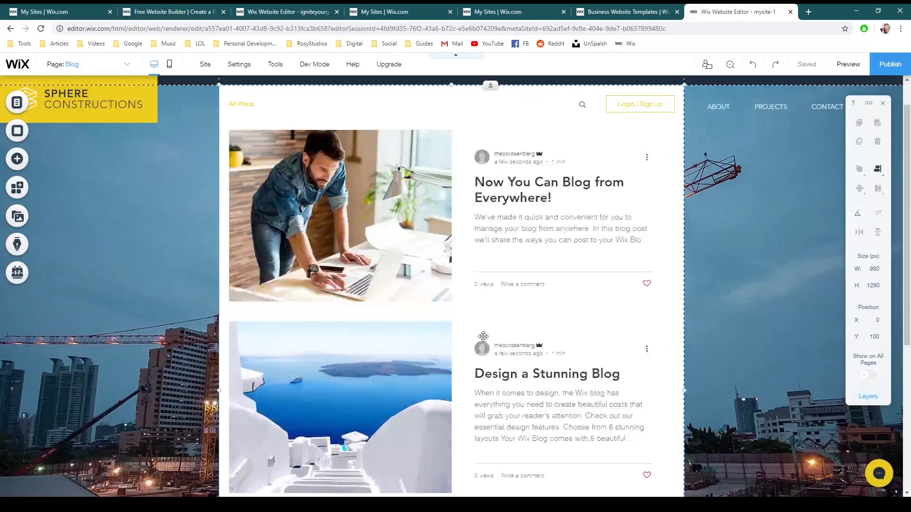
{"action": "scroll", "coordinate": [519, 335], "scroll_direction": "down", "scroll_amount": 4}
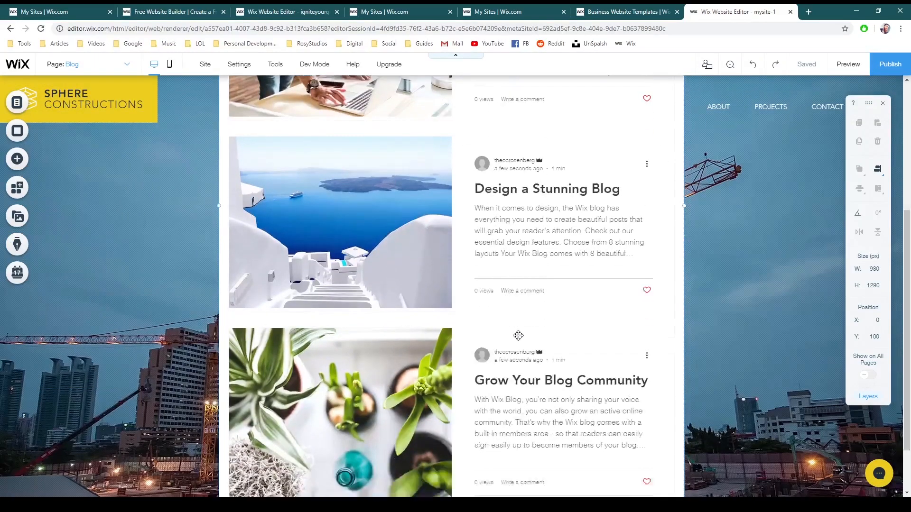
{"action": "scroll", "coordinate": [518, 335], "scroll_direction": "up", "scroll_amount": 6}
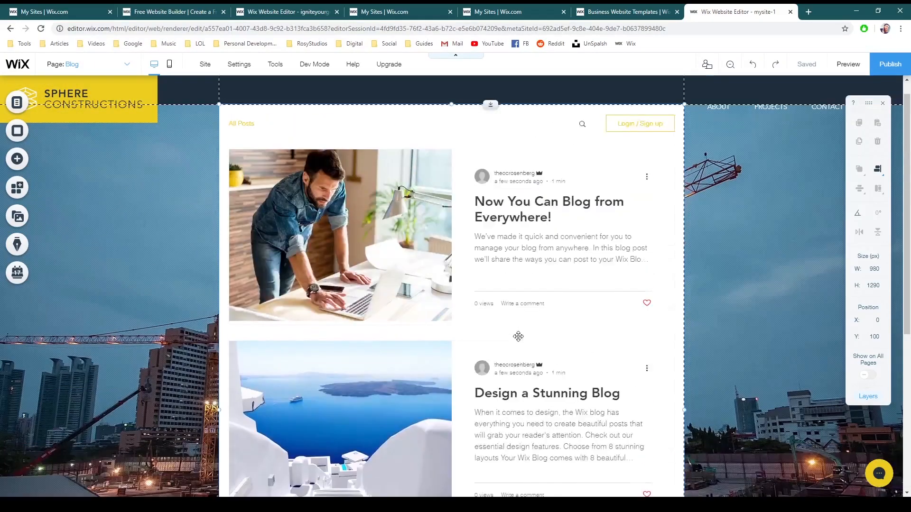
{"action": "left_click", "coordinate": [531, 246]}
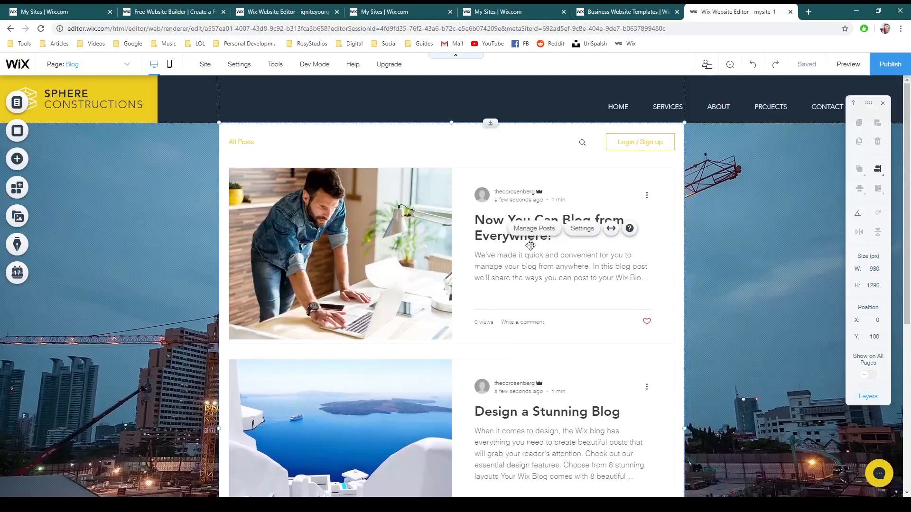
{"action": "left_click", "coordinate": [403, 238]}
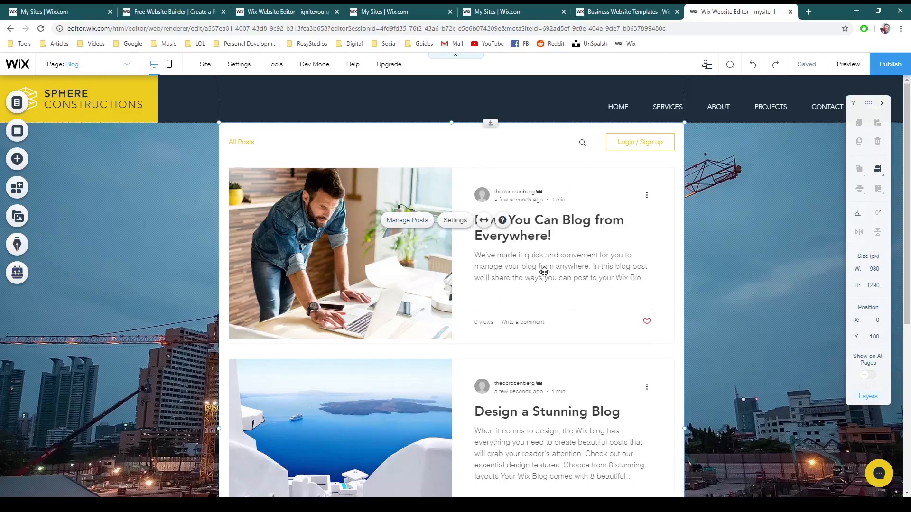
{"action": "scroll", "coordinate": [544, 273], "scroll_direction": "down", "scroll_amount": 2}
{"action": "scroll", "coordinate": [555, 246], "scroll_direction": "down", "scroll_amount": 4}
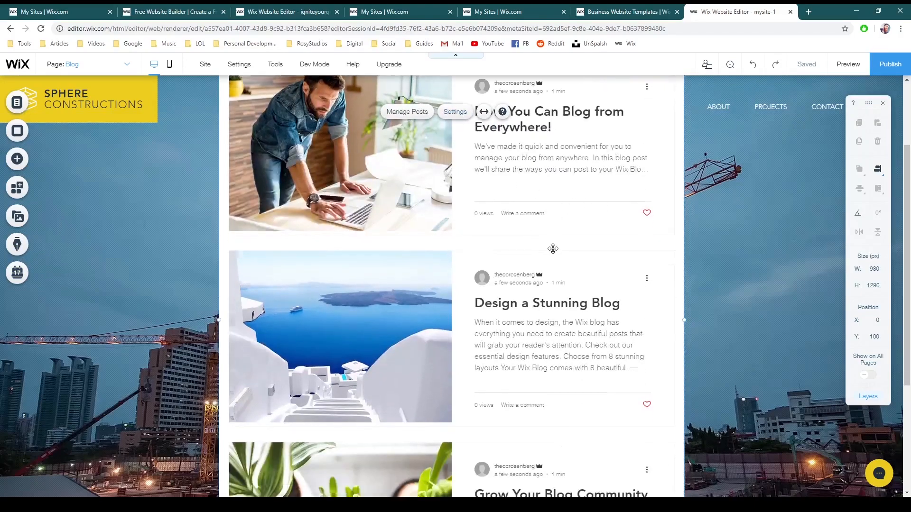
{"action": "scroll", "coordinate": [560, 259], "scroll_direction": "up", "scroll_amount": 4}
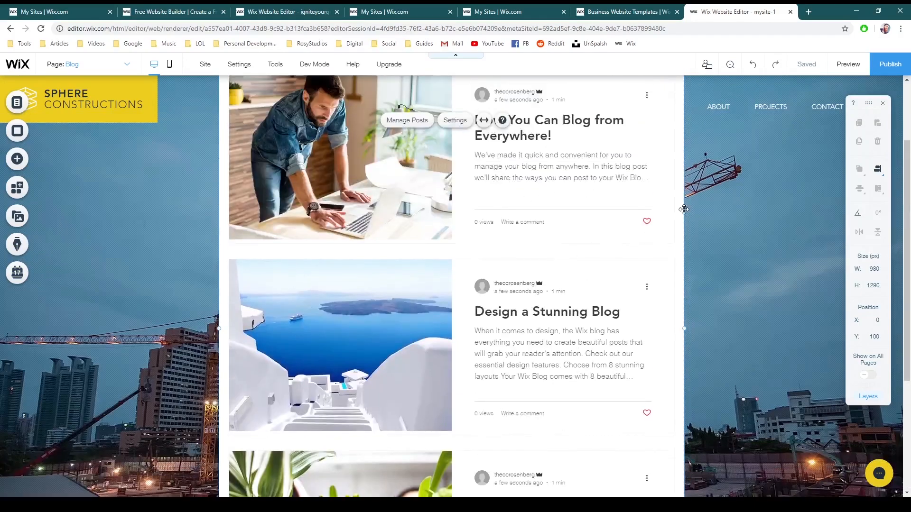
{"action": "scroll", "coordinate": [743, 181], "scroll_direction": "up", "scroll_amount": 2}
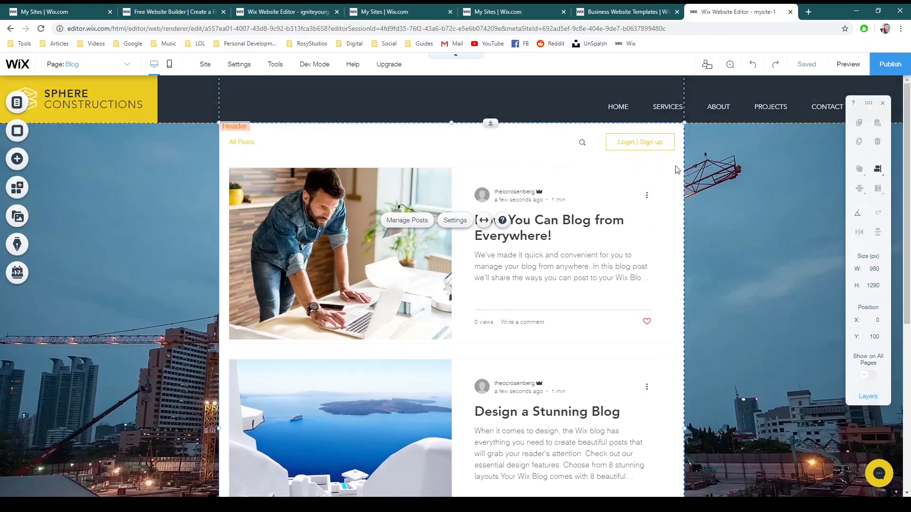
View the Wix Bookings introduction for taking online bookings and close it without adding the app.
{"action": "left_click", "coordinate": [14, 280]}
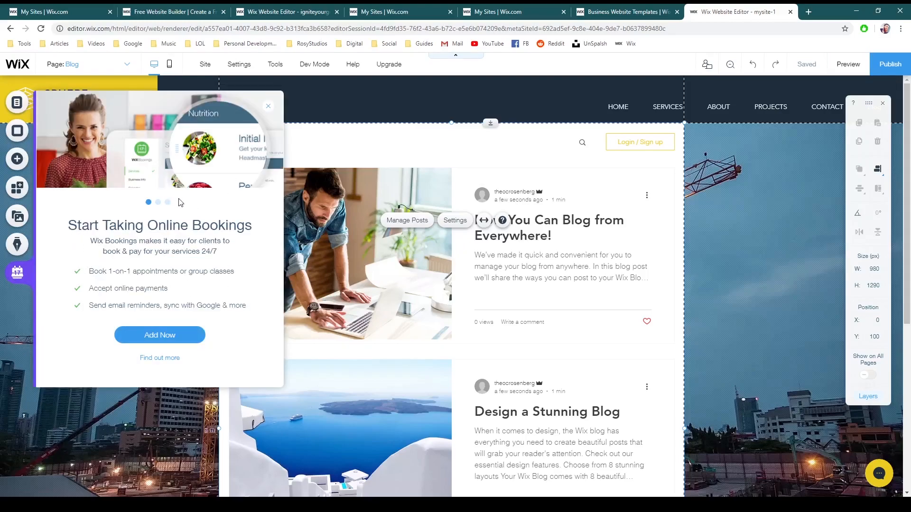
{"action": "left_click", "coordinate": [269, 106]}
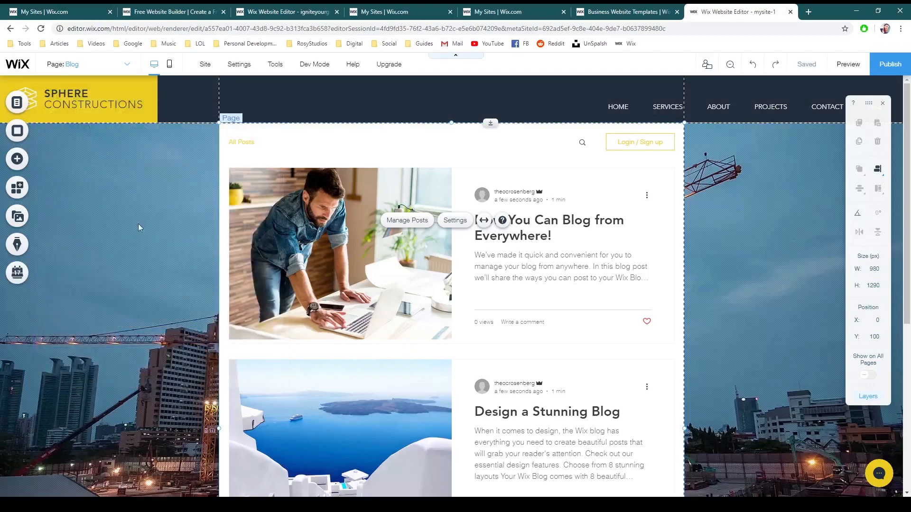
Switch from the Blog page to the HOME page through the Site Menu, and close the menu.
{"action": "left_click", "coordinate": [616, 109]}
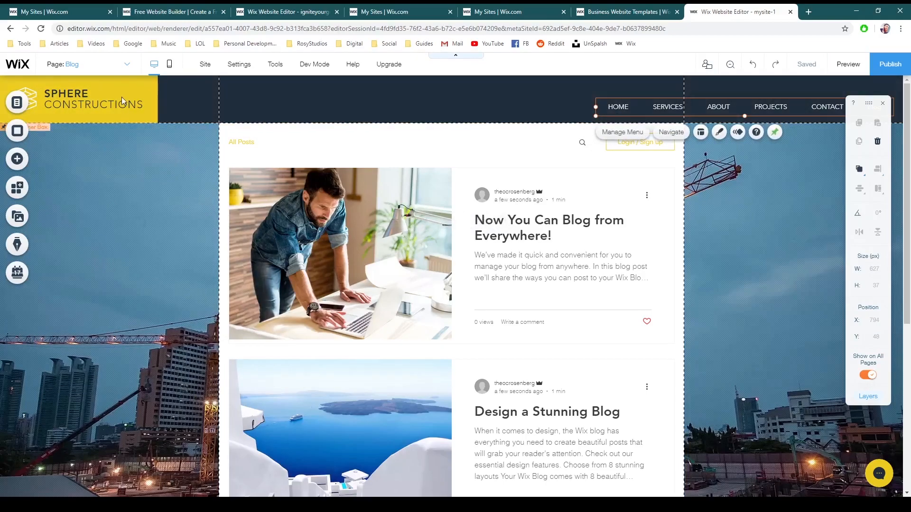
{"action": "left_click", "coordinate": [18, 103]}
{"action": "left_click", "coordinate": [60, 107]}
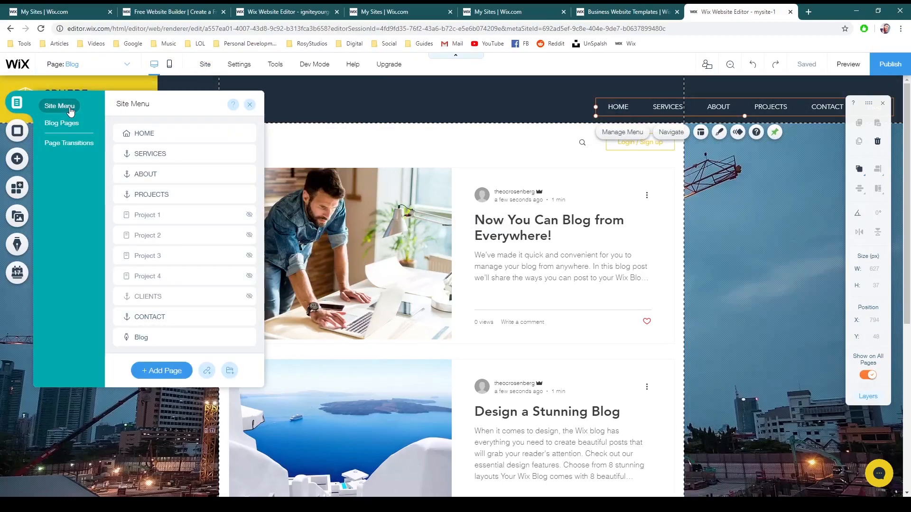
{"action": "left_click", "coordinate": [153, 133]}
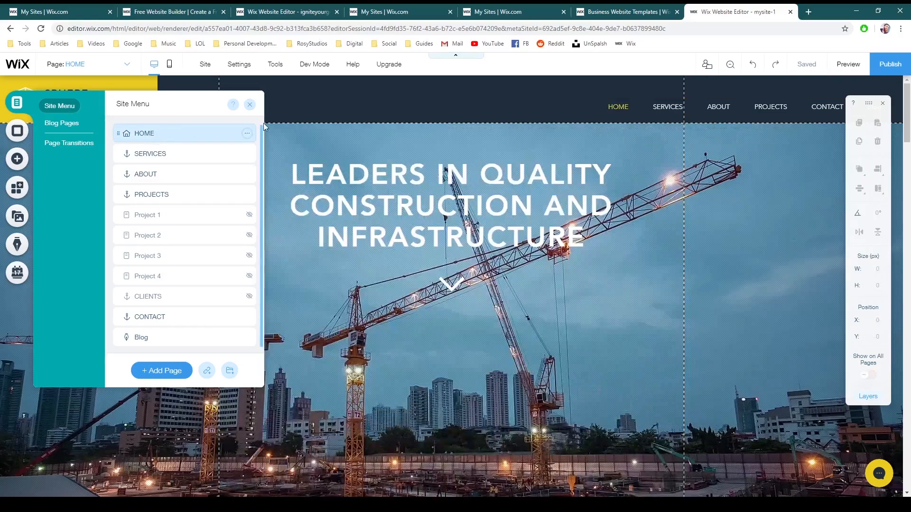
{"action": "left_click", "coordinate": [250, 105]}
Save the site manually and dismiss the save dialog without publishing from it.
{"action": "mouse_move", "coordinate": [806, 64]}
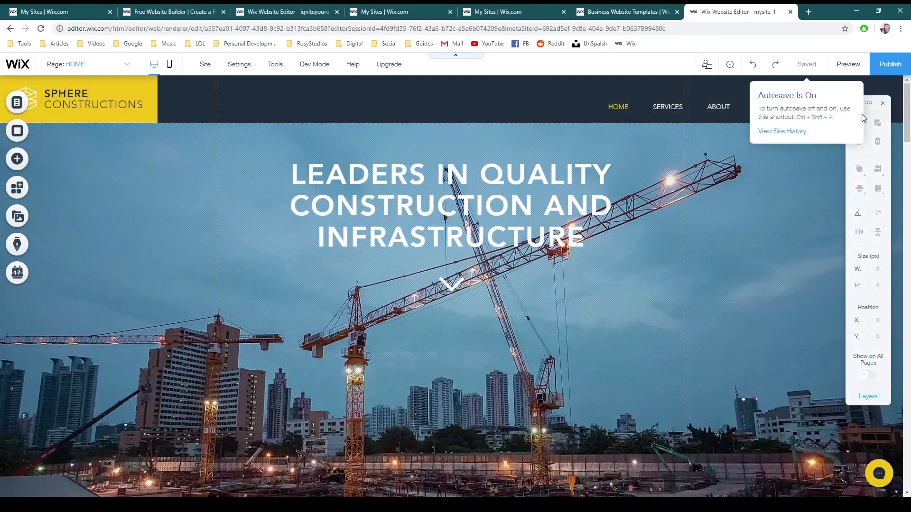
{"action": "left_click", "coordinate": [808, 67]}
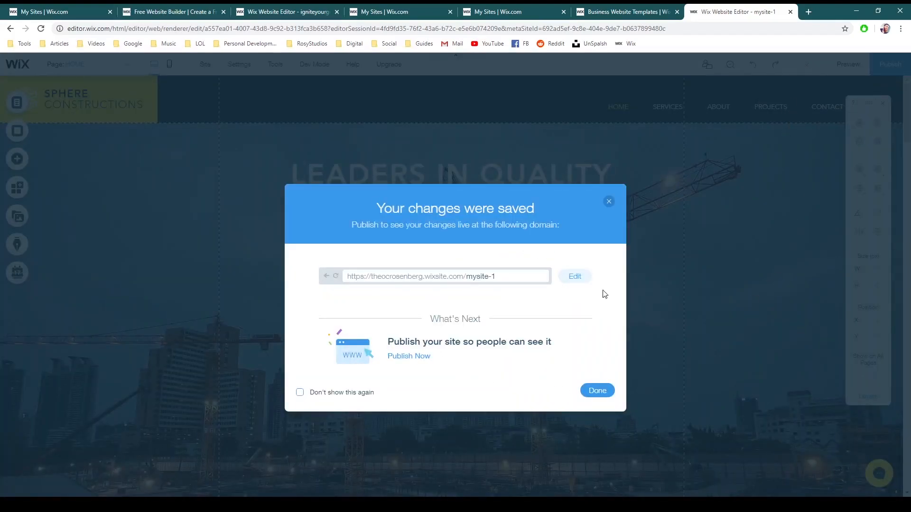
{"action": "left_click", "coordinate": [609, 202]}
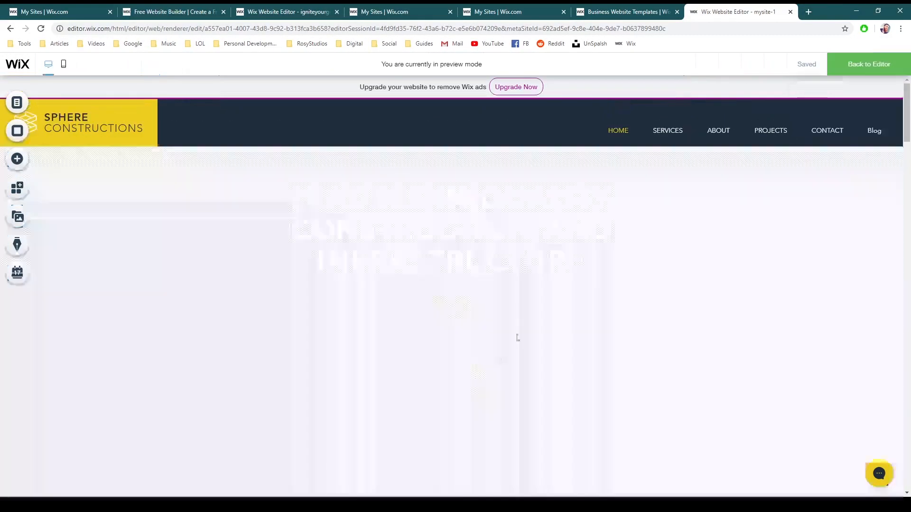
Preview the home page, examine its sections from the header through Projects to Clients, and return to the editor.
{"action": "scroll", "coordinate": [692, 260], "scroll_direction": "down", "scroll_amount": 8}
{"action": "scroll", "coordinate": [635, 304], "scroll_direction": "down", "scroll_amount": 2}
{"action": "scroll", "coordinate": [733, 248], "scroll_direction": "up", "scroll_amount": 4}
{"action": "scroll", "coordinate": [611, 338], "scroll_direction": "down", "scroll_amount": 6}
{"action": "scroll", "coordinate": [611, 338], "scroll_direction": "down", "scroll_amount": 5}
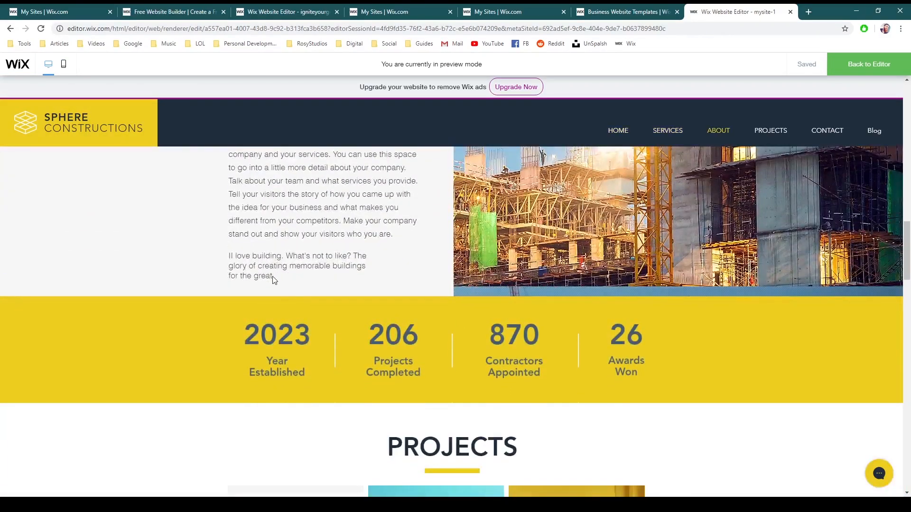
{"action": "scroll", "coordinate": [274, 279], "scroll_direction": "down", "scroll_amount": 15}
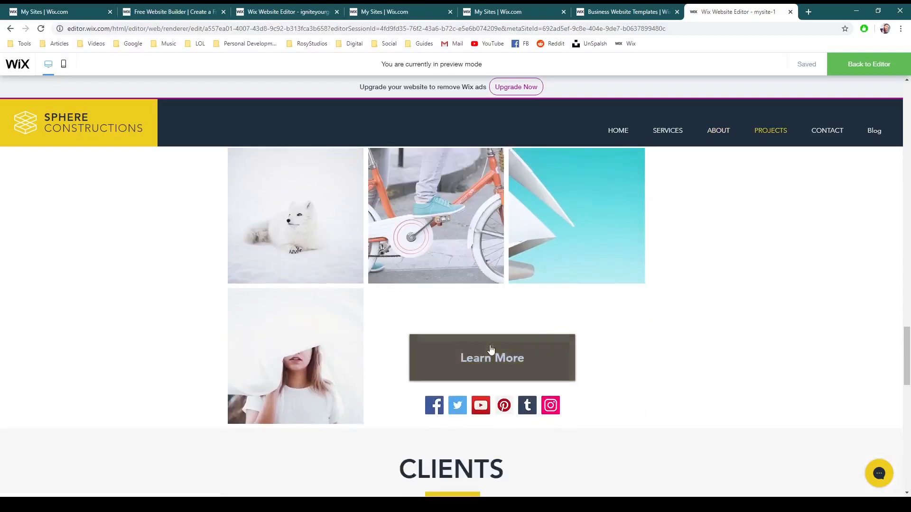
{"action": "scroll", "coordinate": [506, 357], "scroll_direction": "down", "scroll_amount": 6}
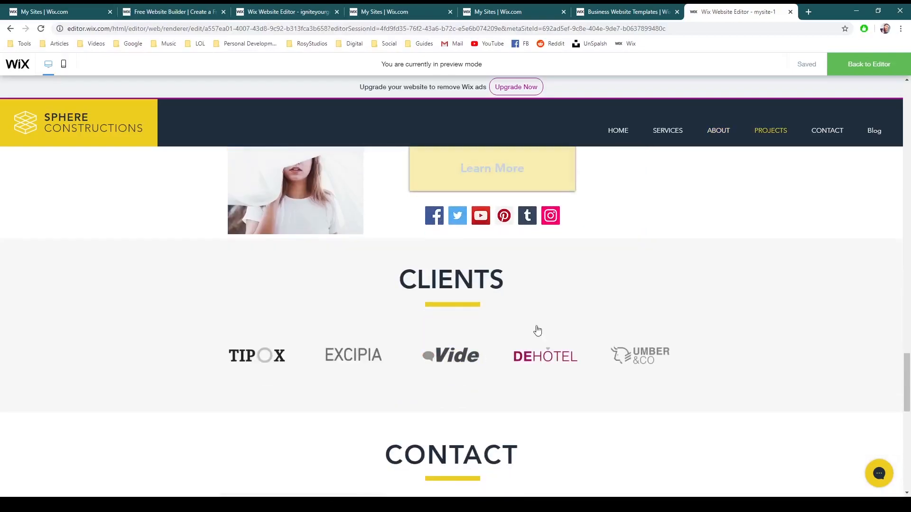
{"action": "scroll", "coordinate": [515, 362], "scroll_direction": "up", "scroll_amount": 10}
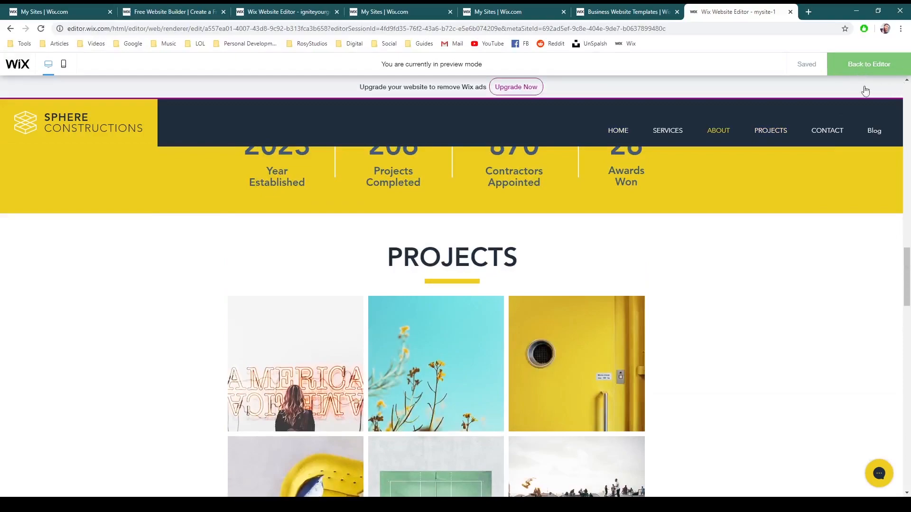
{"action": "left_click", "coordinate": [888, 71]}
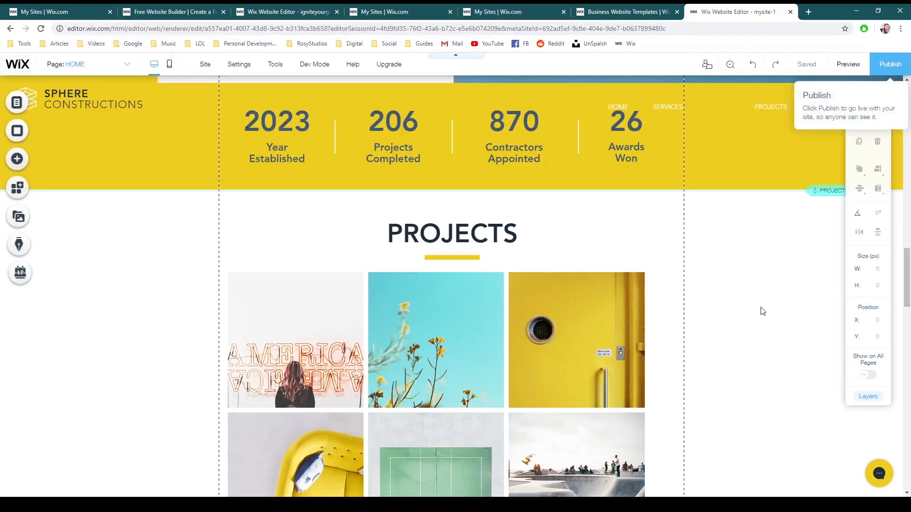
Publish the site to its free Wix address and dismiss the publishing dialog.
{"action": "scroll", "coordinate": [762, 309], "scroll_direction": "up", "scroll_amount": 8}
{"action": "left_click", "coordinate": [895, 64]}
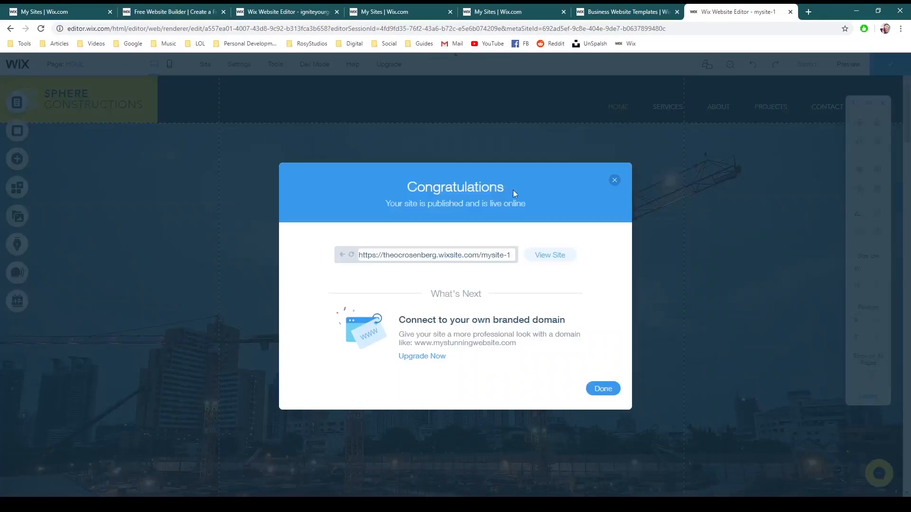
{"action": "left_click", "coordinate": [610, 389]}
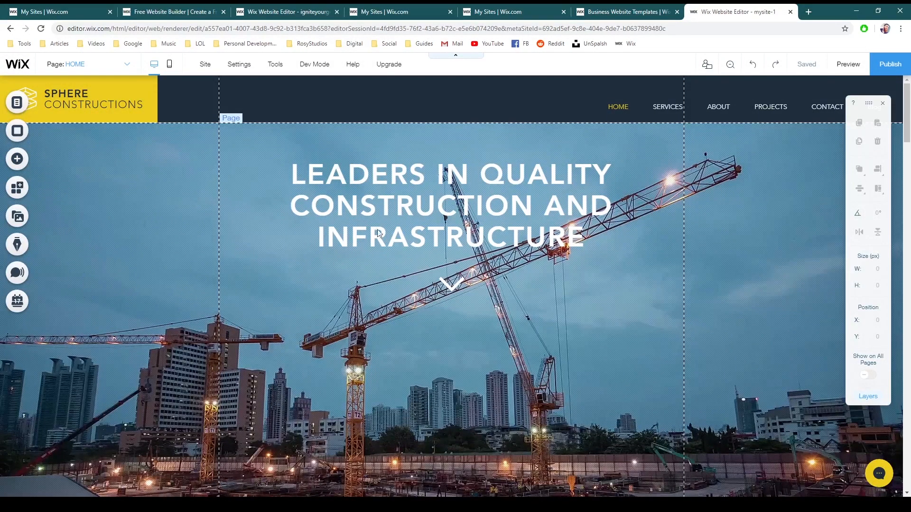
Examine the home page's Services section, selecting the Architectural Modelling and Construction Management images to view their editing options.
{"action": "scroll", "coordinate": [340, 306], "scroll_direction": "down", "scroll_amount": 5}
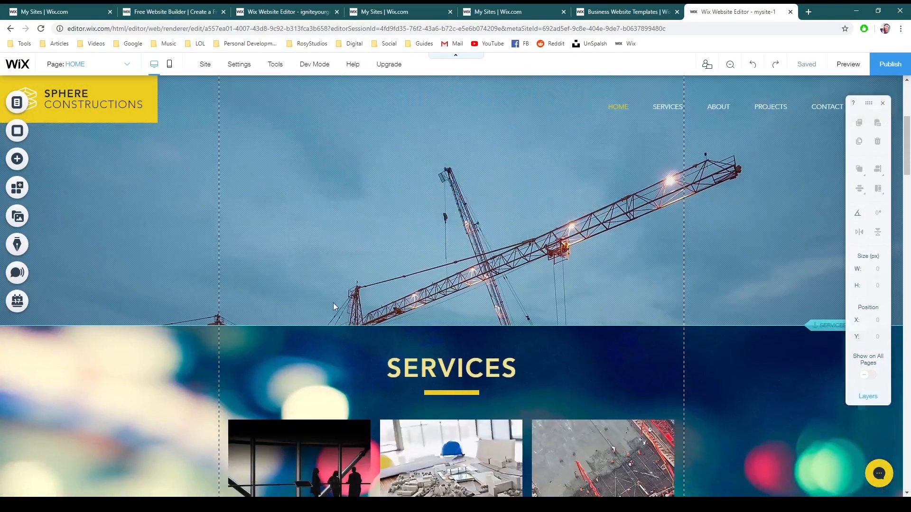
{"action": "scroll", "coordinate": [339, 303], "scroll_direction": "down", "scroll_amount": 5}
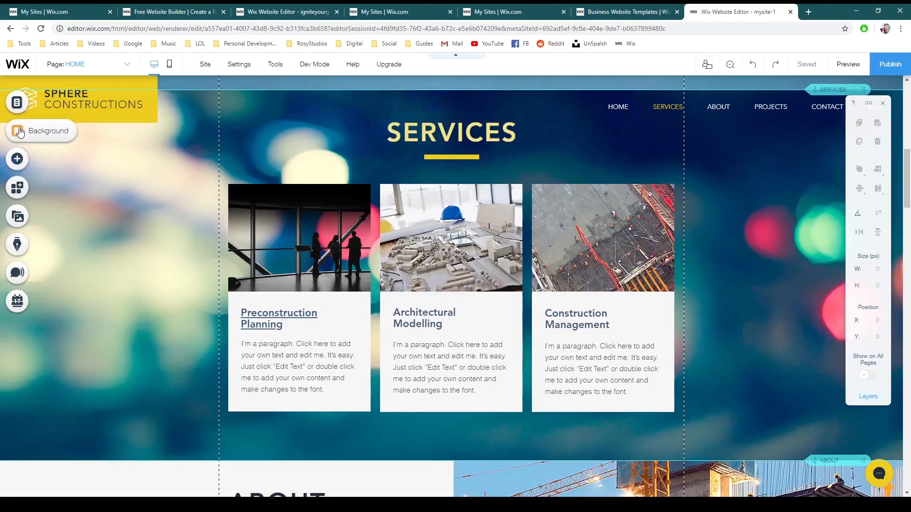
{"action": "left_click", "coordinate": [251, 203]}
{"action": "left_click", "coordinate": [451, 223]}
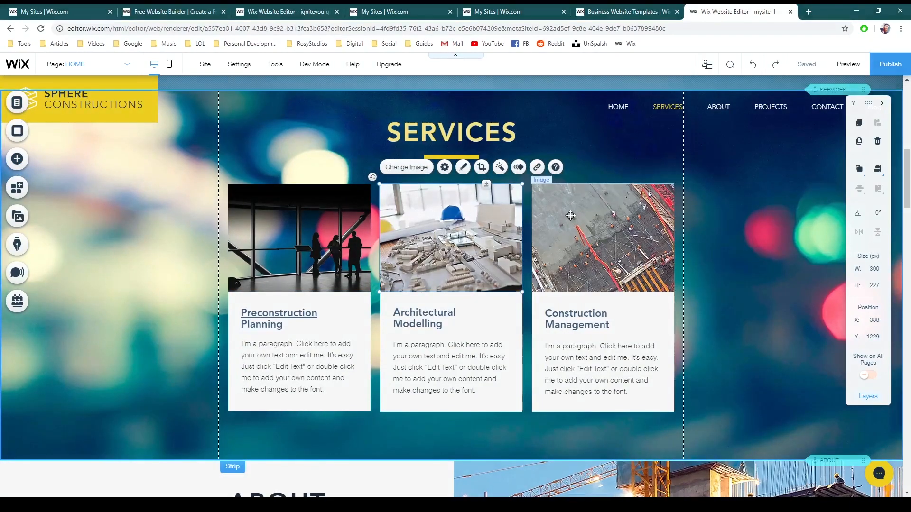
{"action": "left_click", "coordinate": [570, 216]}
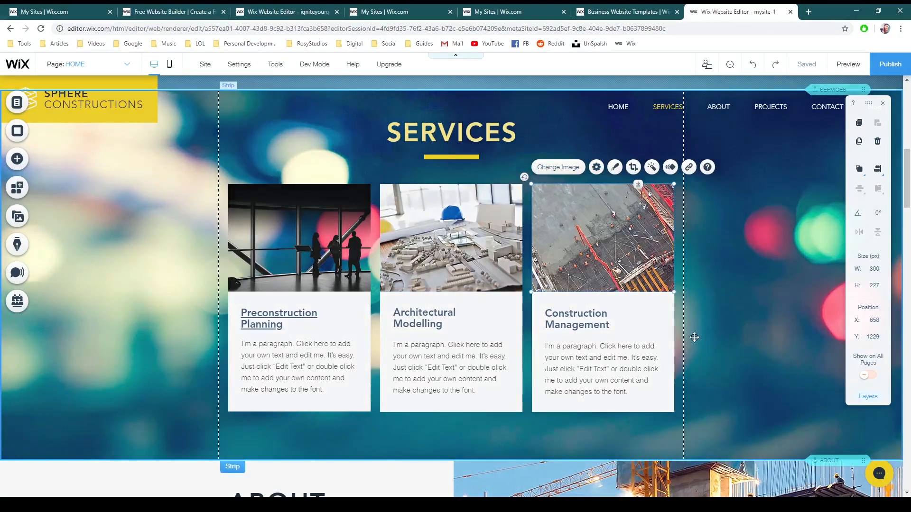
{"action": "scroll", "coordinate": [693, 337], "scroll_direction": "up", "scroll_amount": 5}
{"action": "scroll", "coordinate": [695, 337], "scroll_direction": "up", "scroll_amount": 3}
{"action": "scroll", "coordinate": [643, 324], "scroll_direction": "down", "scroll_amount": 6}
{"action": "scroll", "coordinate": [641, 320], "scroll_direction": "down", "scroll_amount": 2}
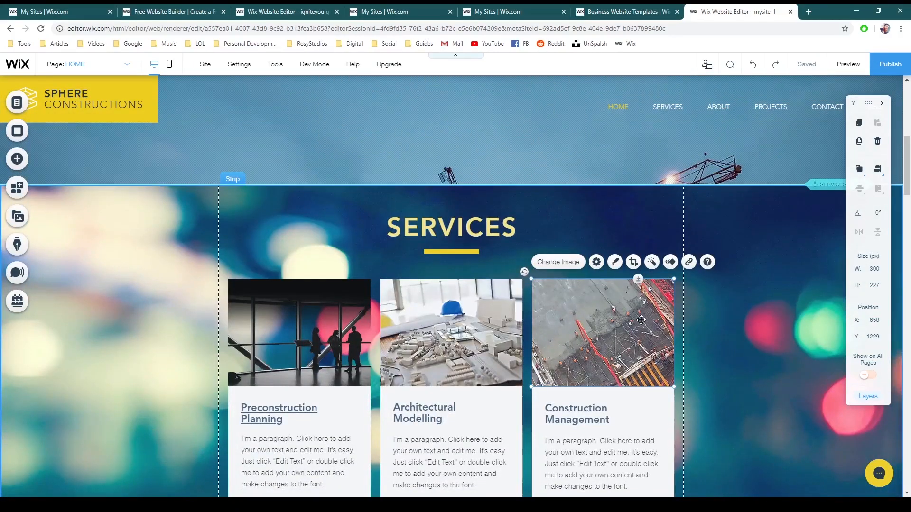
{"action": "scroll", "coordinate": [641, 320], "scroll_direction": "down", "scroll_amount": 2}
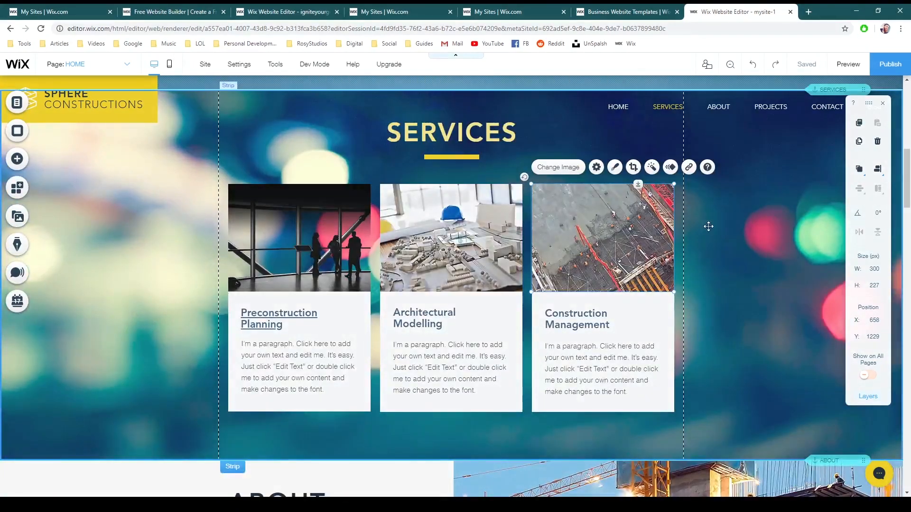